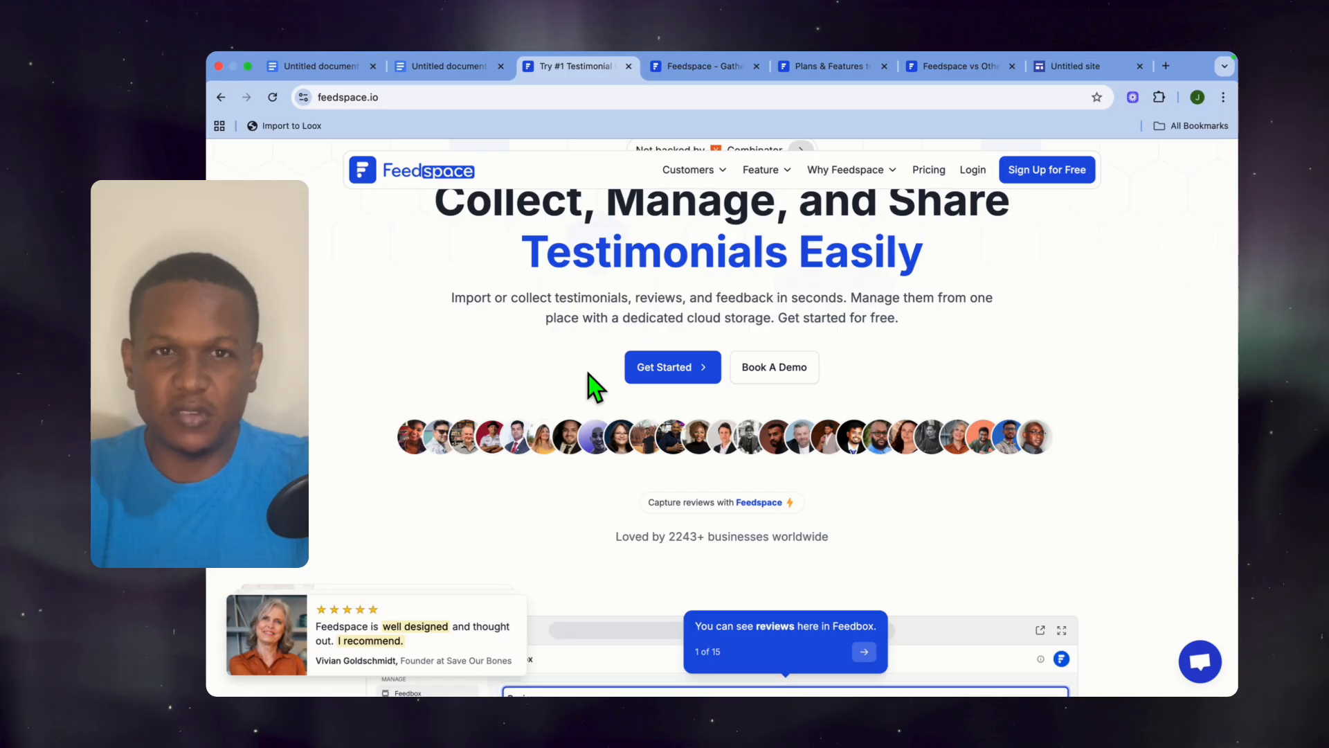
Look over the Feedspace homepage, from the headline and call-to-action area to the Feedbox product preview
scroll(588, 375, up, 2)
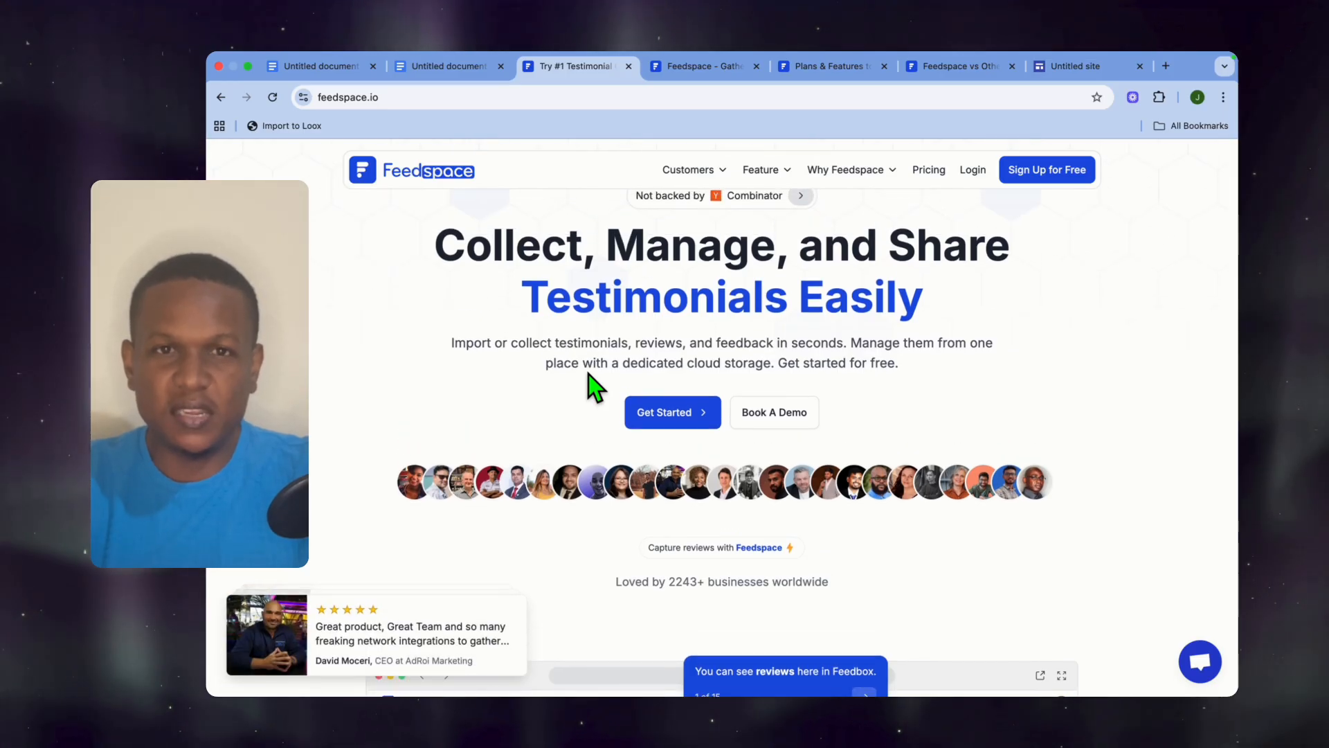
scroll(588, 375, down, 2)
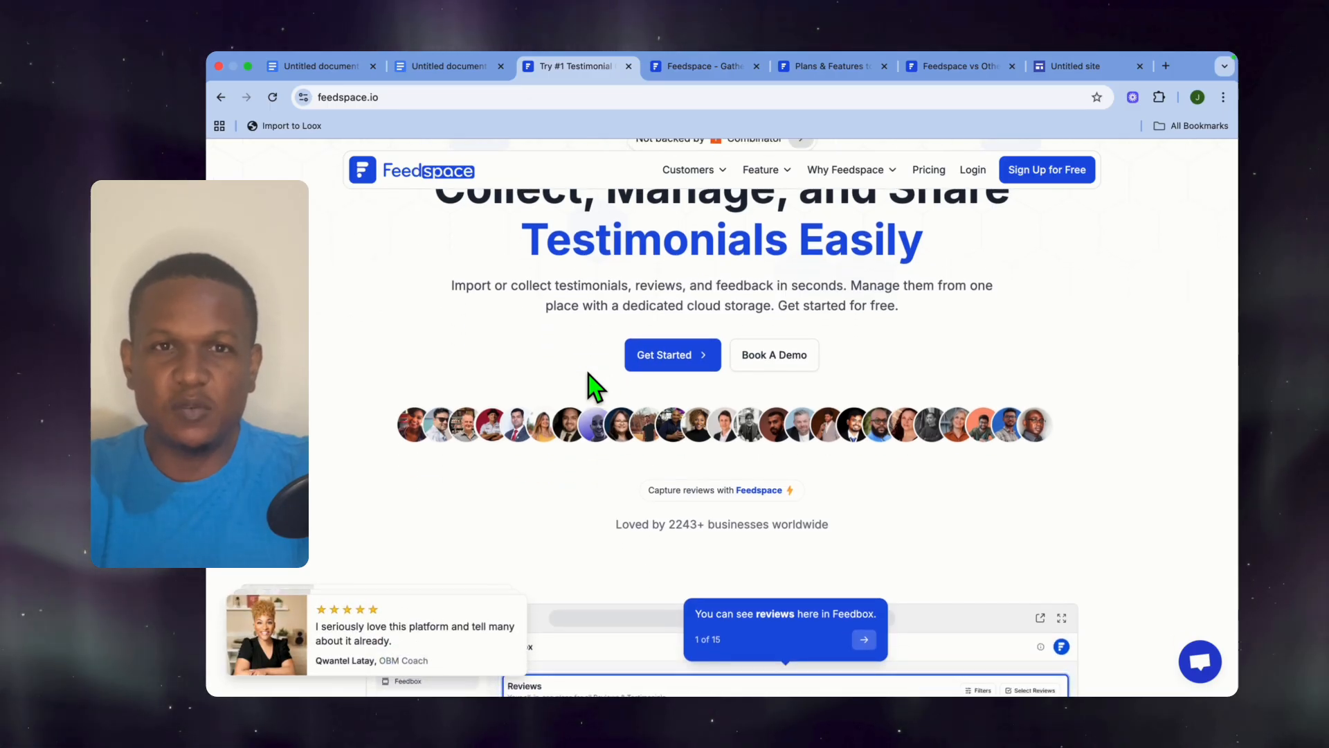
scroll(588, 375, down, 1)
scroll(589, 375, down, 1)
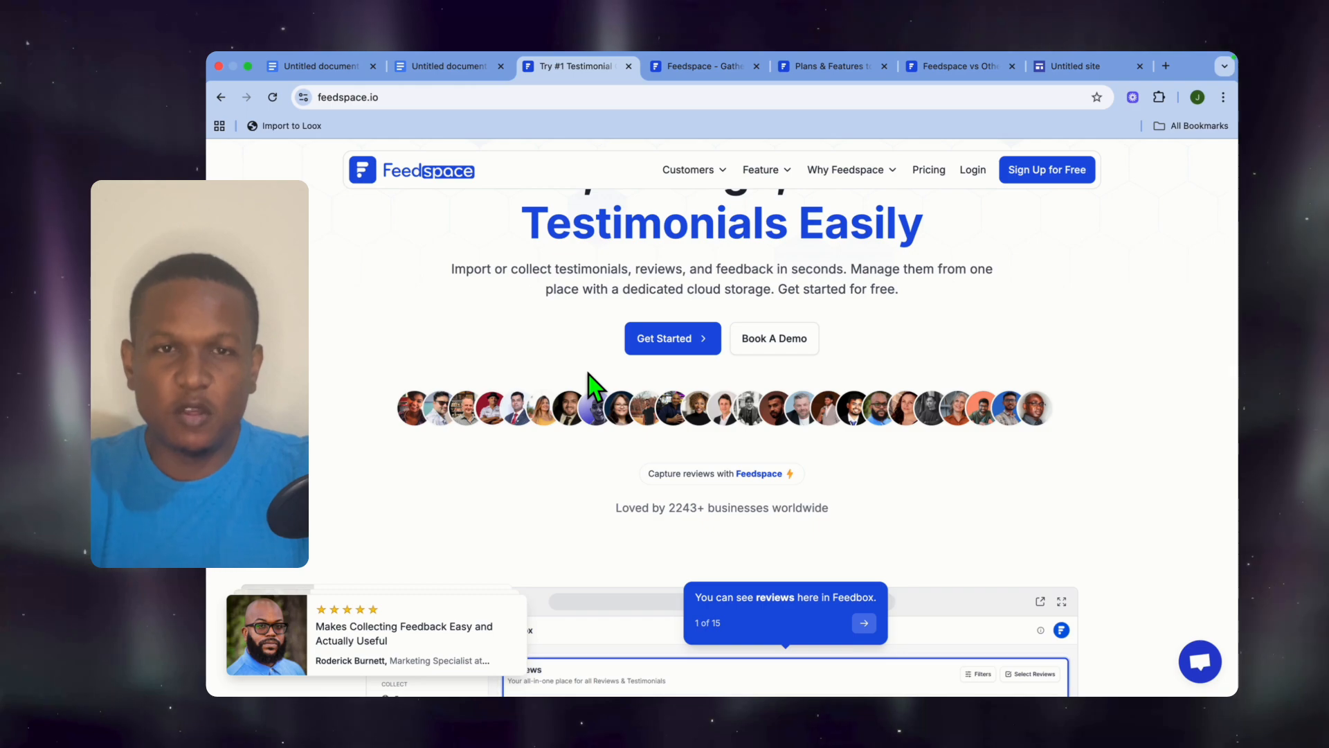
scroll(588, 375, down, 3)
scroll(589, 376, down, 1)
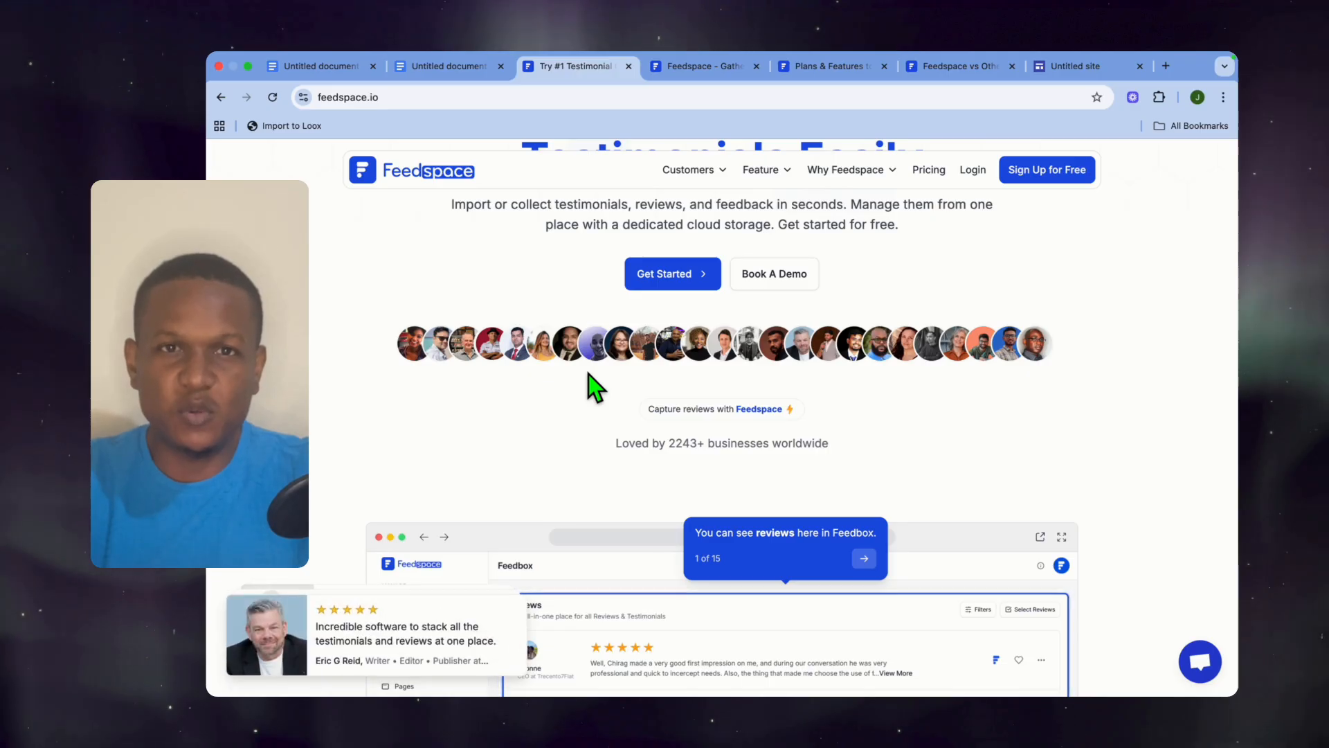
scroll(588, 376, down, 2)
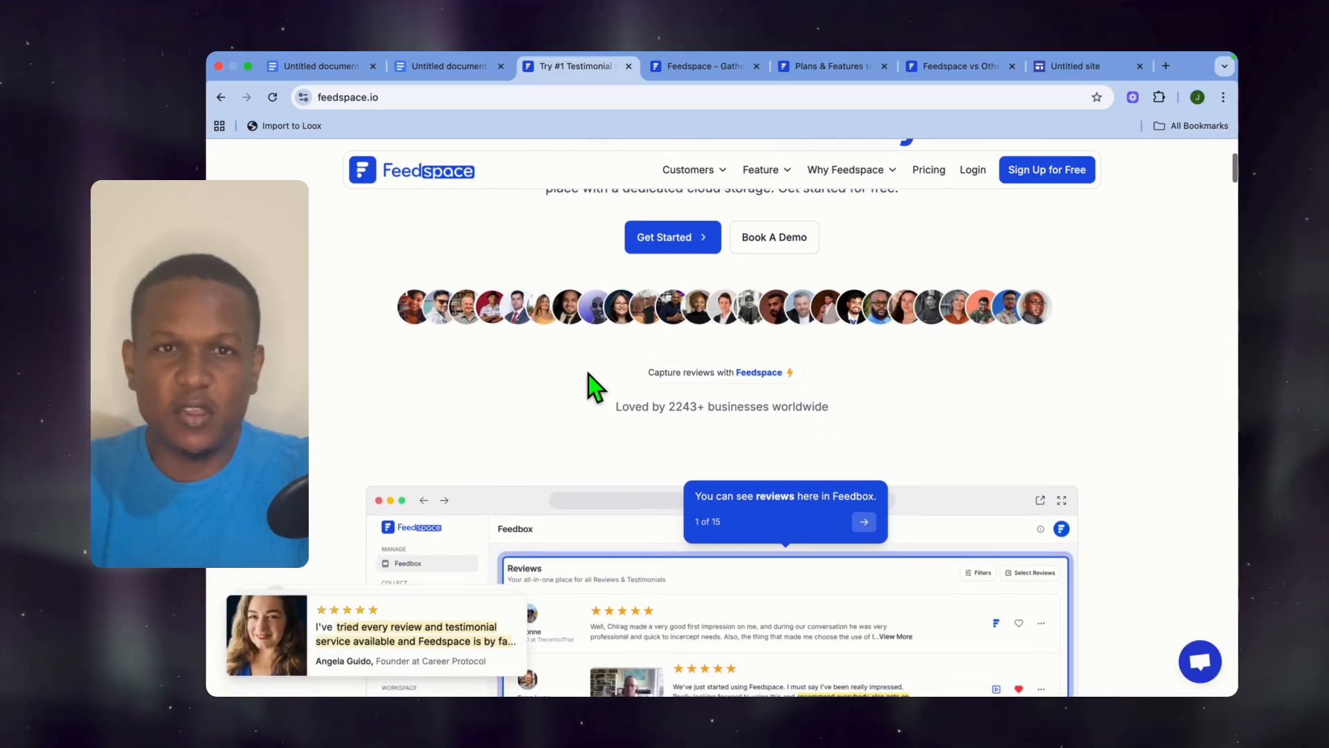
scroll(588, 375, down, 1)
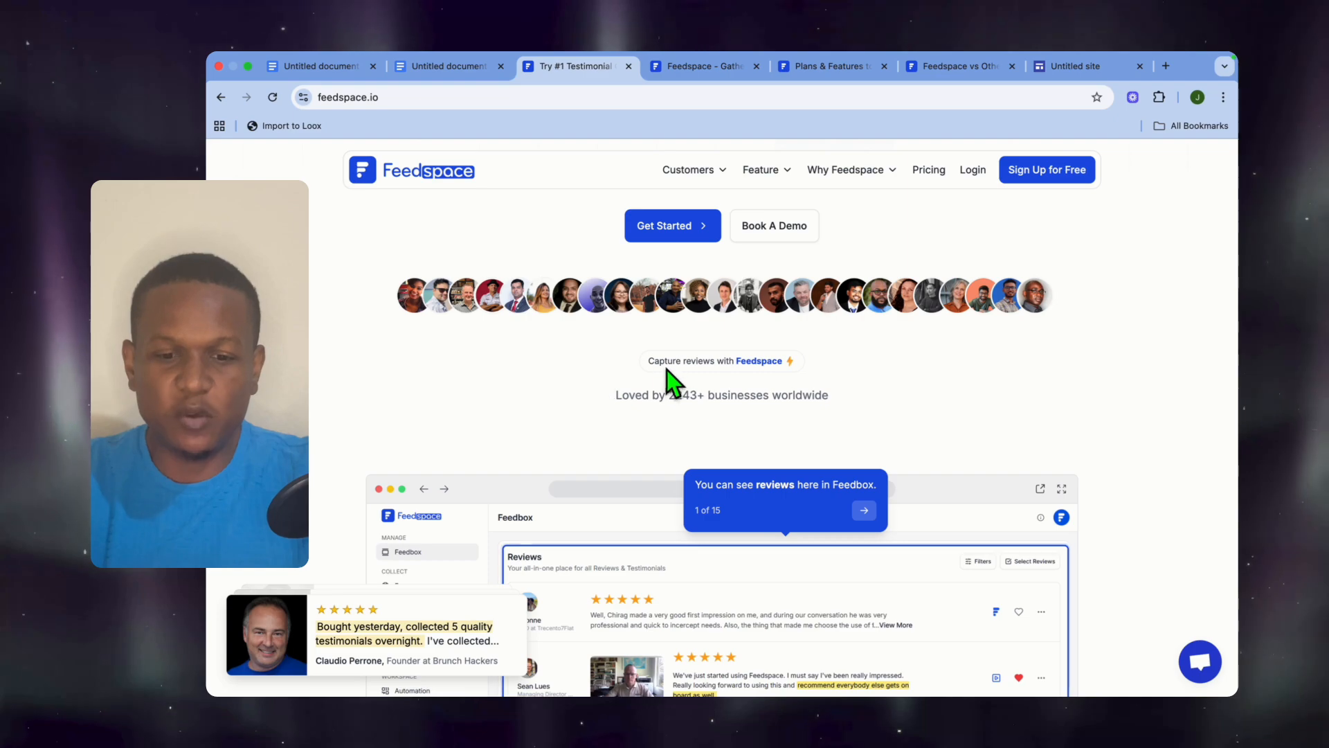
scroll(663, 372, down, 3)
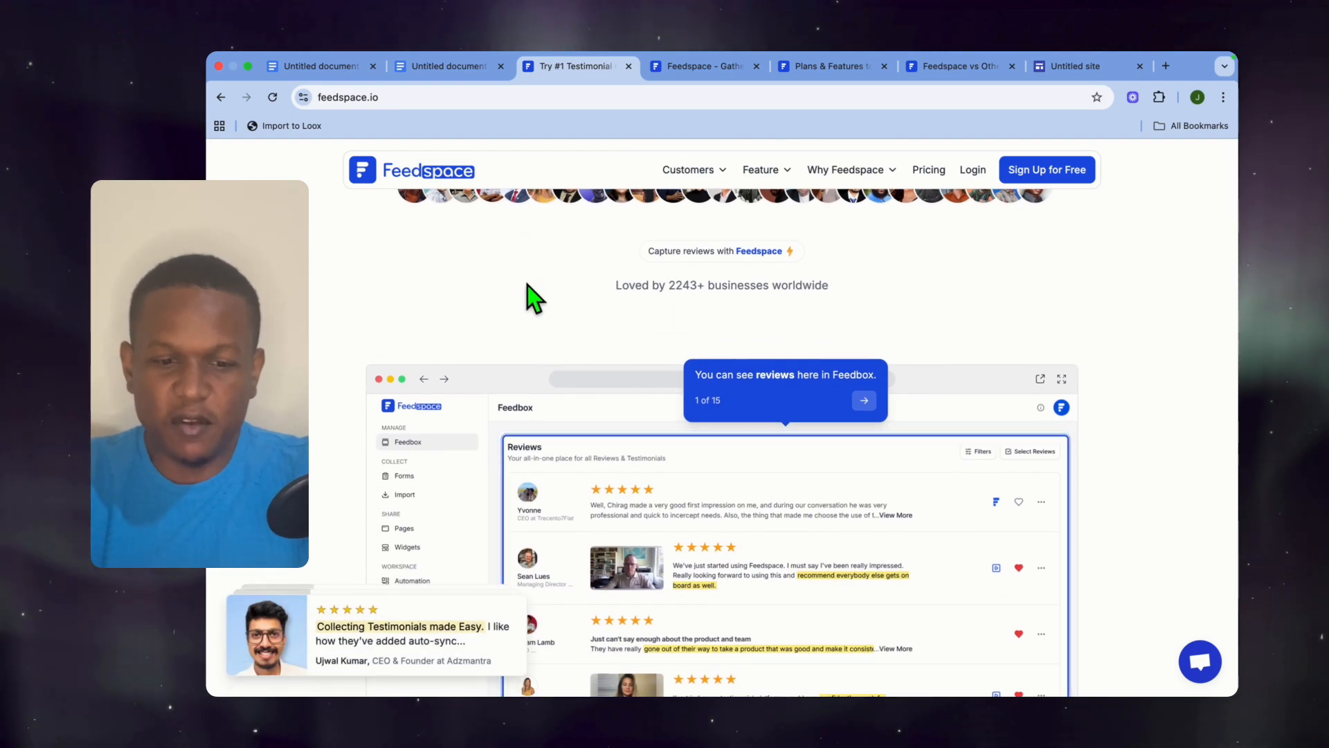
scroll(547, 315, up, 1)
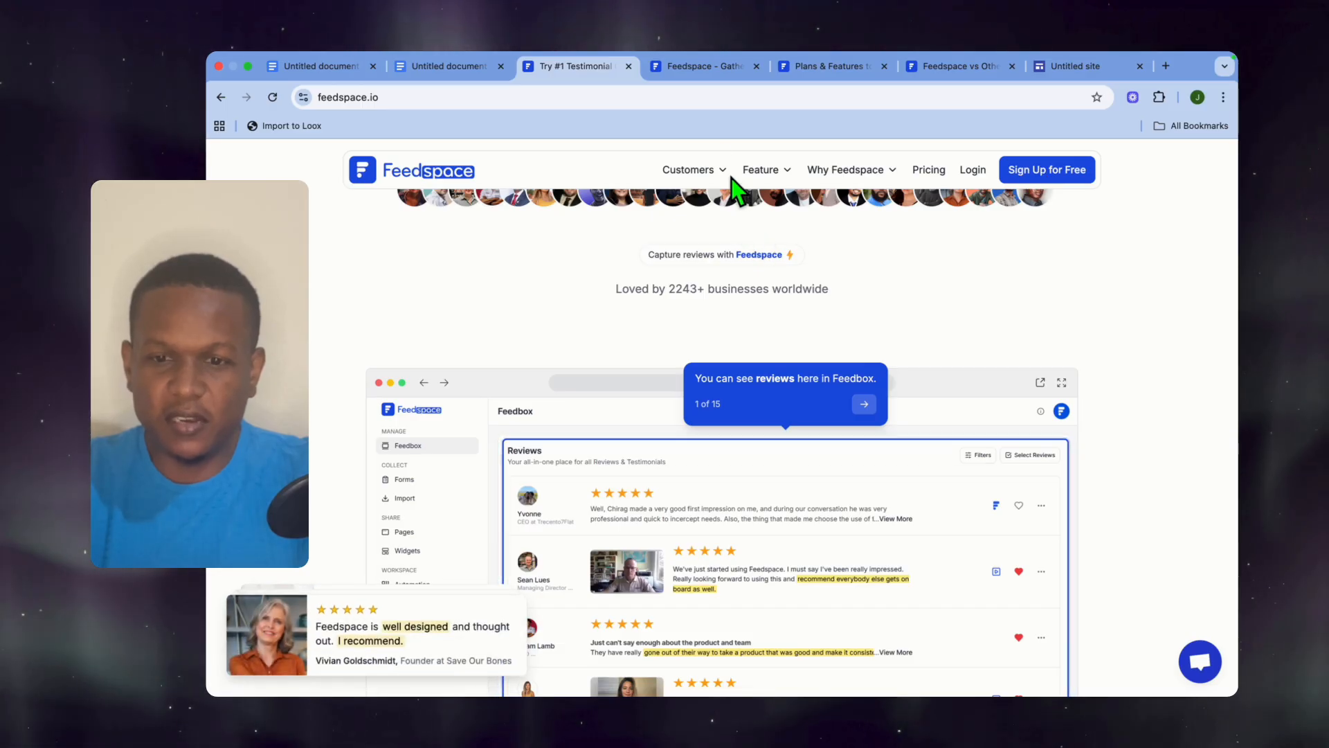
Go to the Feedspace app, open the Feedbox, and bring up Import Reviews to look through the available import sources
click(695, 66)
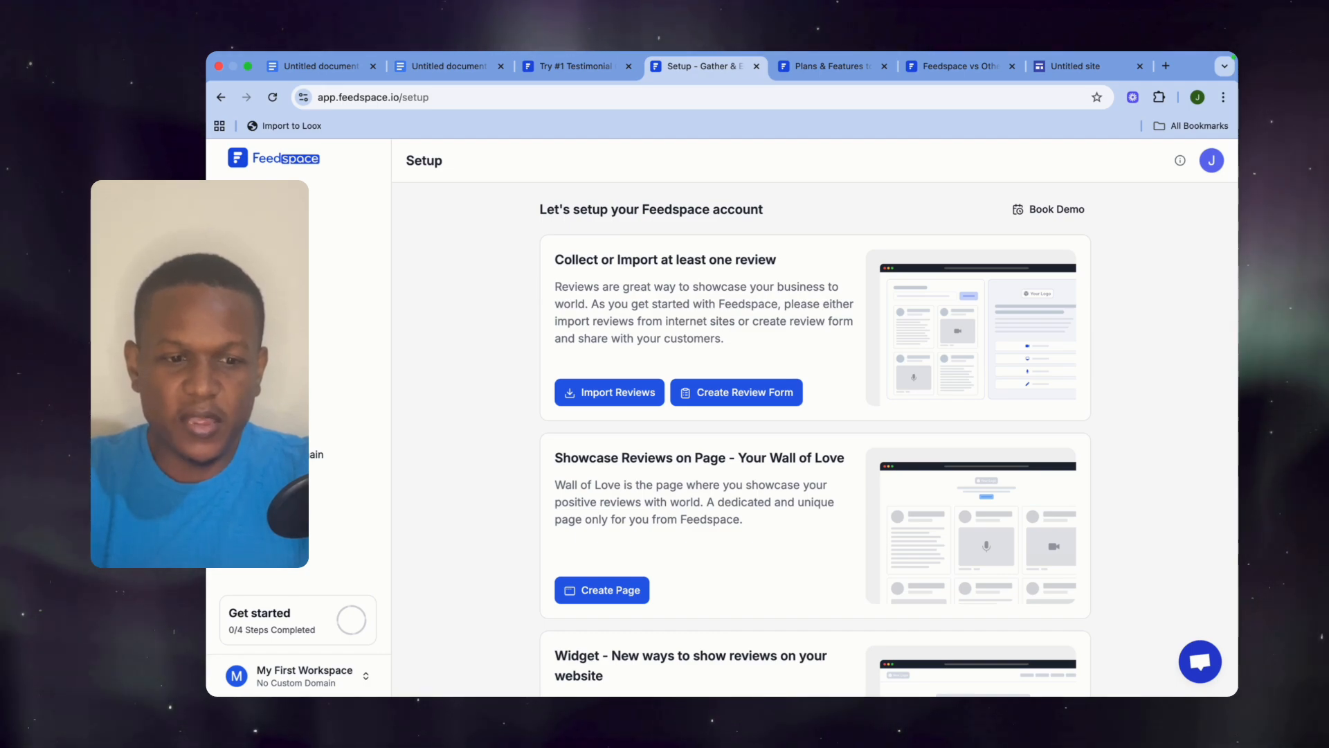
click(263, 213)
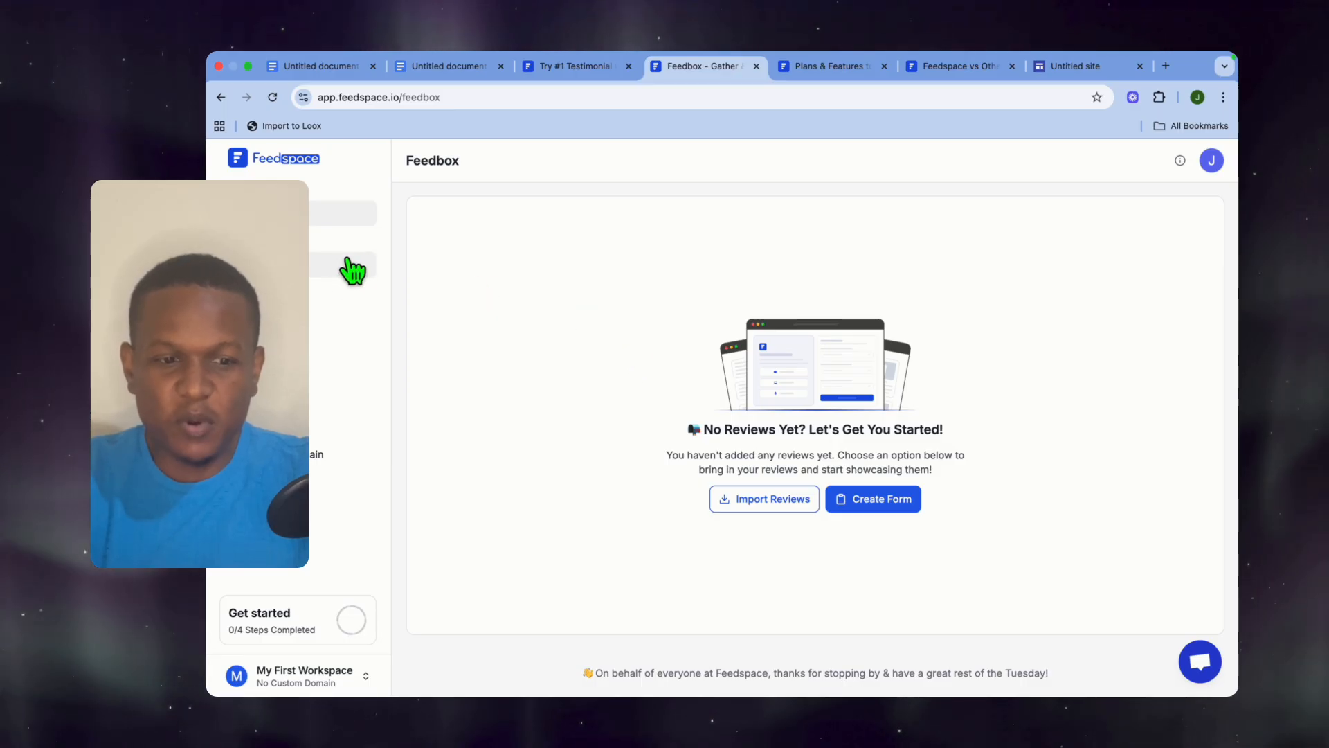
click(309, 305)
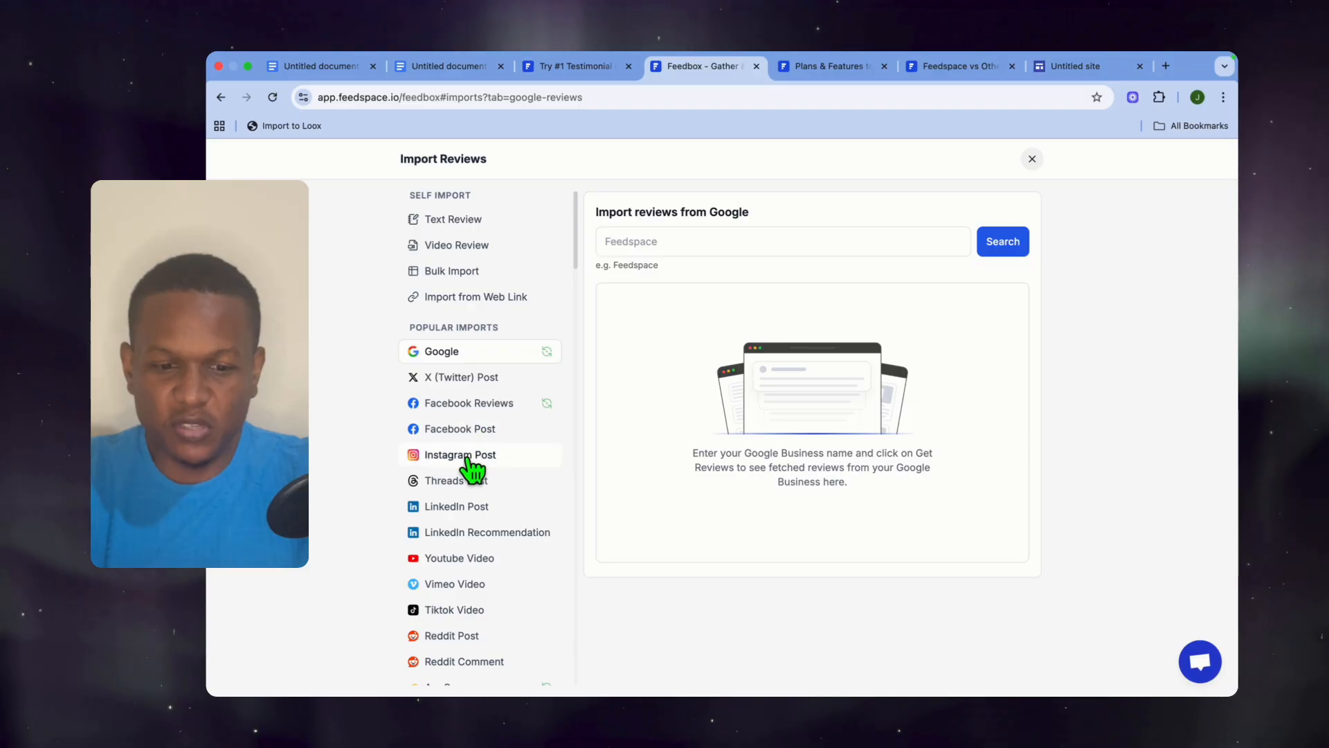
scroll(495, 476, down, 3)
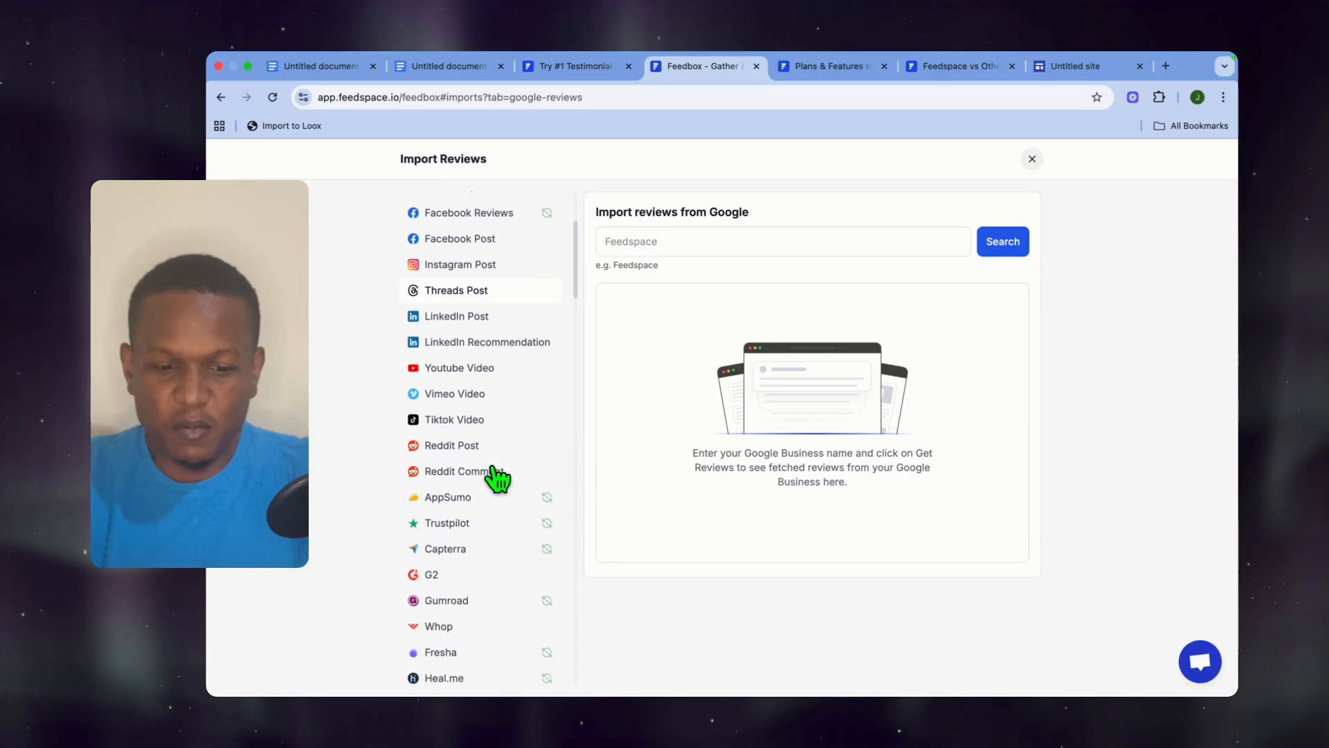
scroll(496, 477, up, 3)
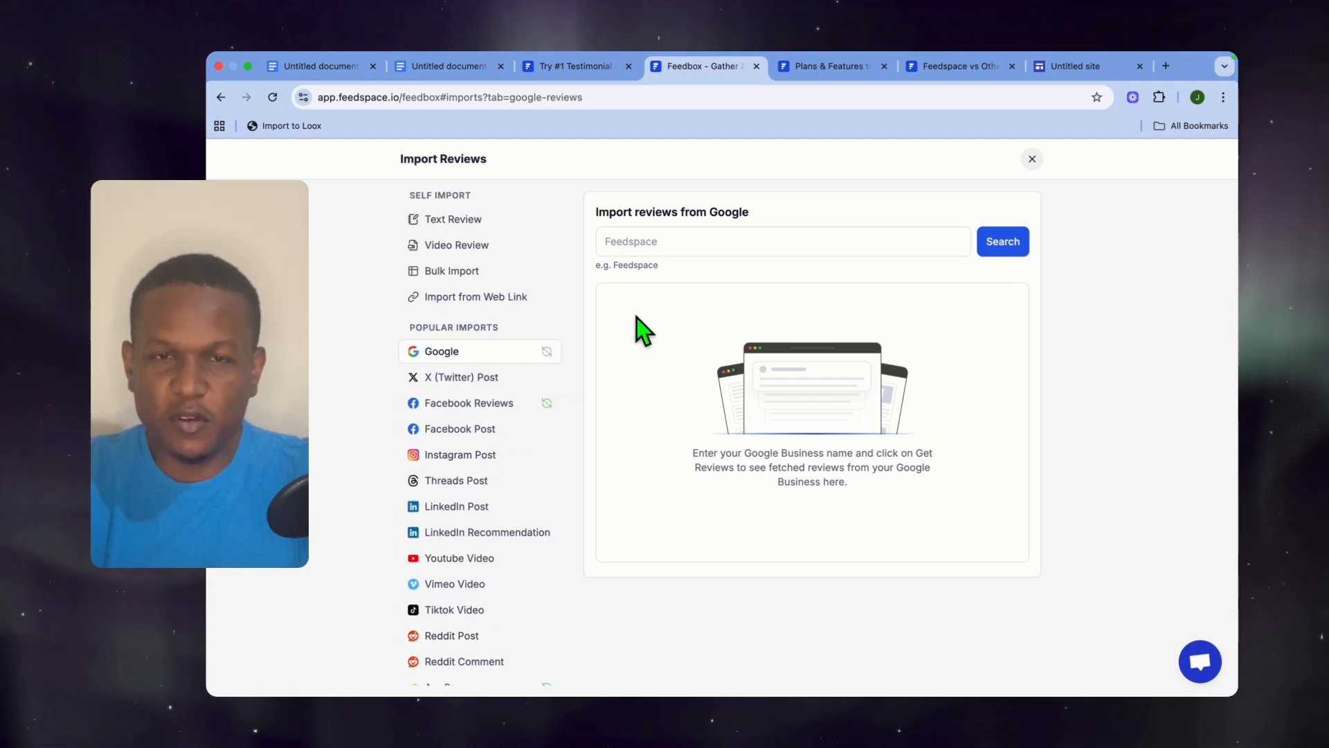
Search the Google review import for "new york gym" and fetch the reviews of GYM NYC BK
click(667, 241)
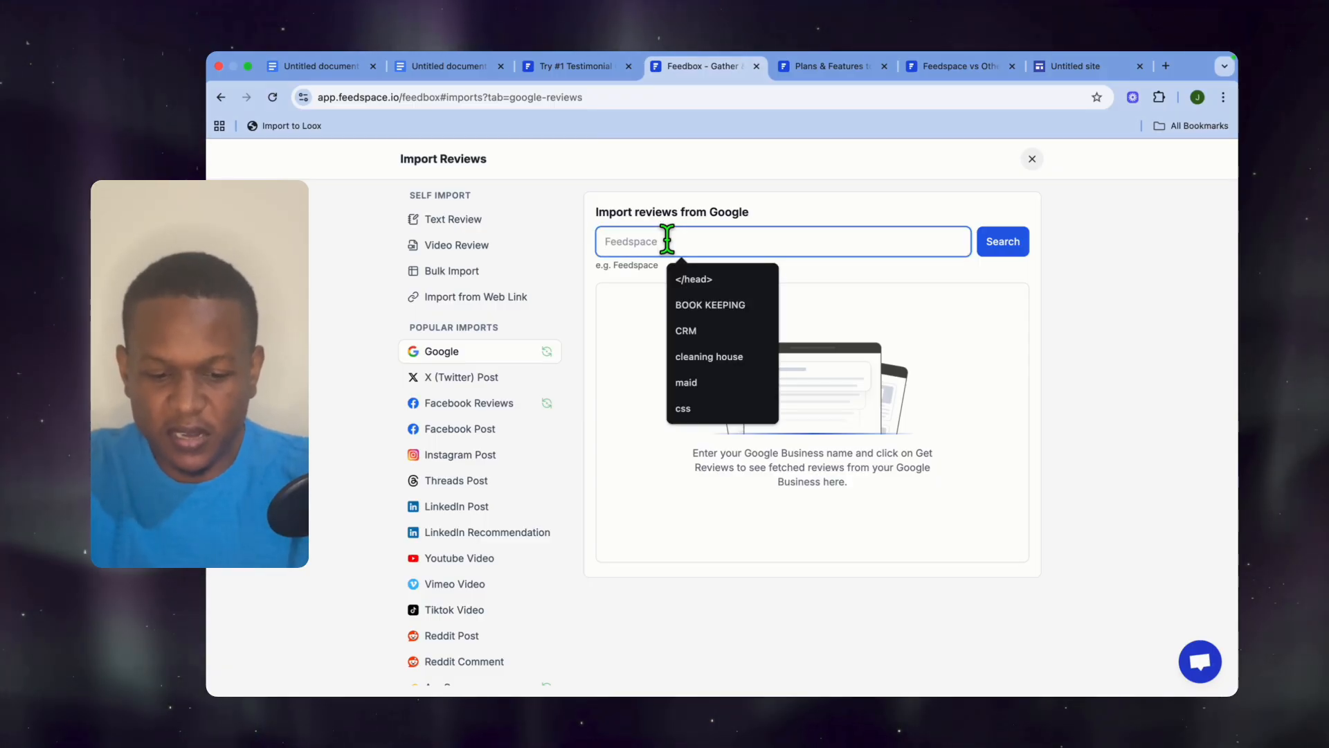
text(new )
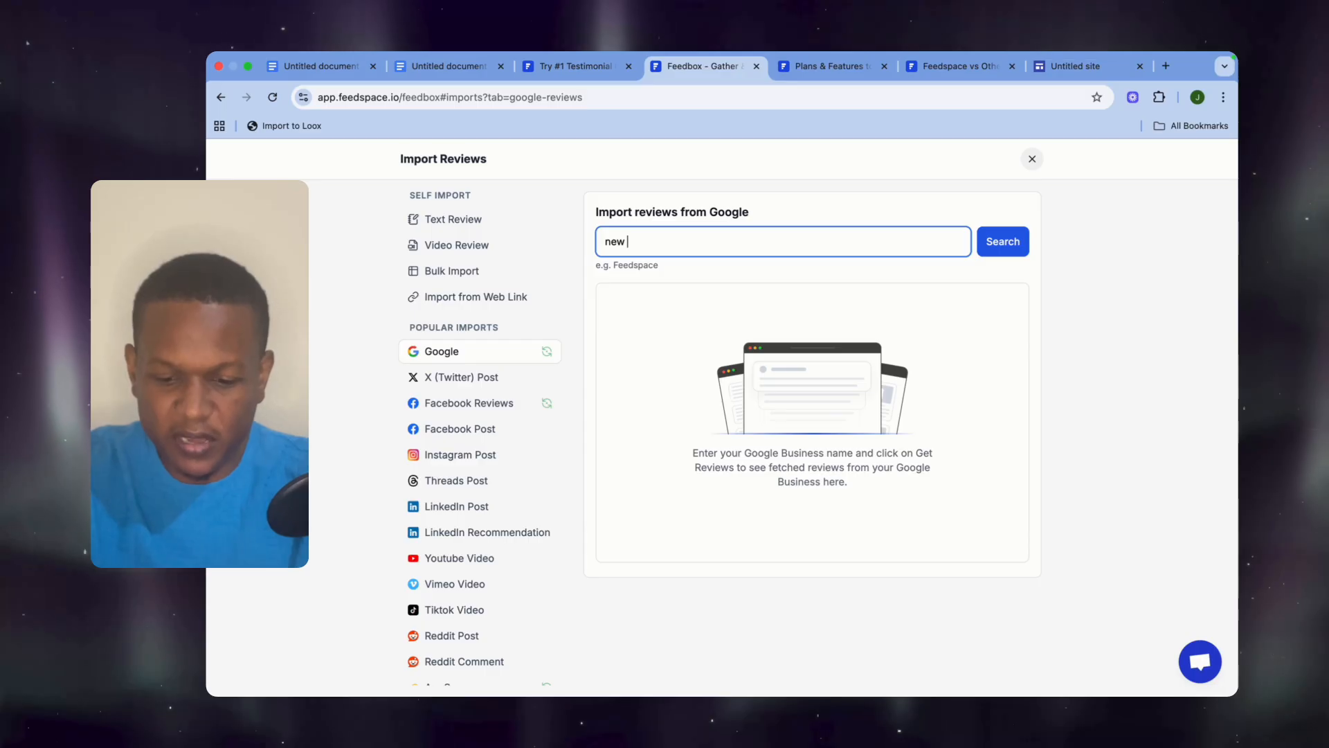
text(york gym)
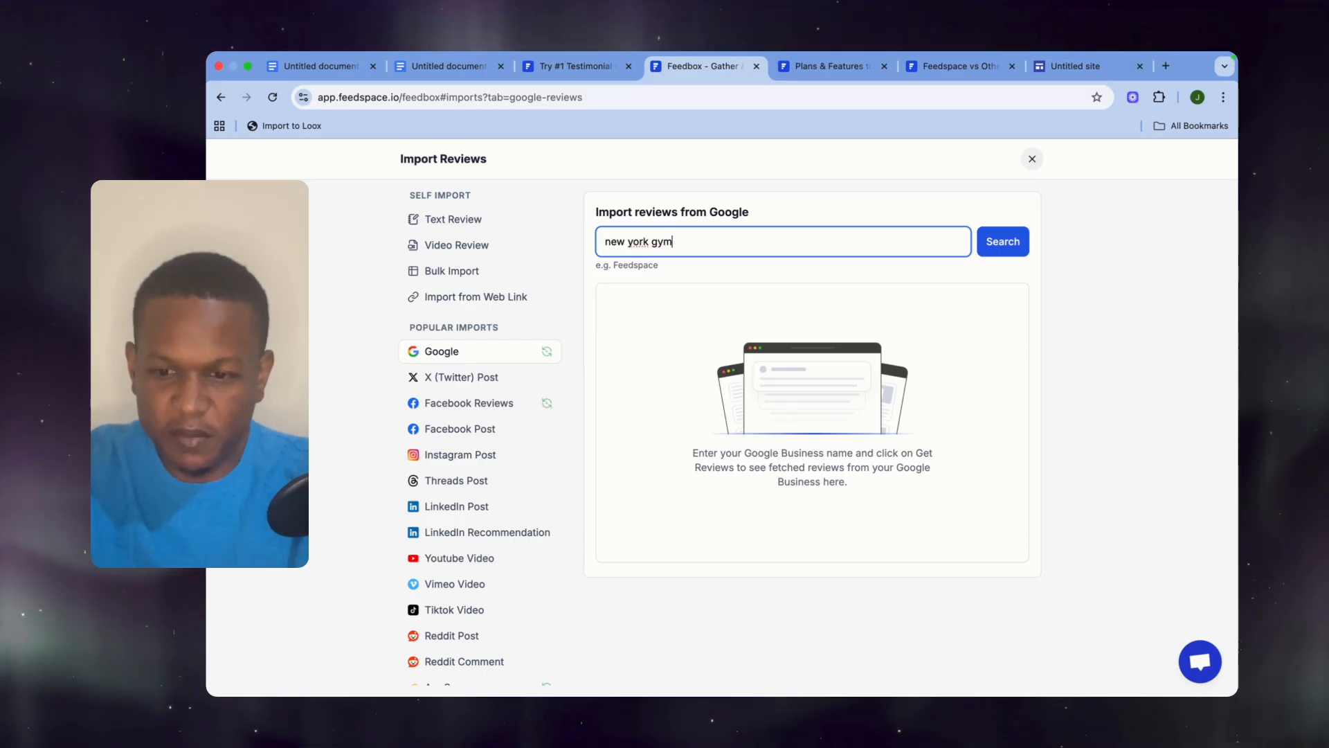
key(Return)
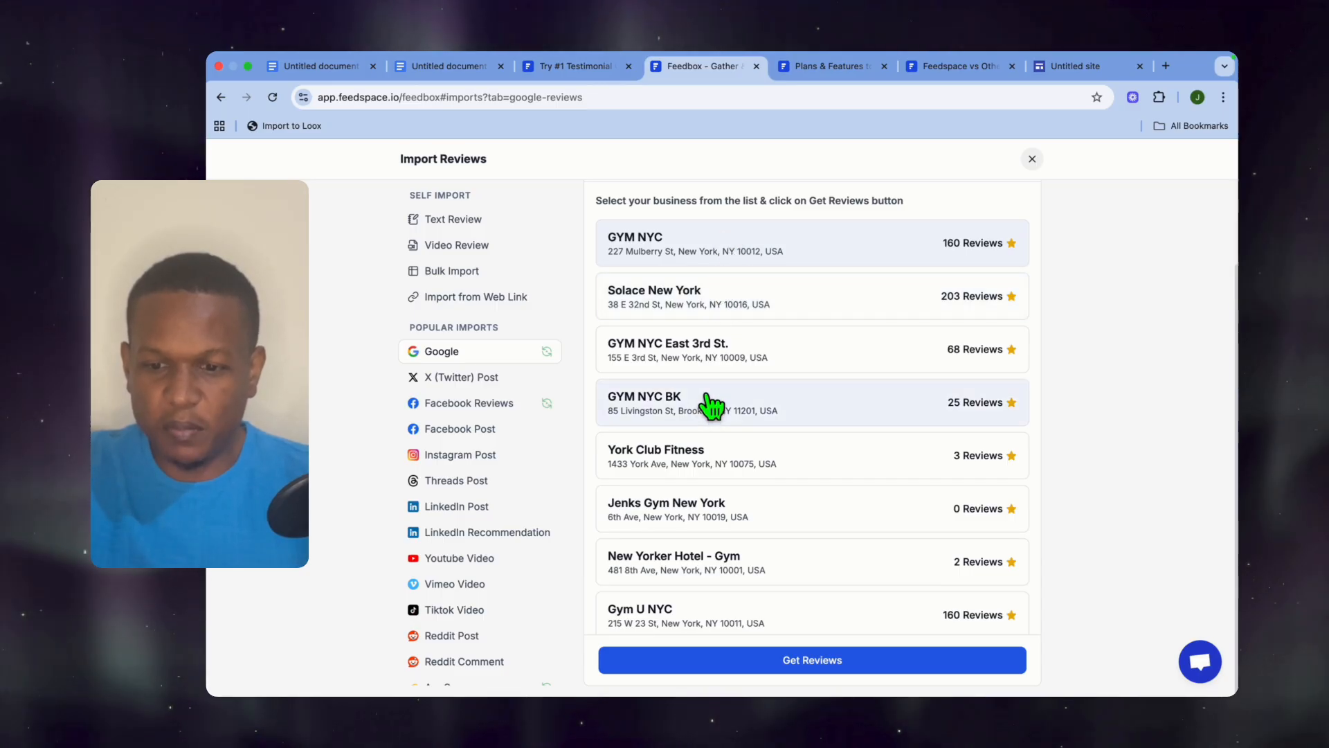
click(745, 415)
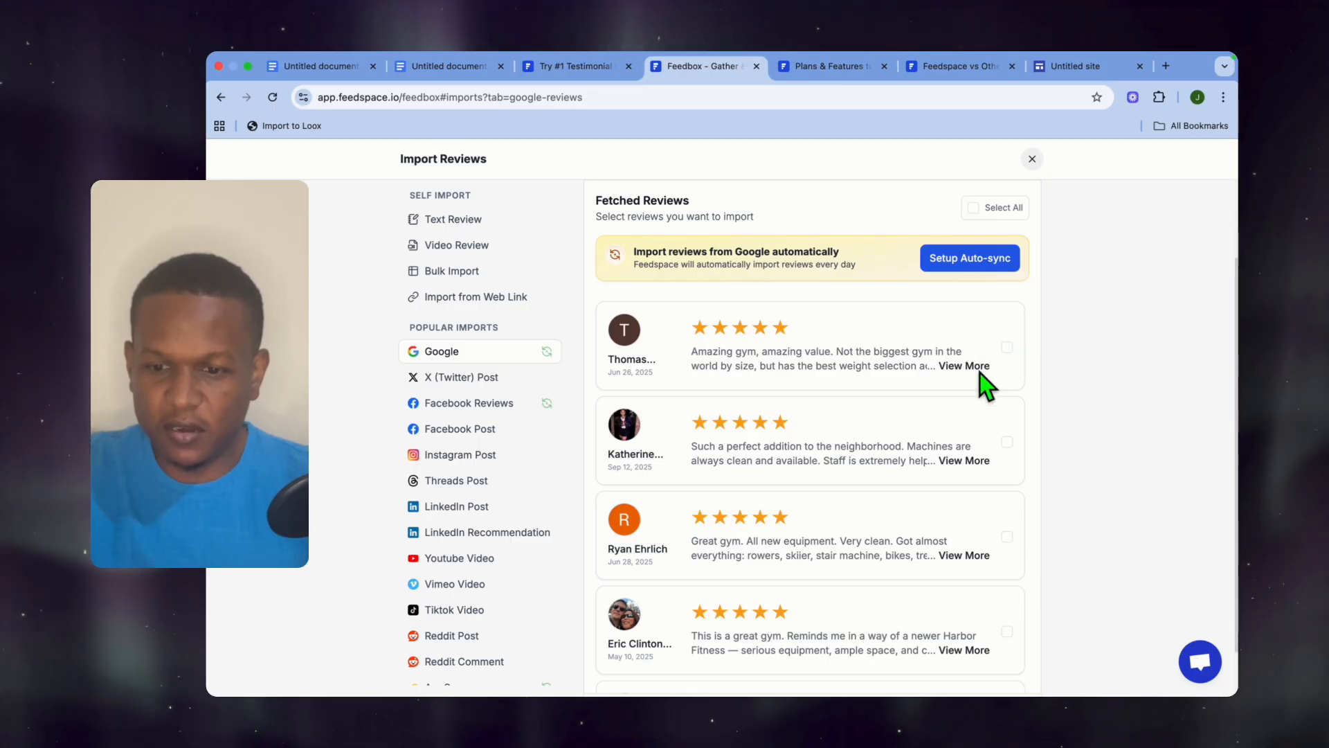
Select the first four fetched Google reviews and try to set up auto-sync for Google reviews
click(1008, 347)
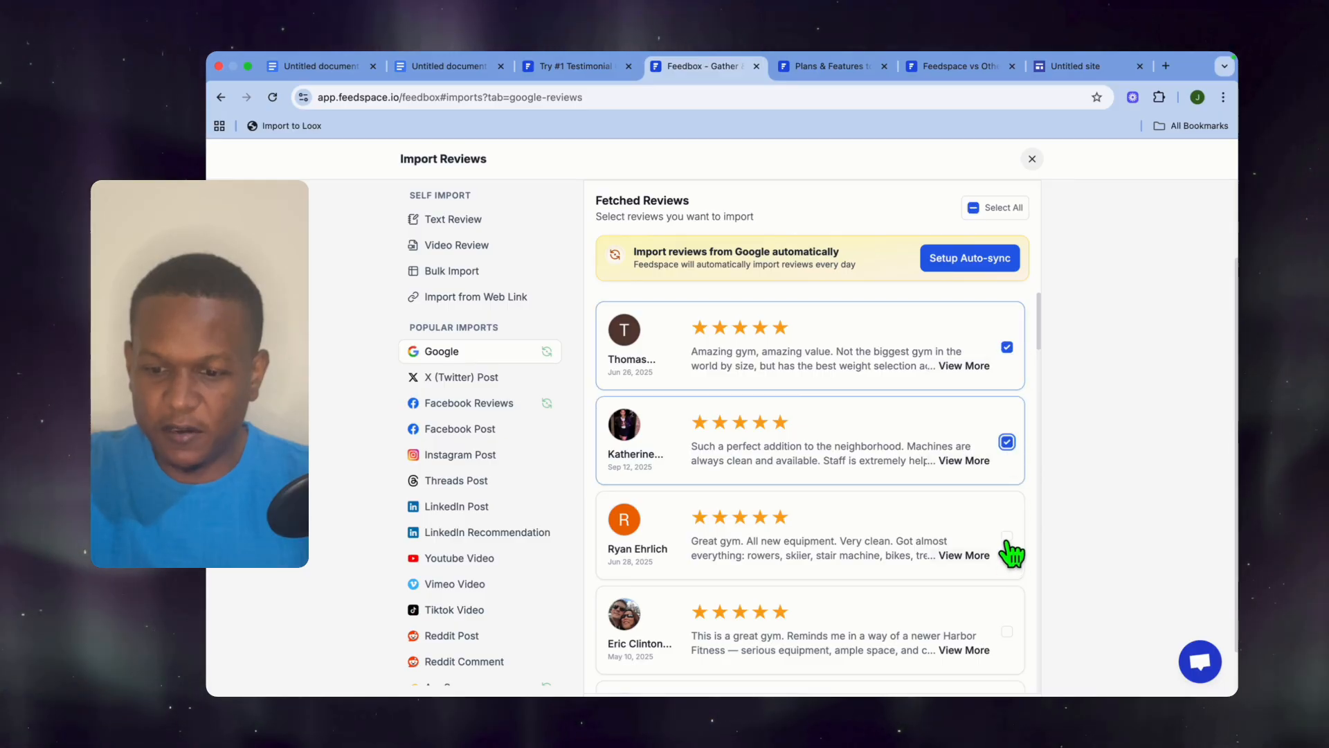
scroll(1009, 549, down, 10)
scroll(969, 540, up, 3)
scroll(929, 530, down, 5)
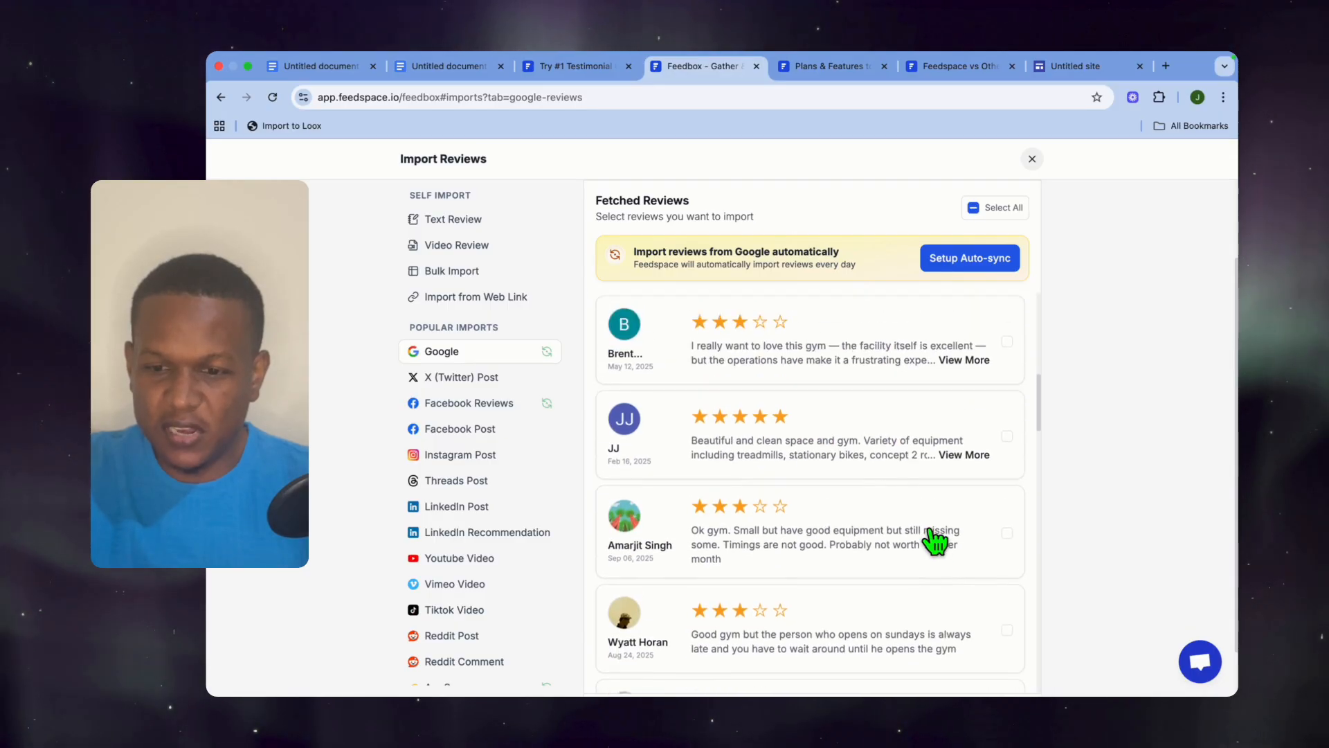
scroll(935, 540, up, 15)
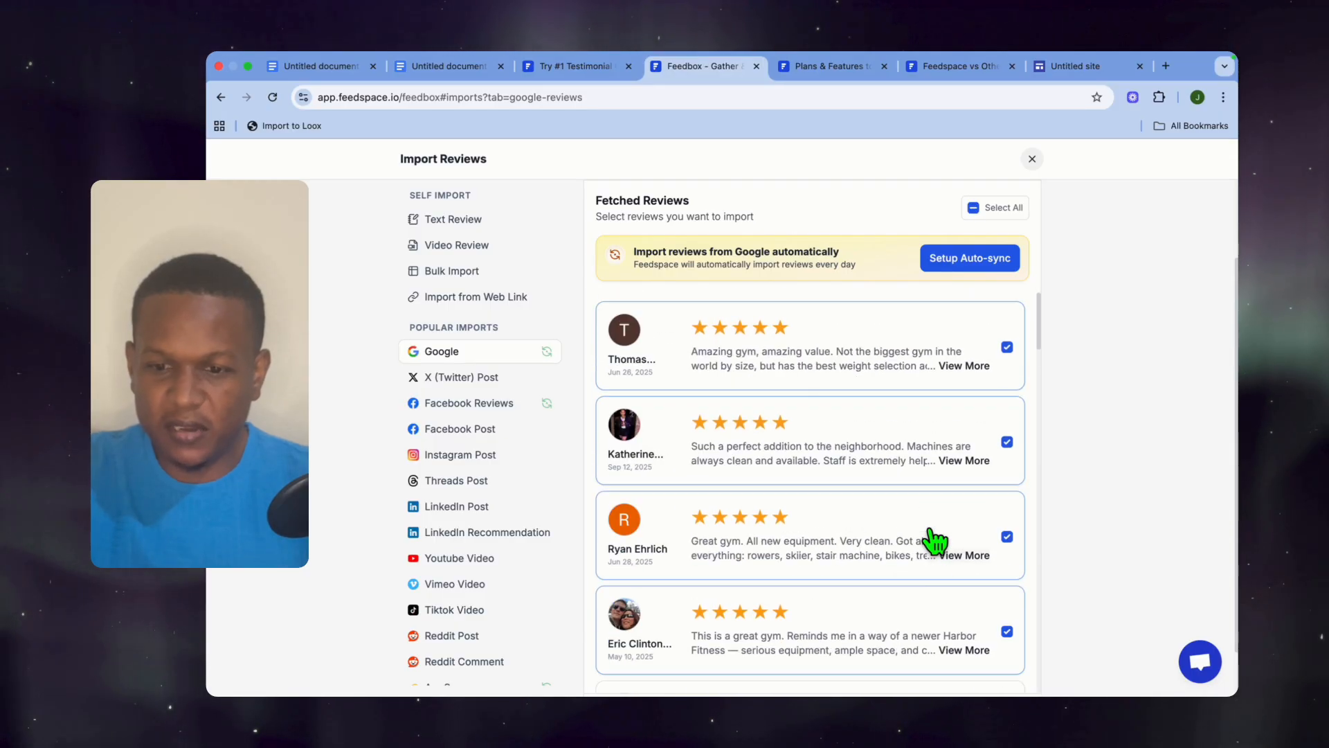
click(979, 263)
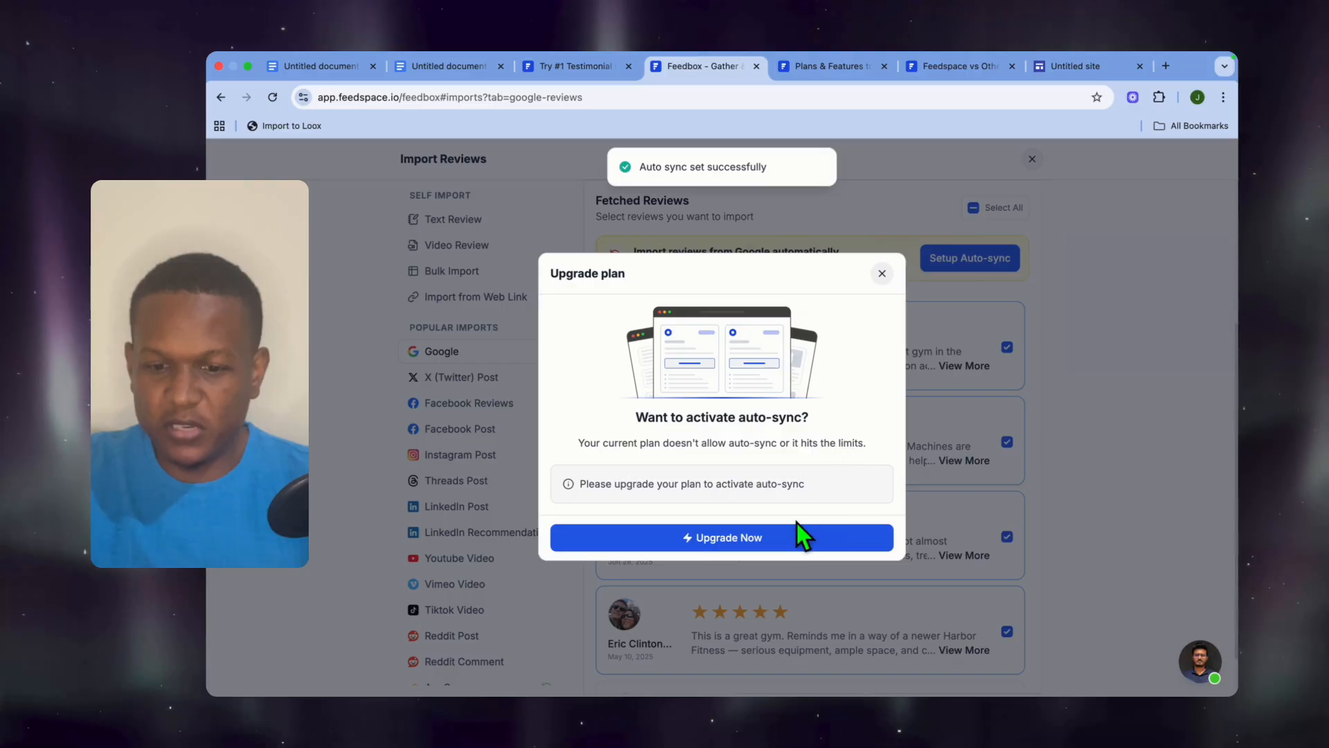
click(881, 273)
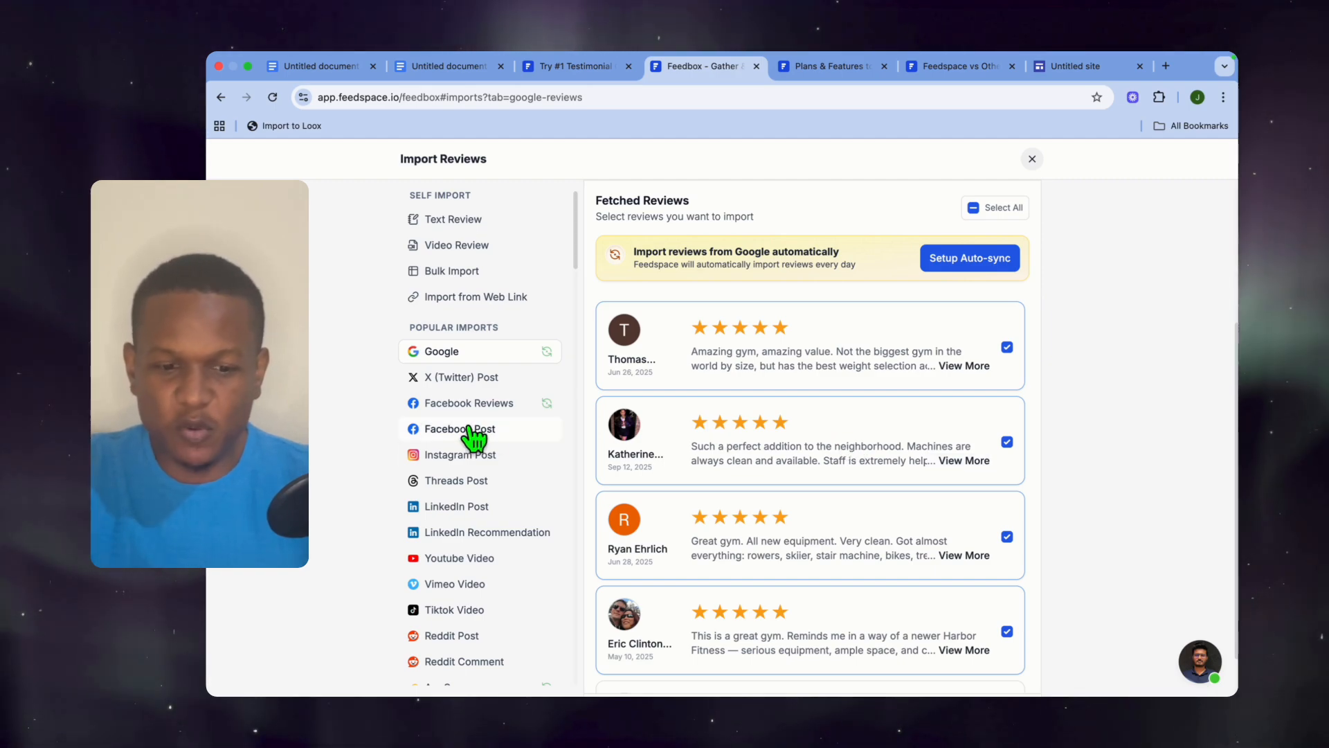
Check the Youtube Video import option, examine all fields of the Video Review import form, and leave Import Reviews
click(479, 559)
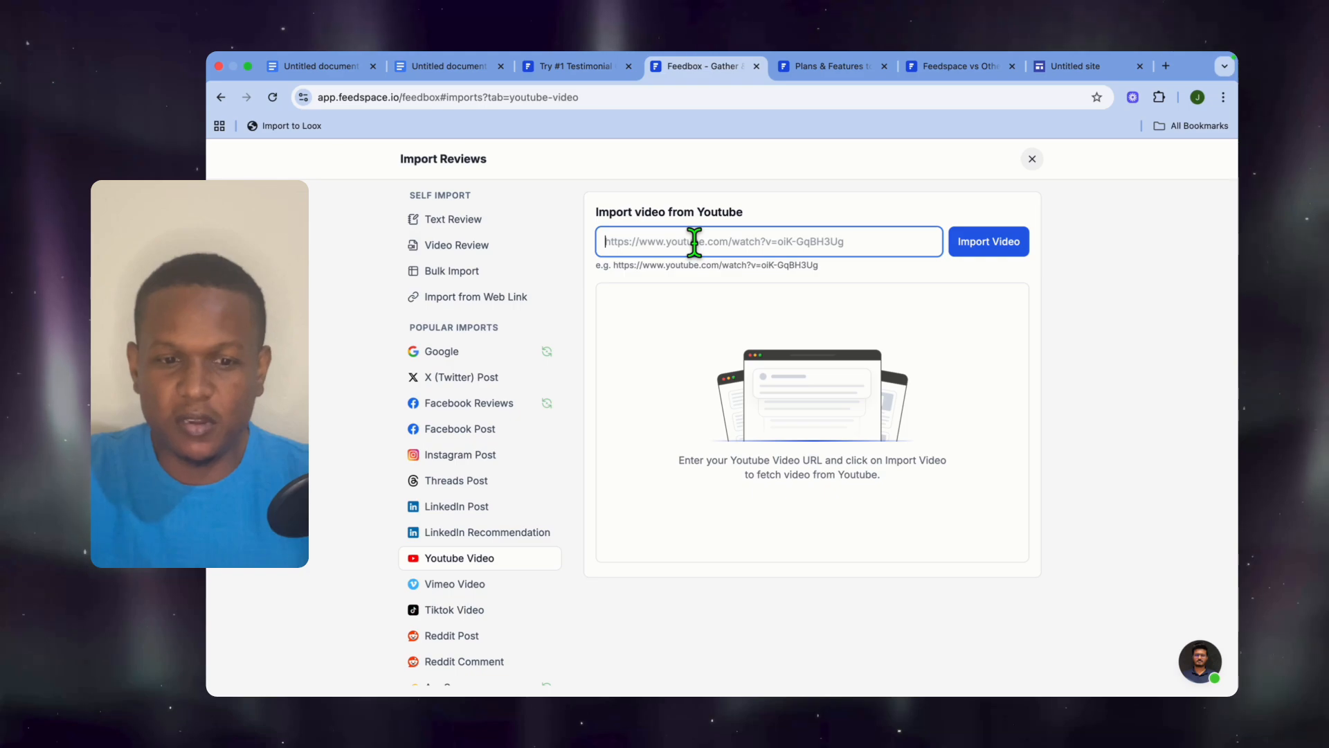
click(457, 257)
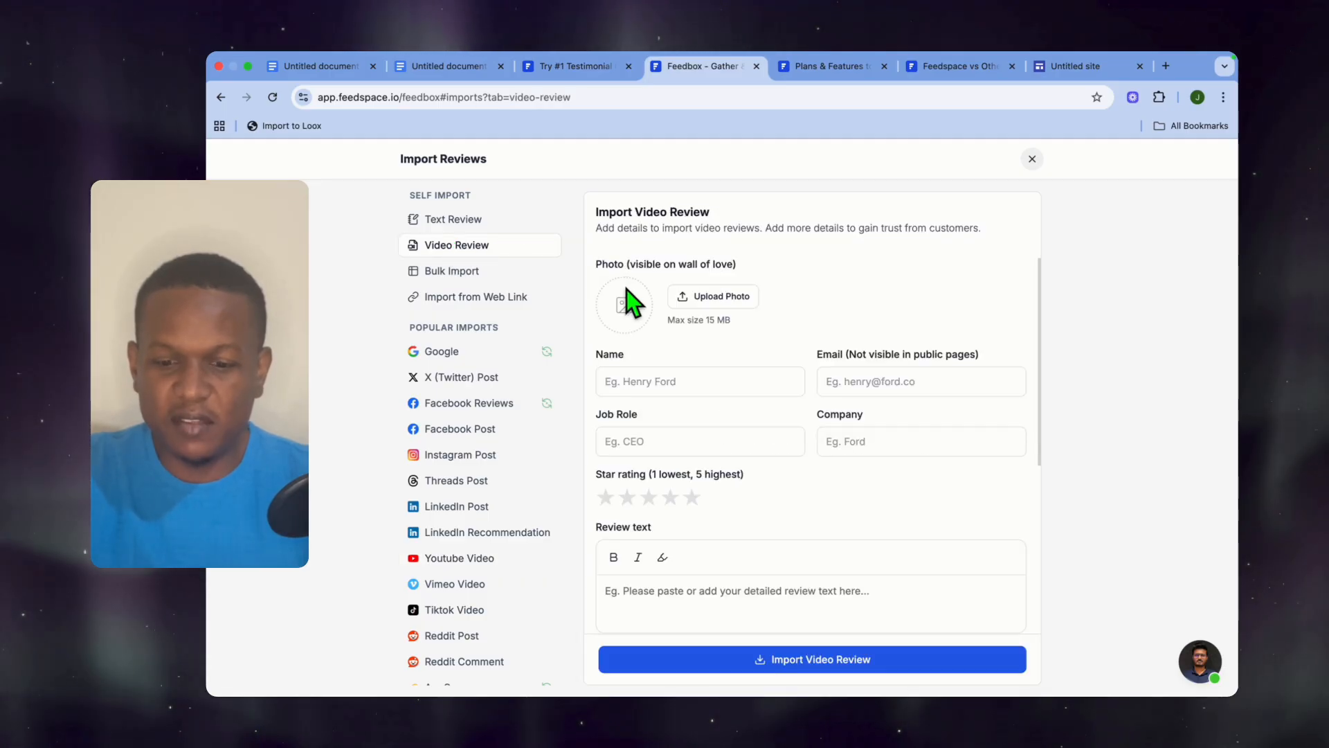
scroll(630, 294, down, 1)
scroll(630, 294, up, 1)
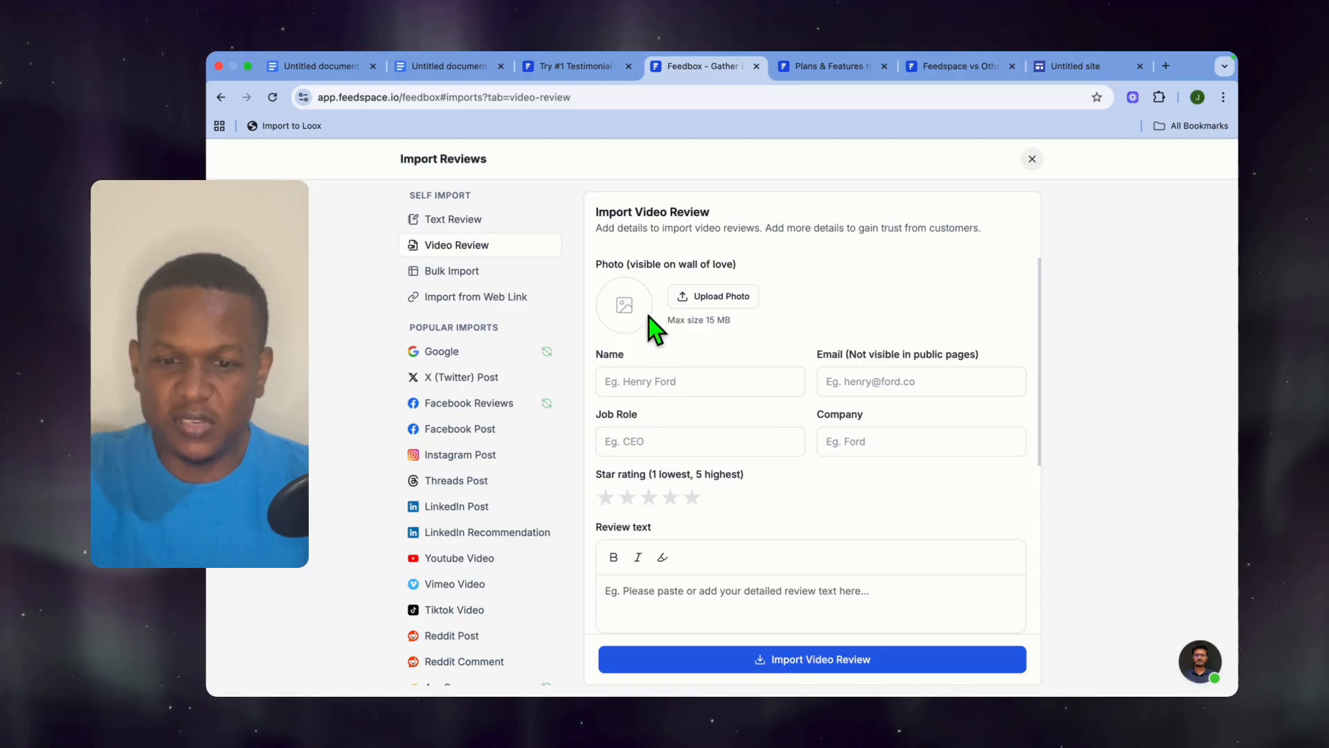
scroll(687, 362, down, 5)
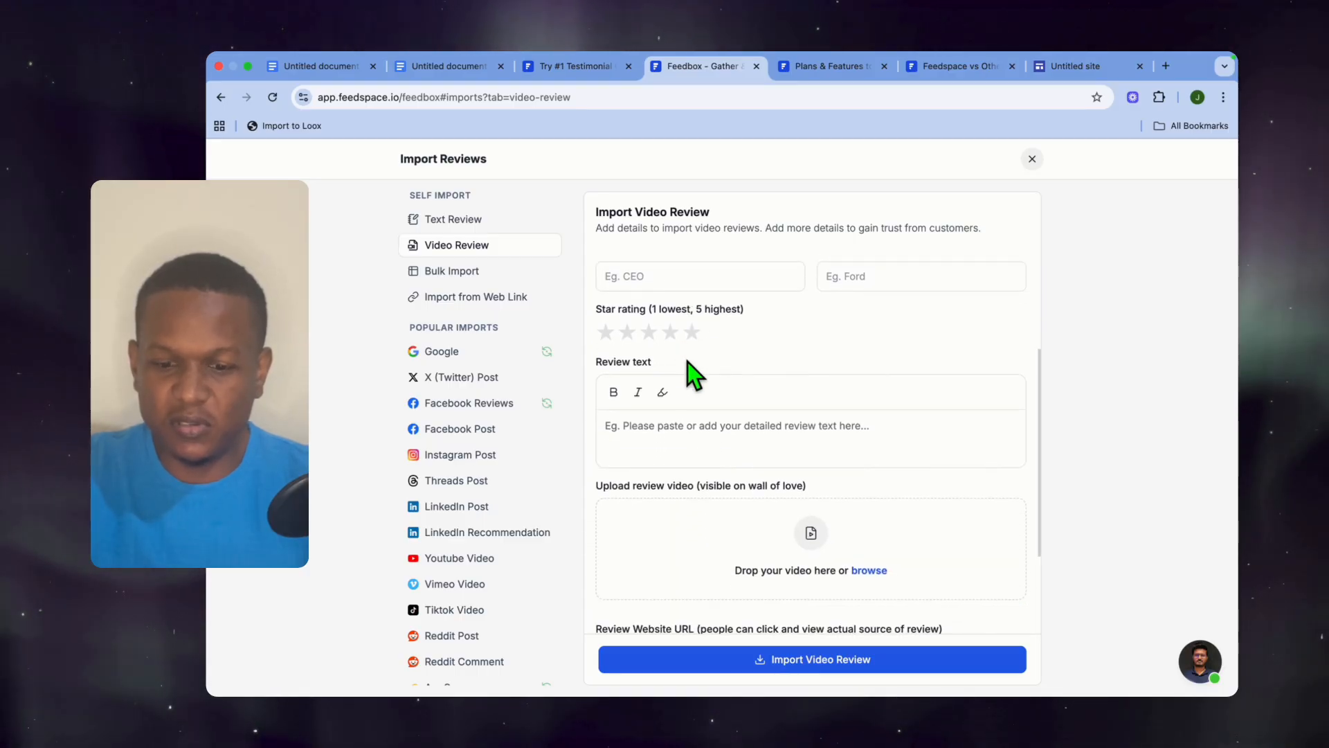
scroll(687, 363, up, 3)
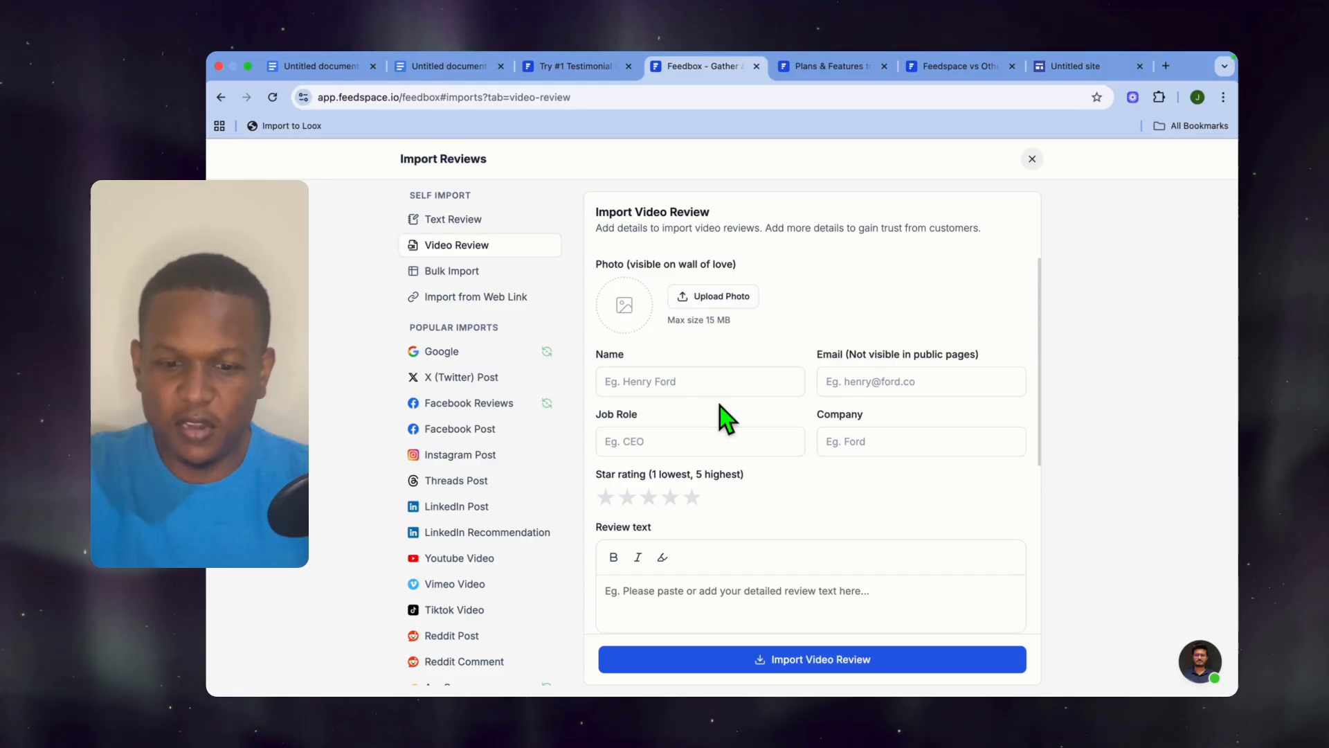
scroll(698, 440, down, 3)
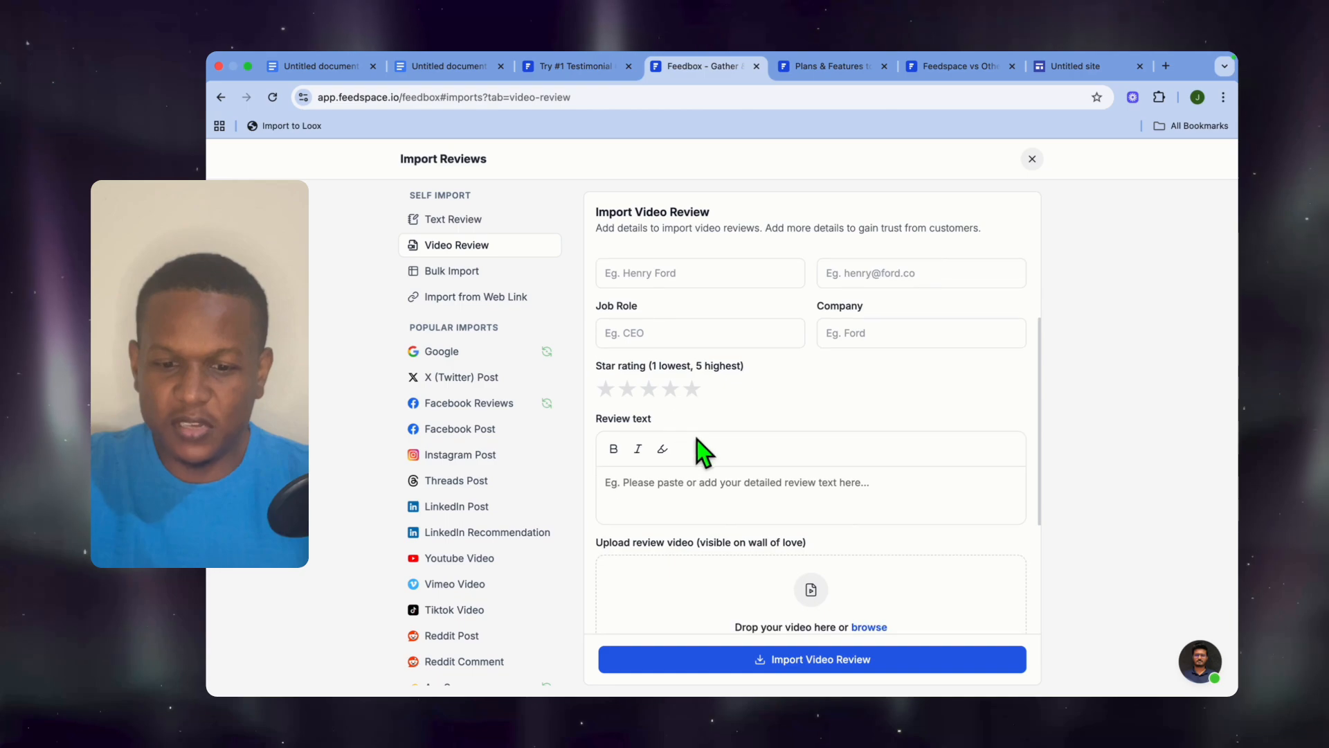
scroll(716, 475, down, 5)
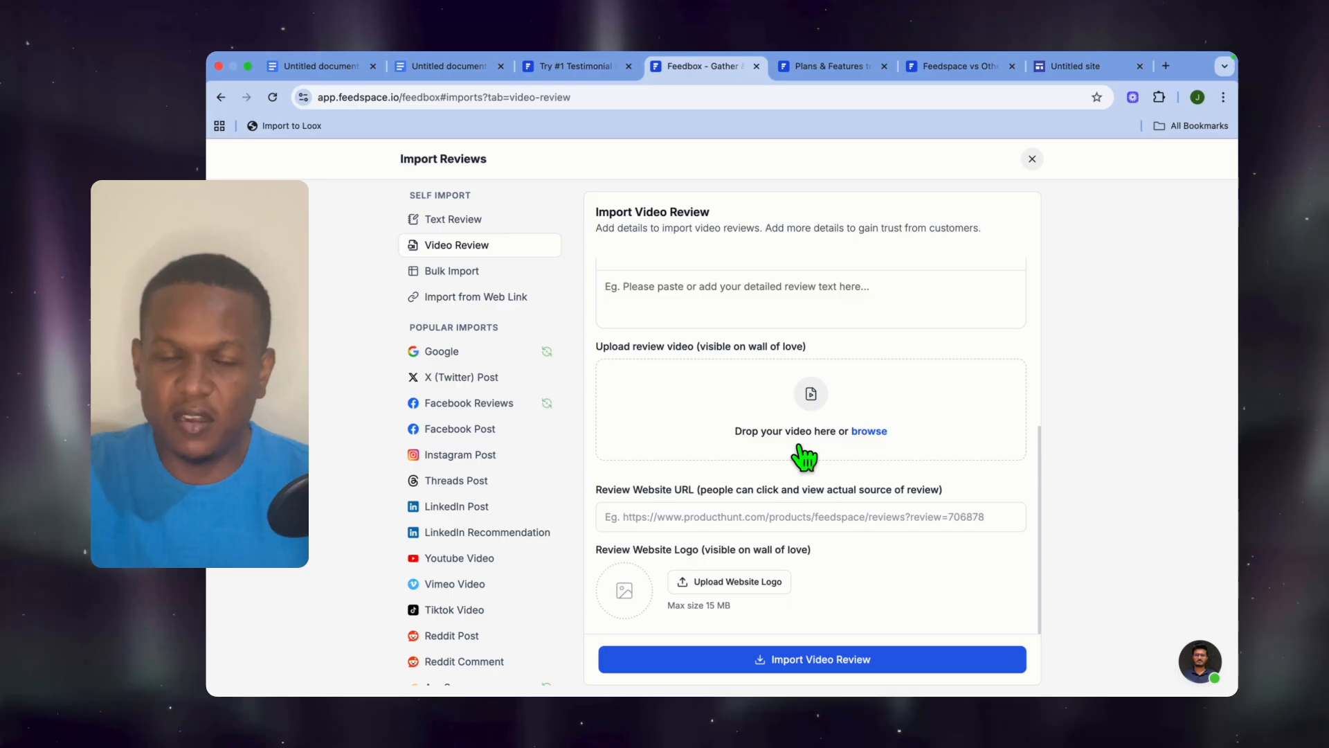
scroll(803, 457, up, 5)
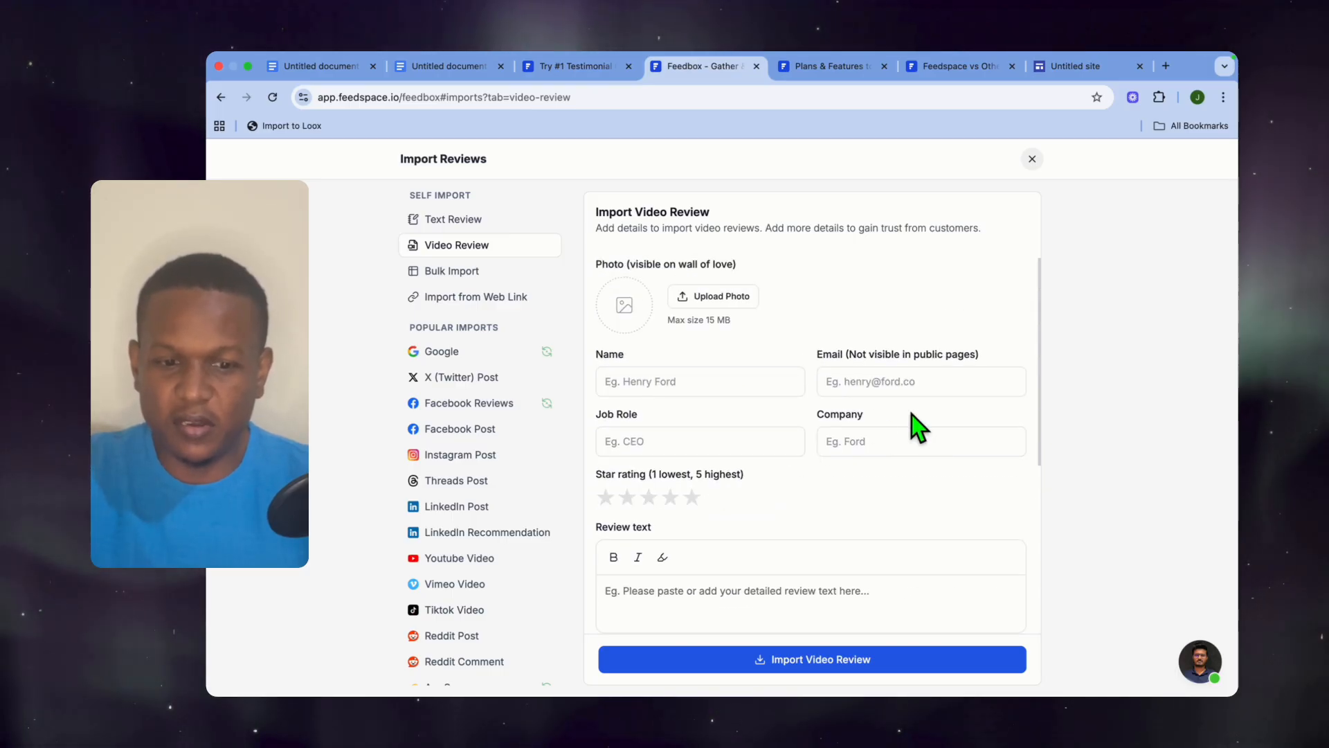
click(1032, 160)
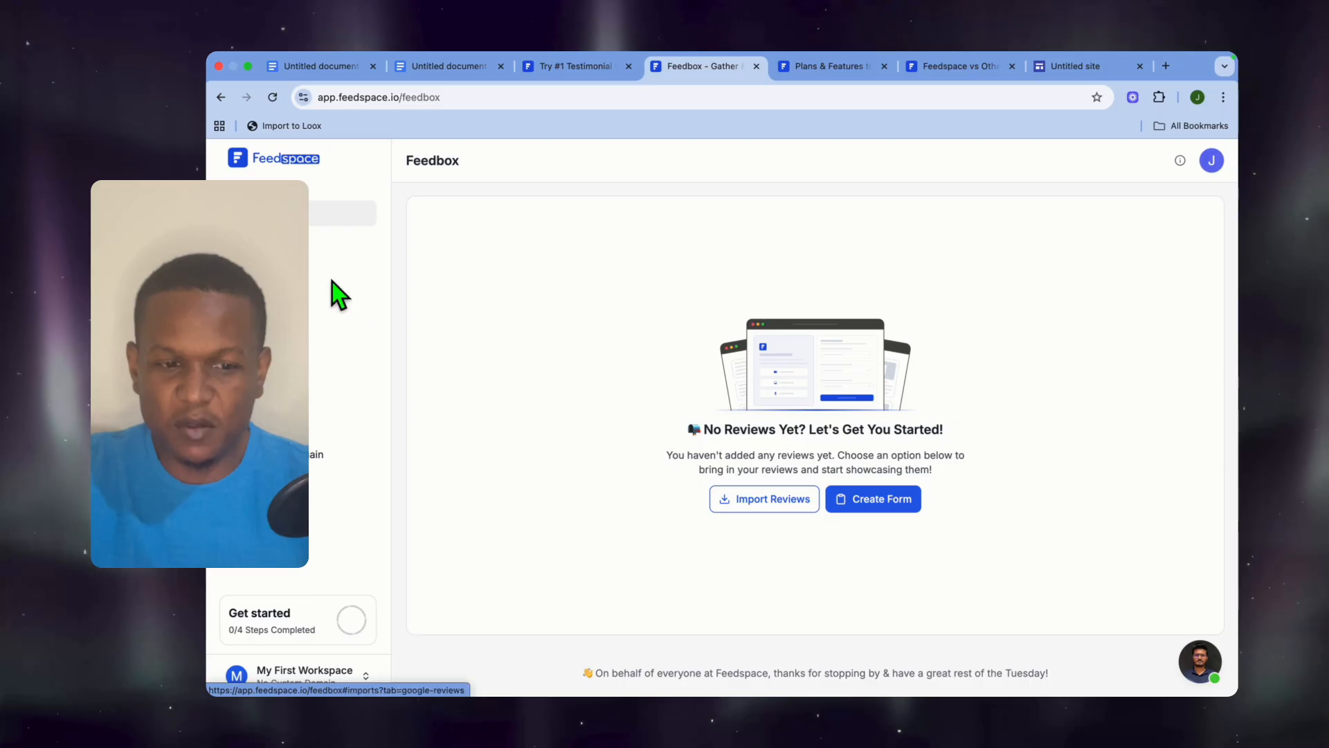
Generate a form with Feedspace AI from the prompt "i am running a landscaping business and i would like to collect reviews to improve my customer acquition"
click(350, 264)
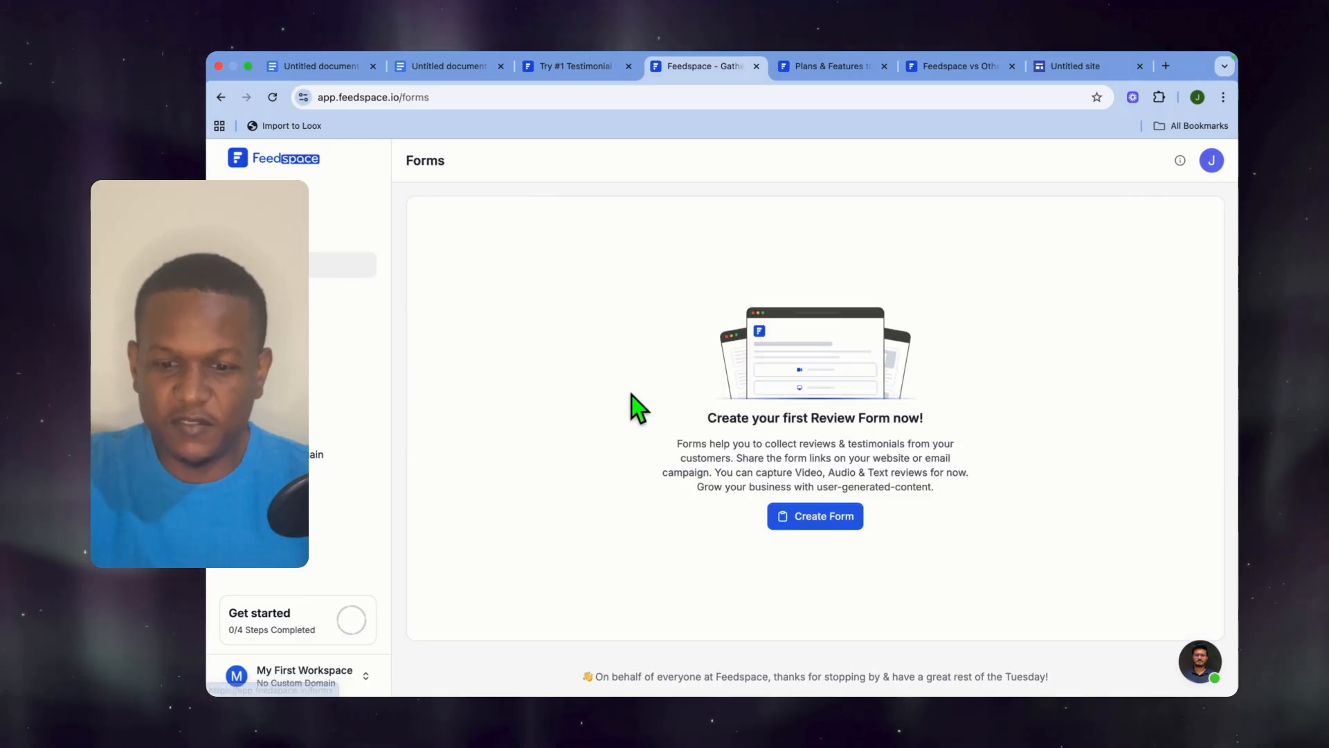
click(838, 531)
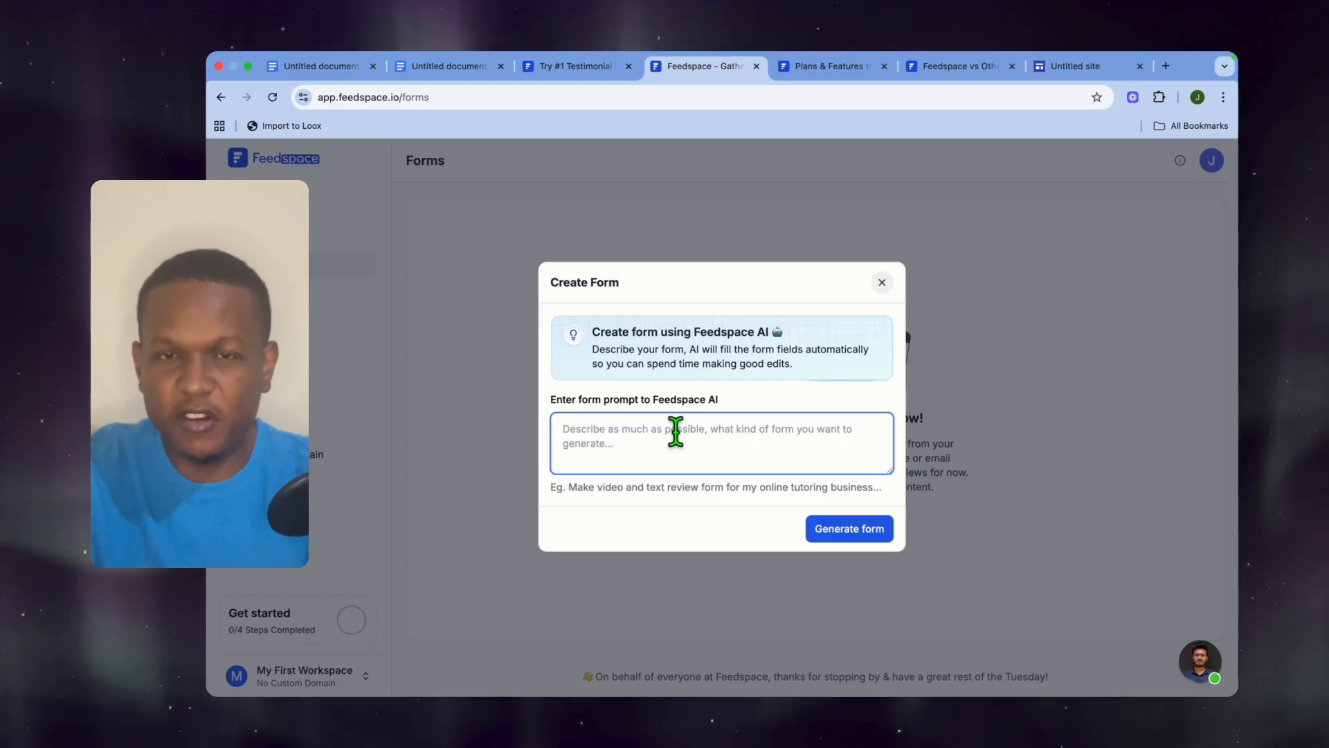
text(i am runnin)
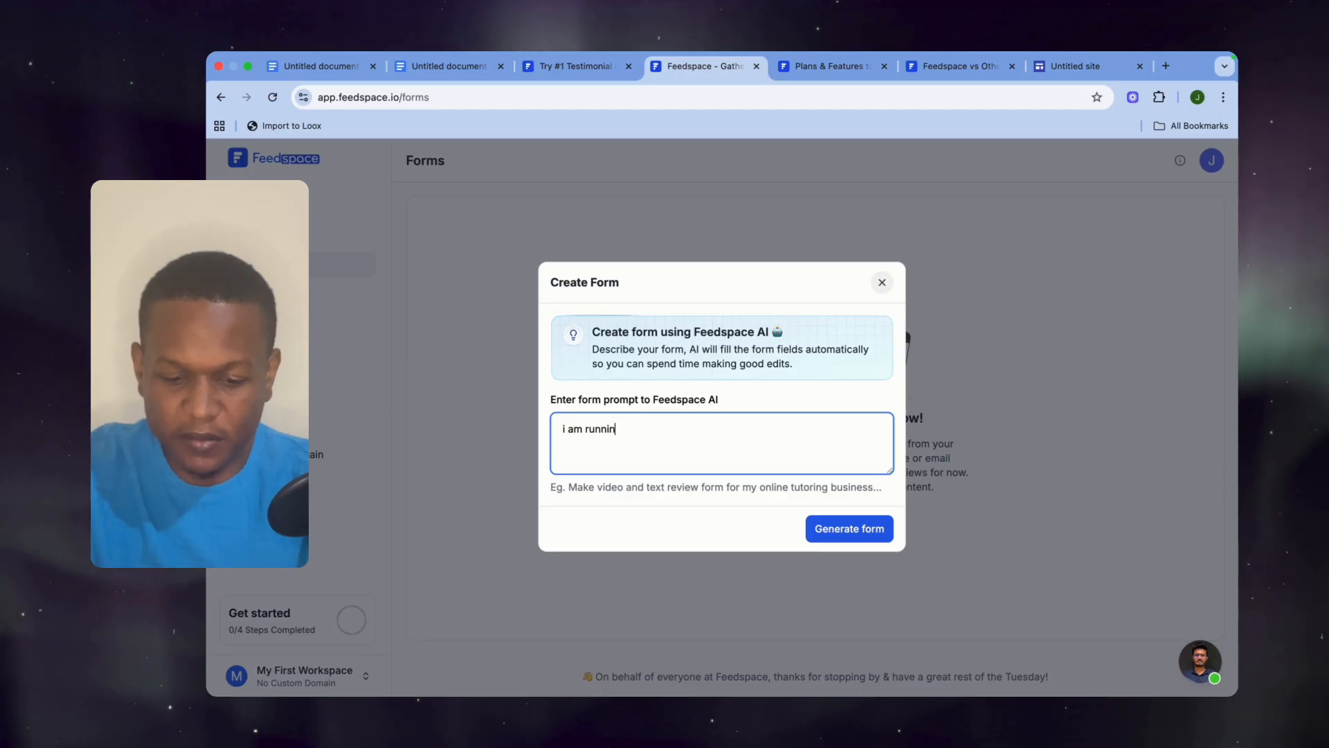
text(g a lan)
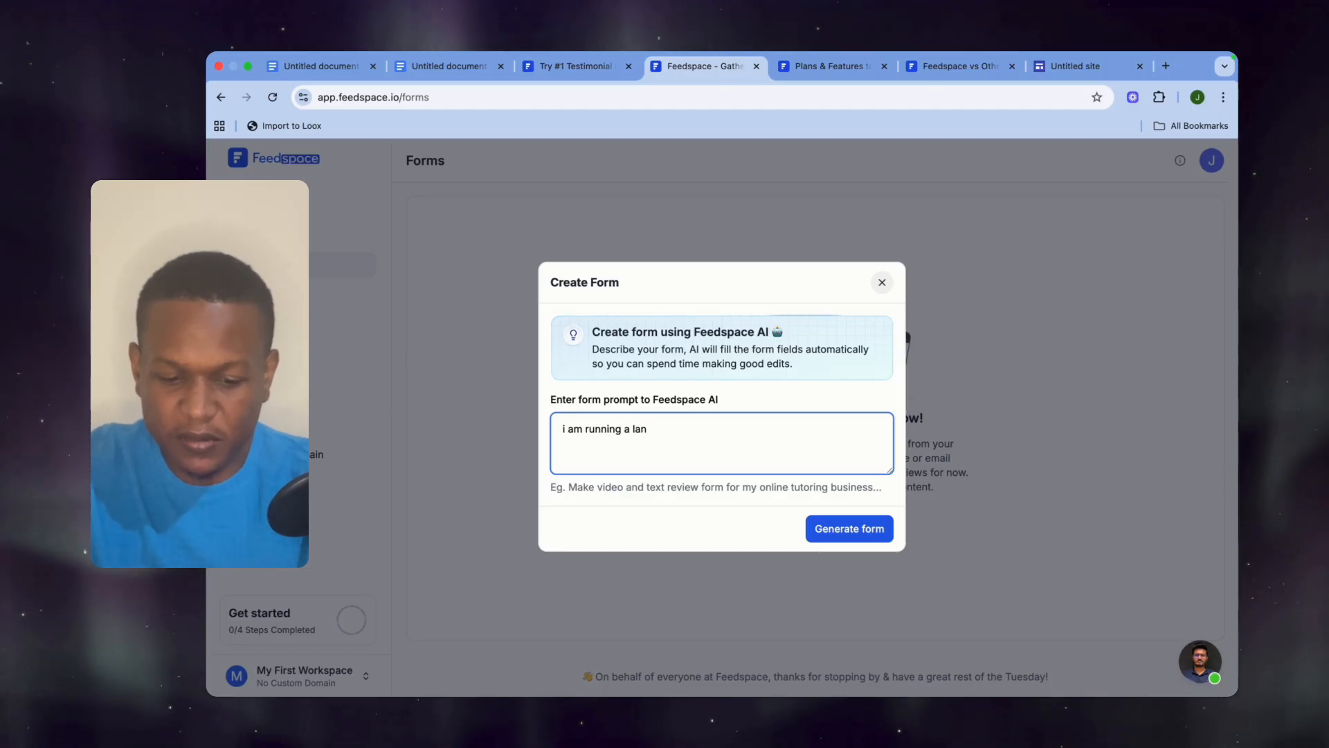
text(dscaping business and i would like to collect reviews to improve my customer acquition)
key(Return)
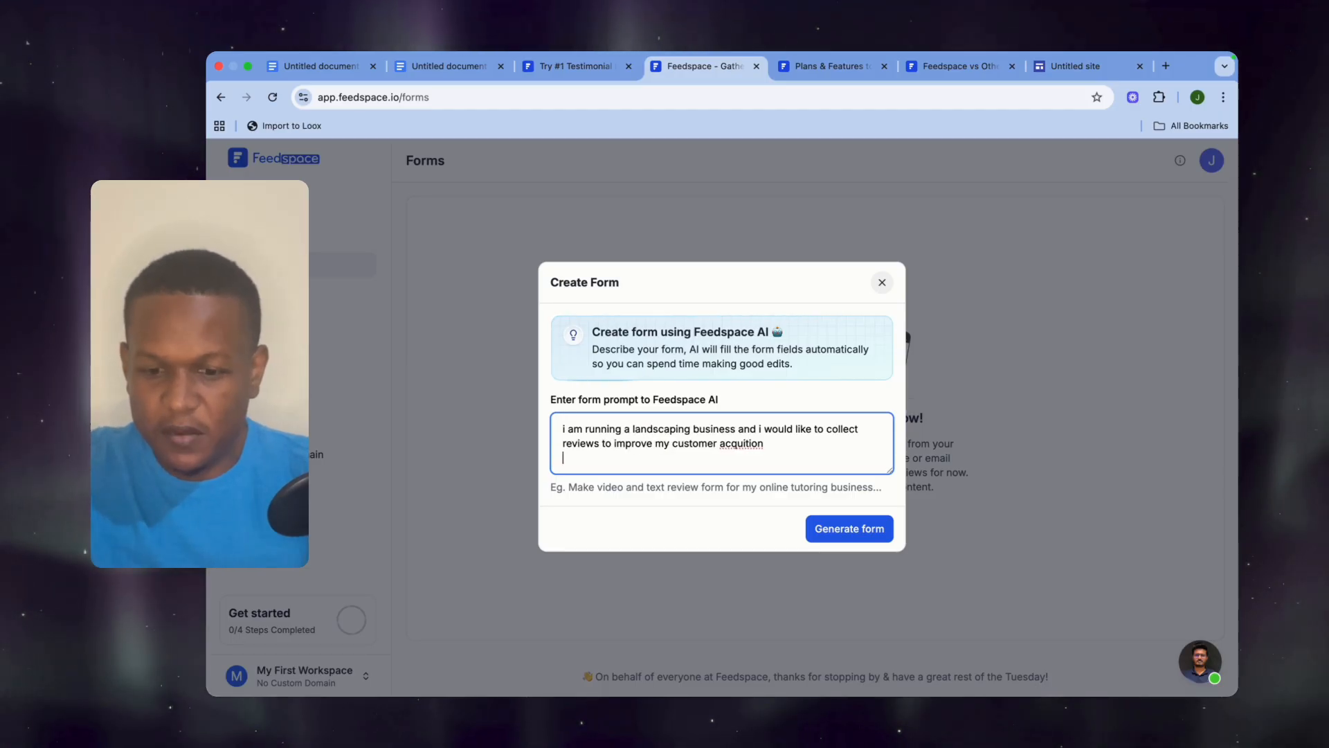
click(860, 534)
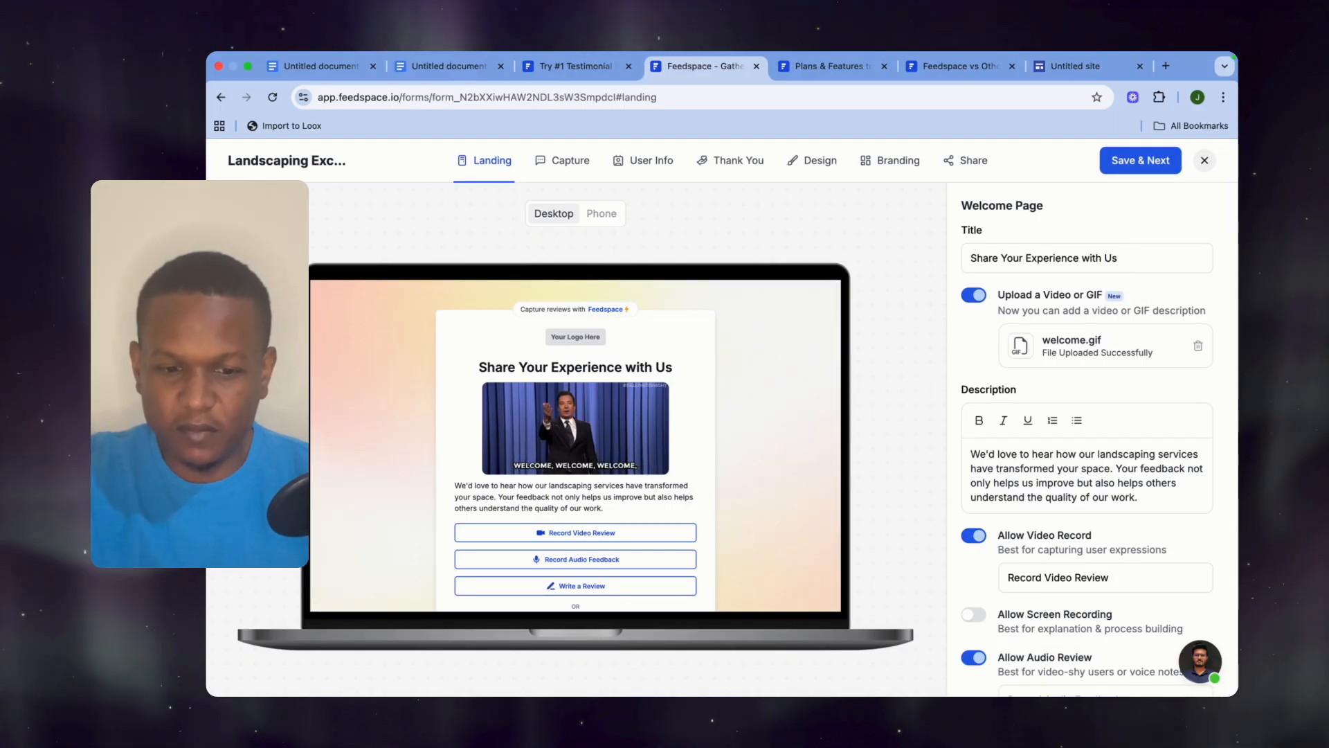
Review the form's Welcome Page settings, from the title down to the file upload options, and save the Landing stage
click(599, 213)
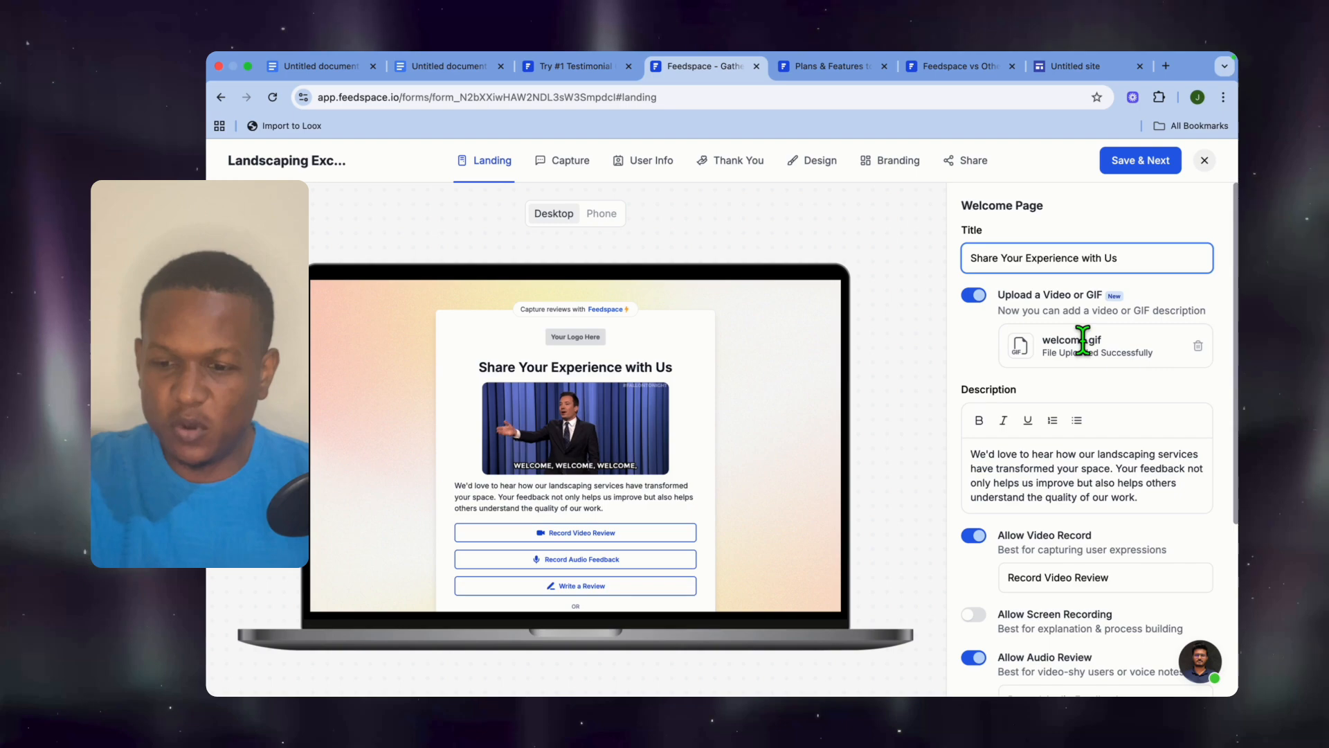
scroll(1083, 339, down, 4)
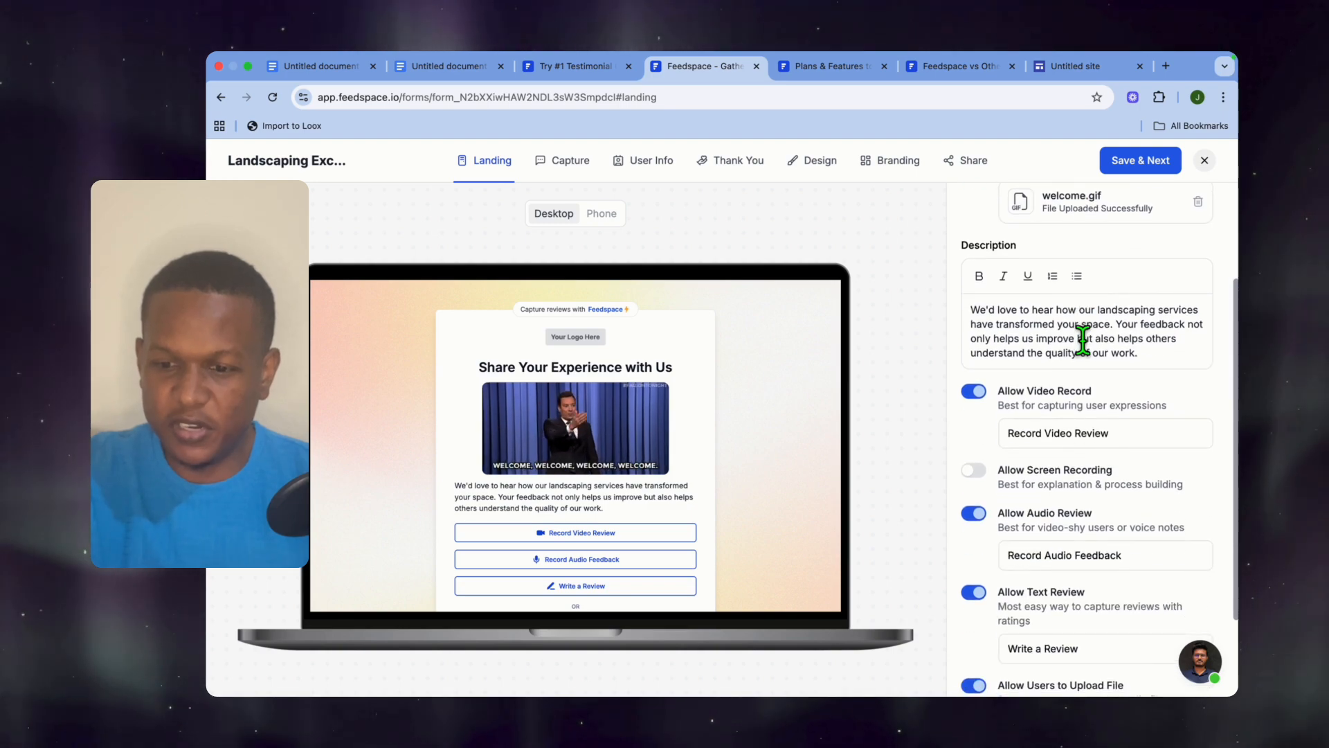
scroll(1083, 339, down, 3)
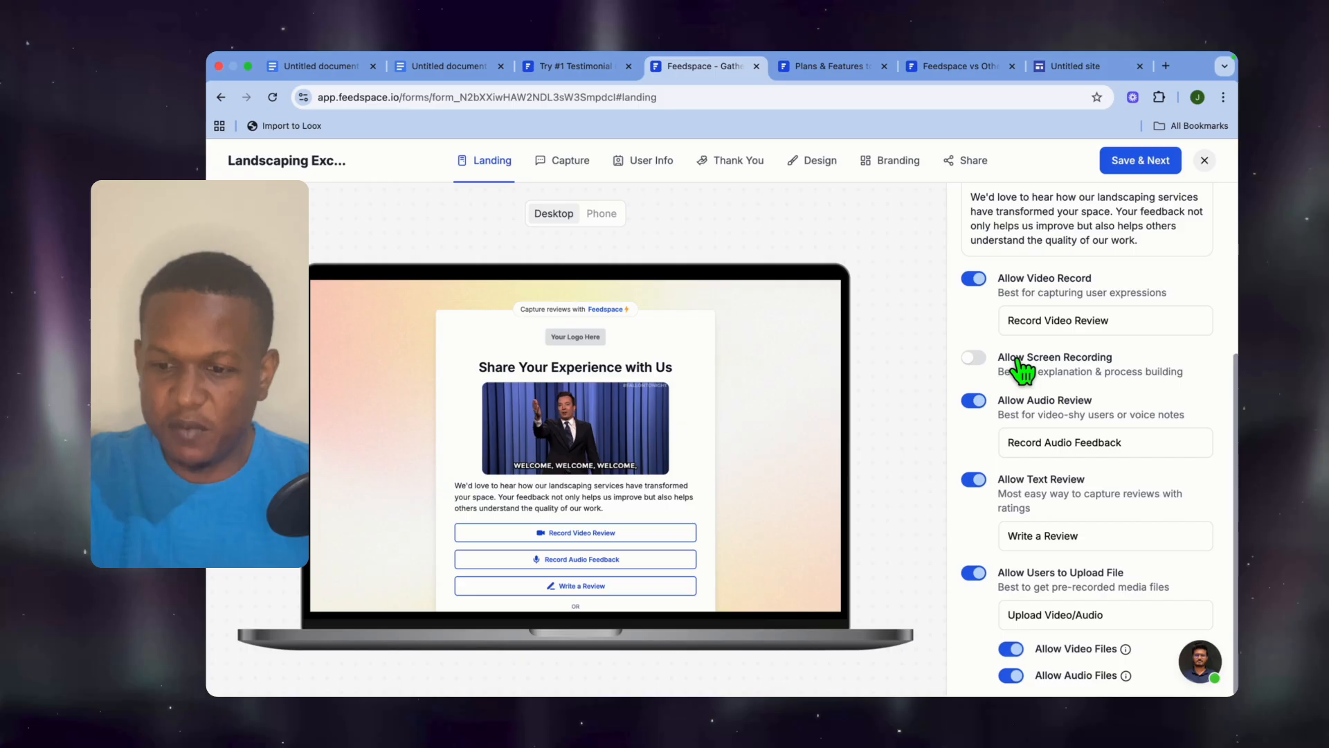
scroll(1017, 361, down, 1)
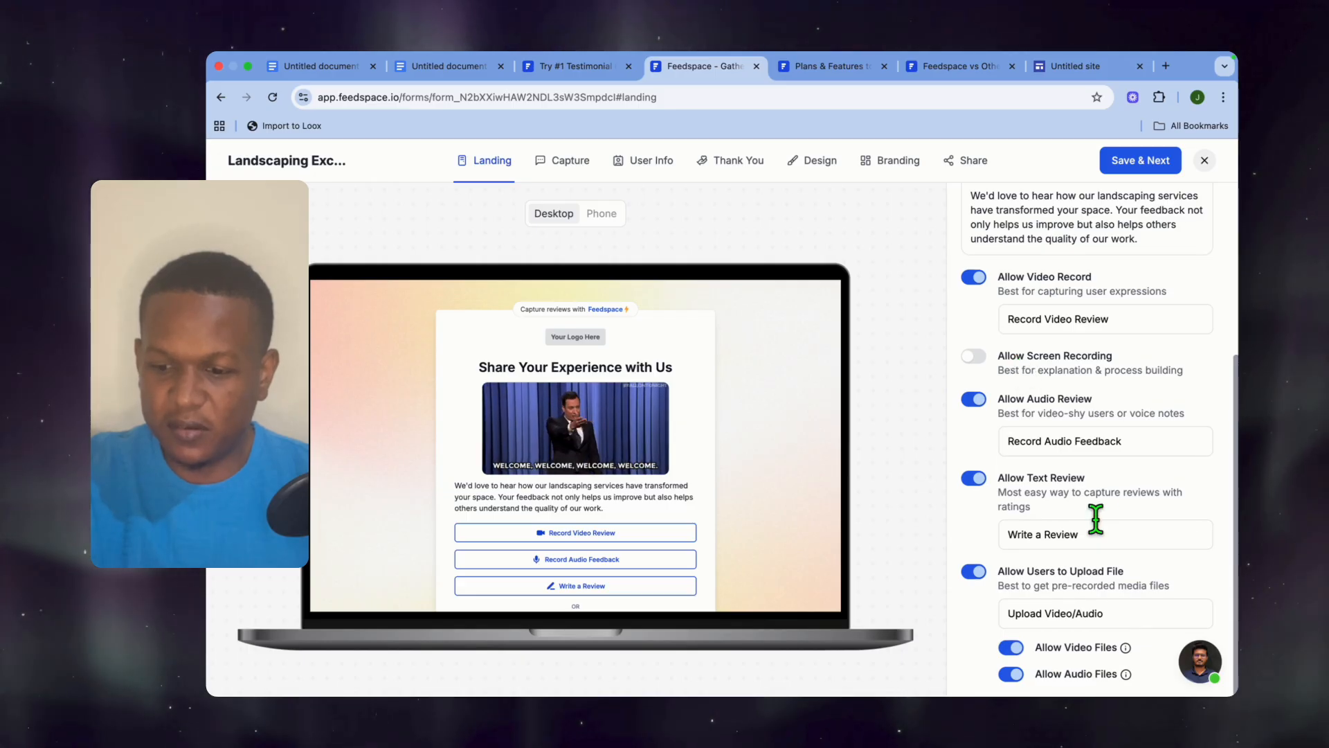
click(1148, 163)
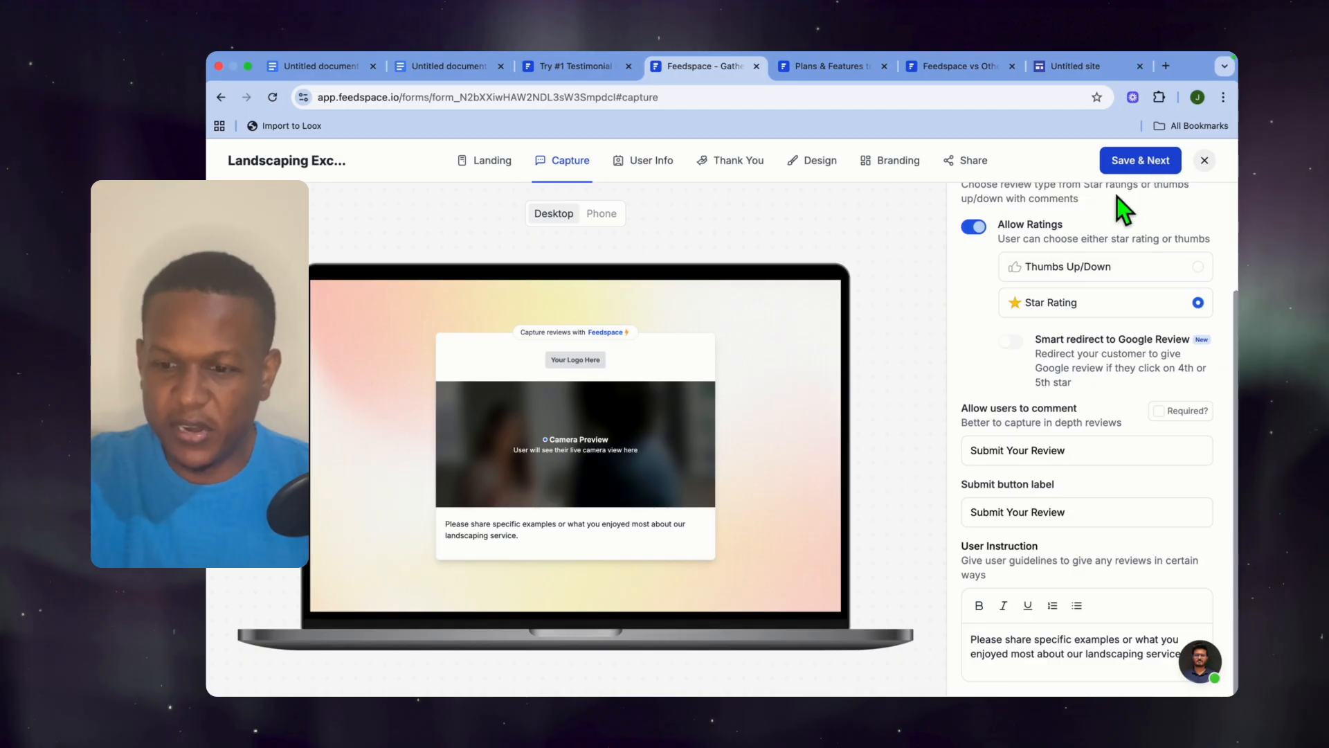
Review the Capture Page's media duration, rating, comment and user instruction settings, and save the Capture stage
scroll(1058, 280, up, 4)
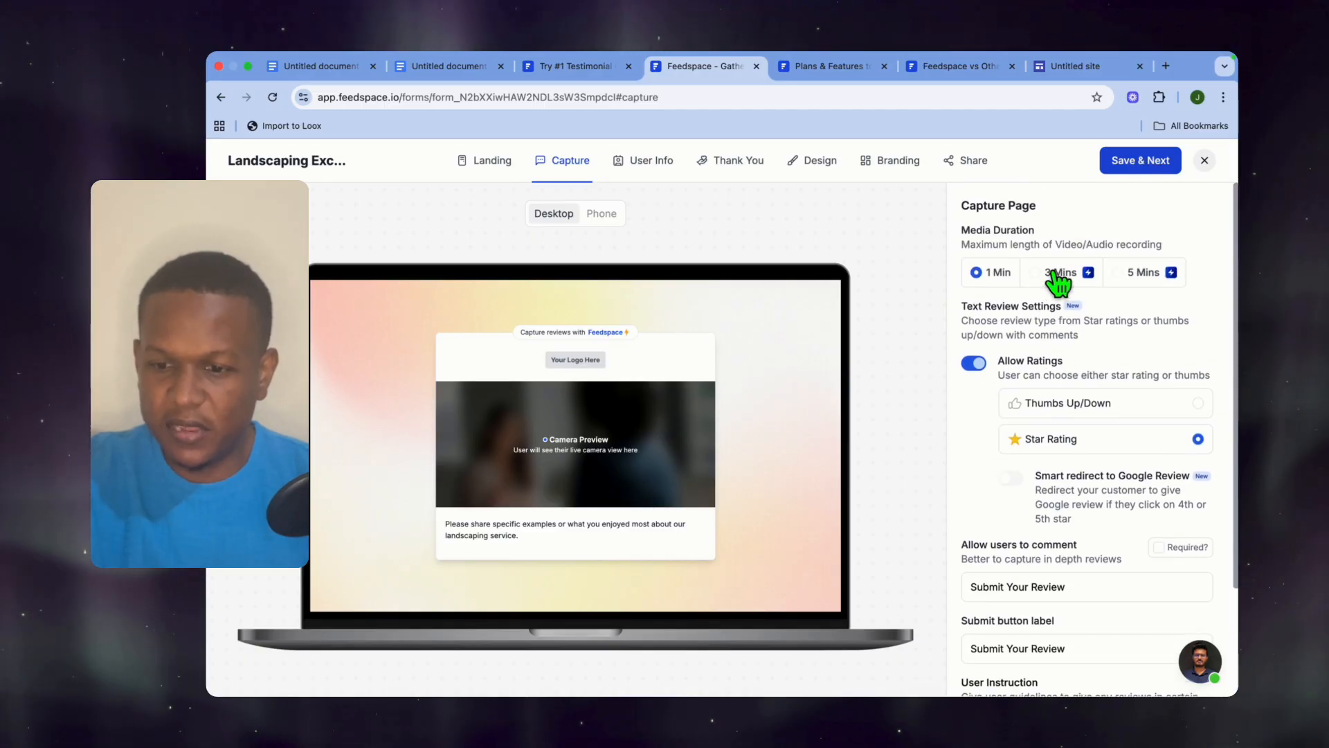
scroll(1057, 280, down, 1)
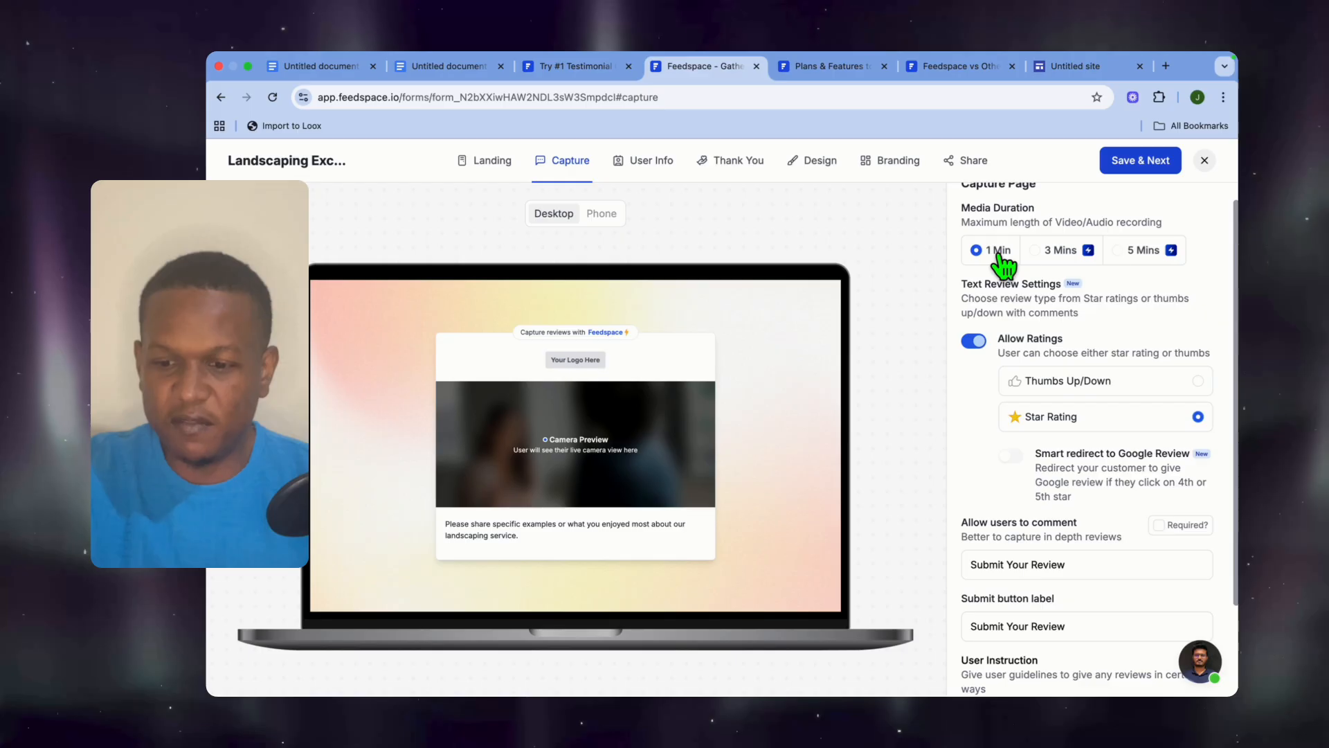
scroll(1038, 363, down, 3)
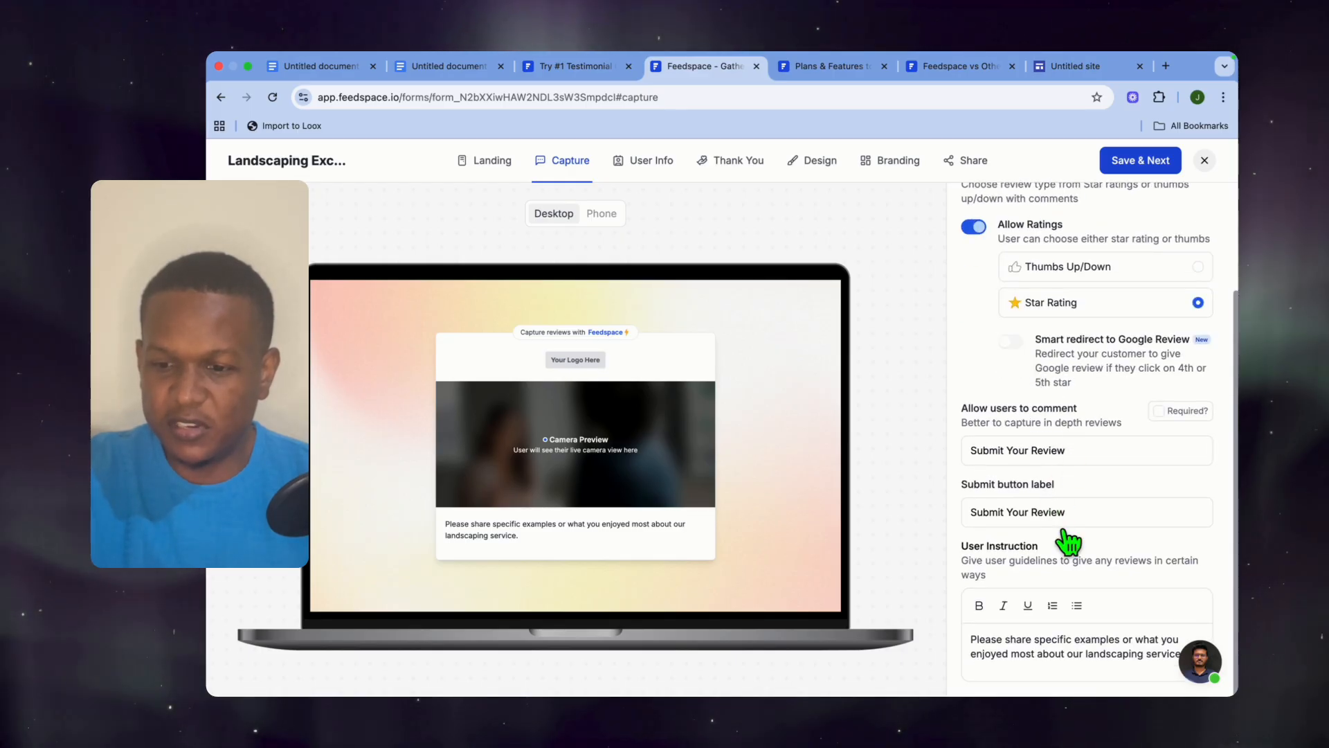
scroll(1070, 542, up, 3)
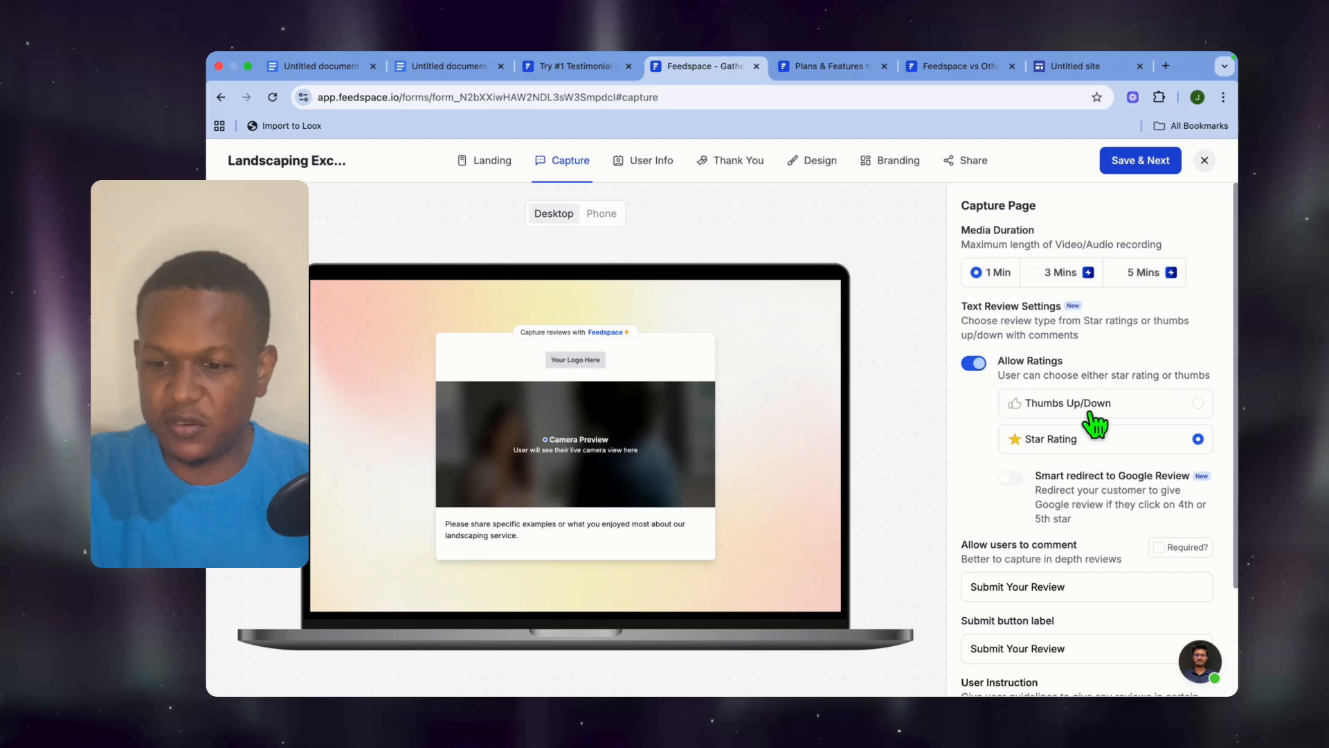
click(1145, 169)
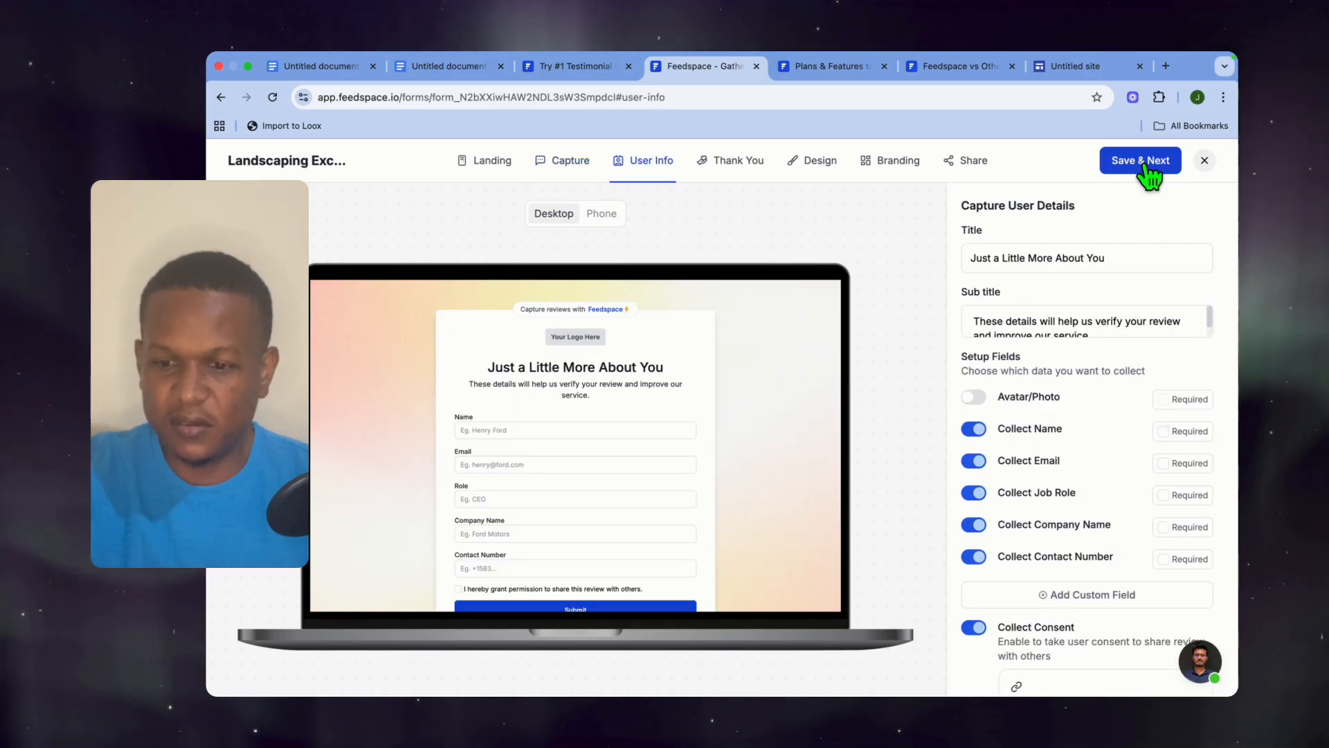
Review which user details and consent the form collects, and save the User Info stage
scroll(1115, 472, down, 3)
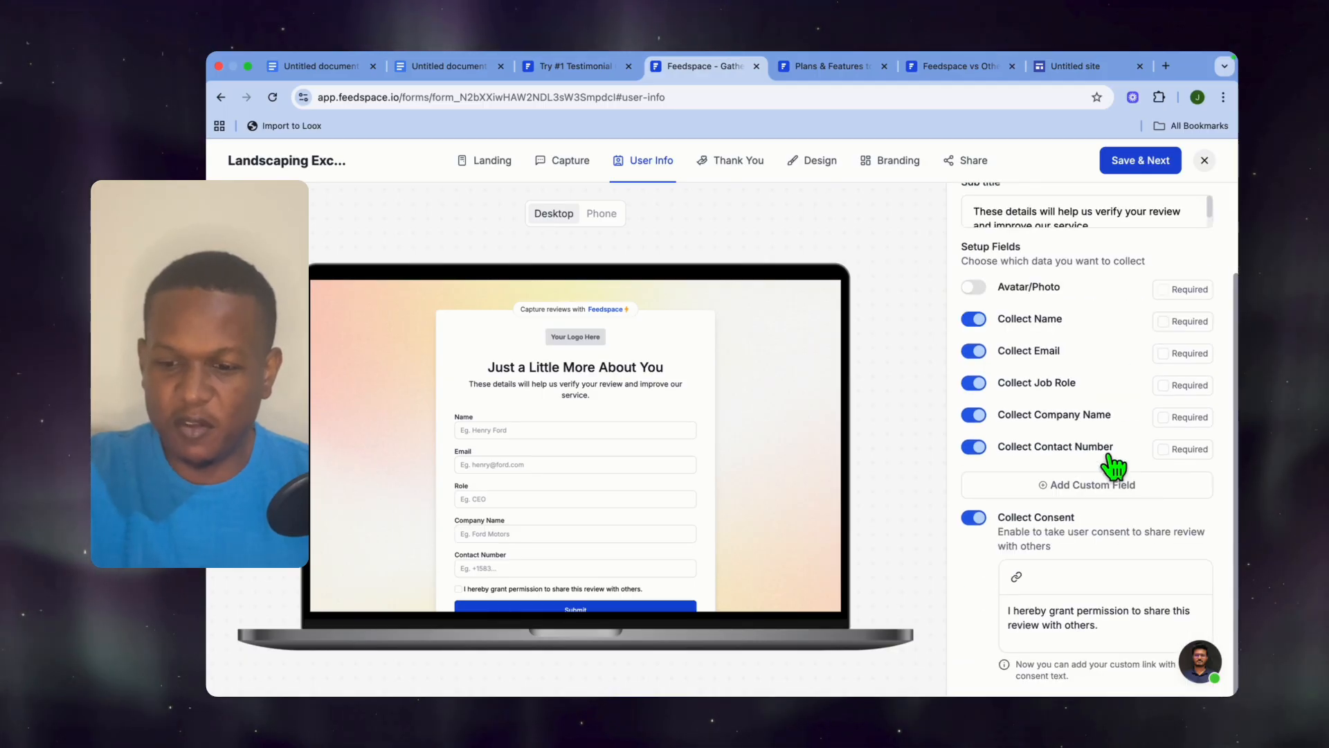
scroll(1099, 528, up, 1)
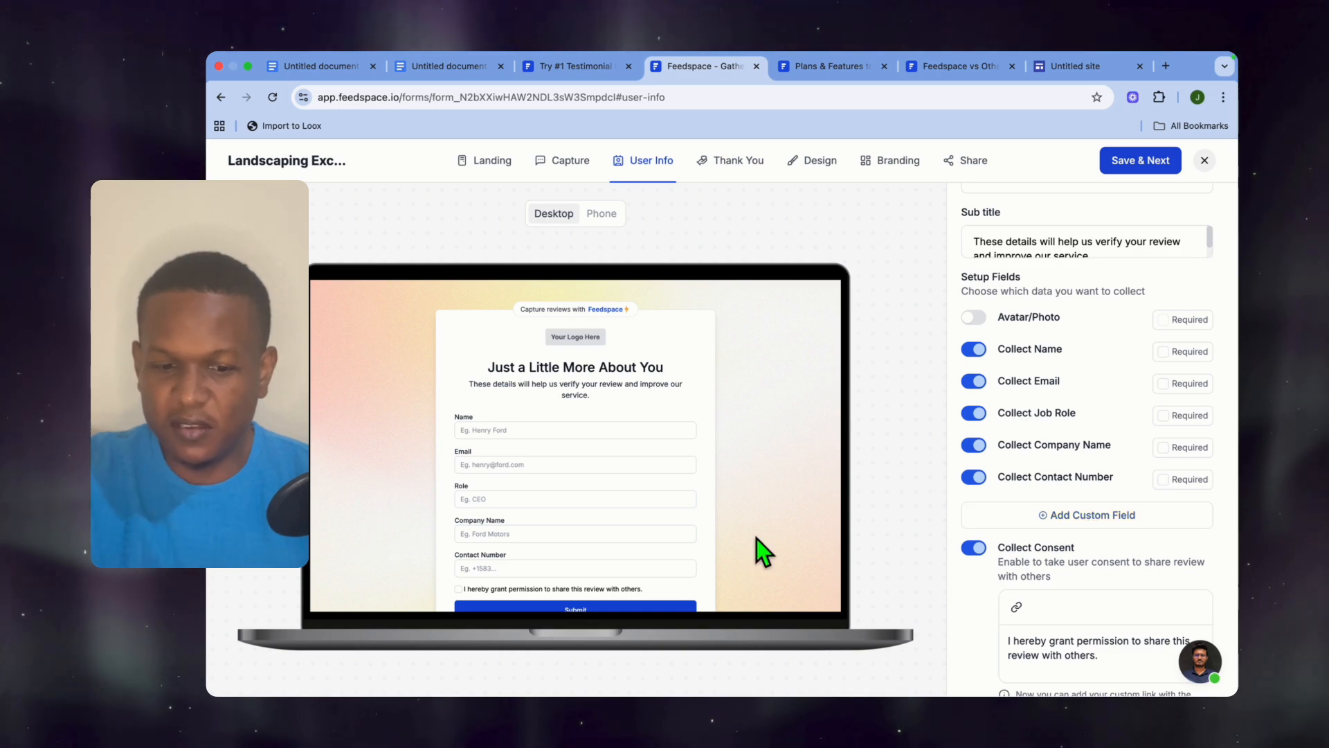
scroll(758, 539, down, 3)
scroll(725, 363, up, 3)
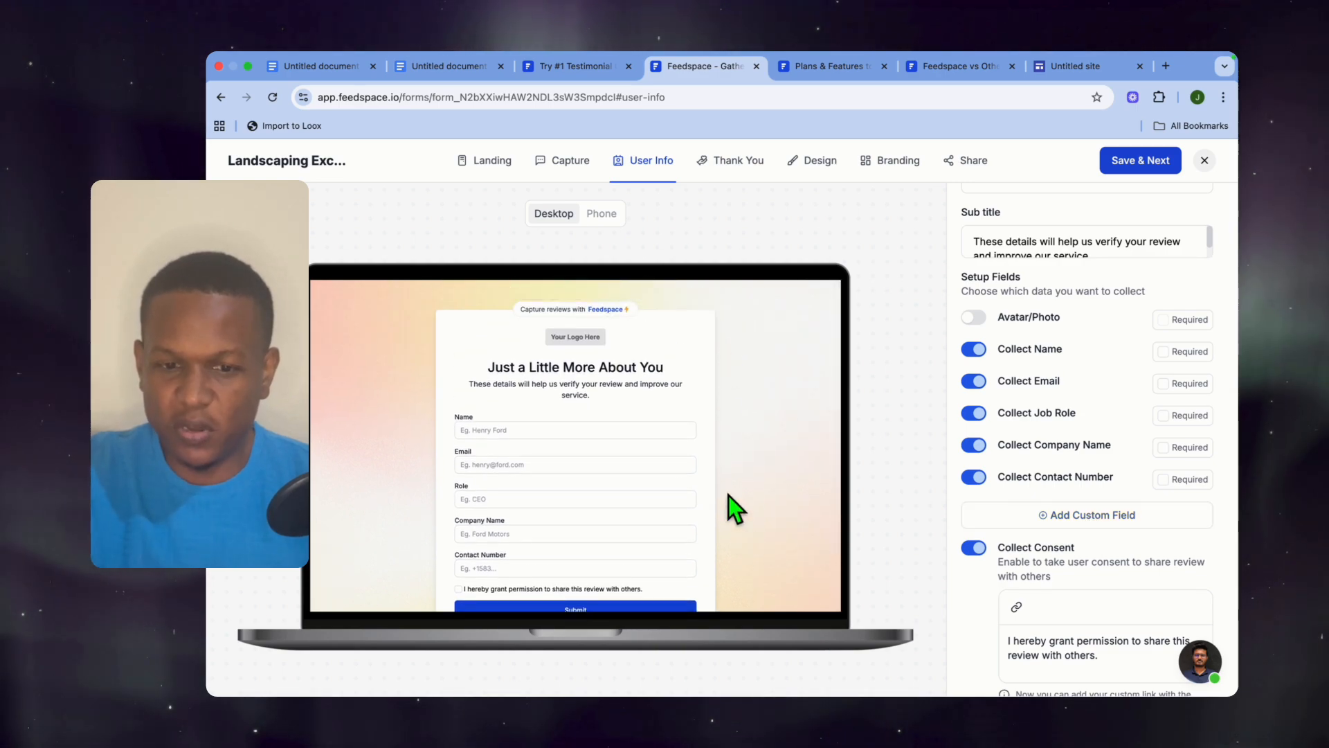
click(1166, 161)
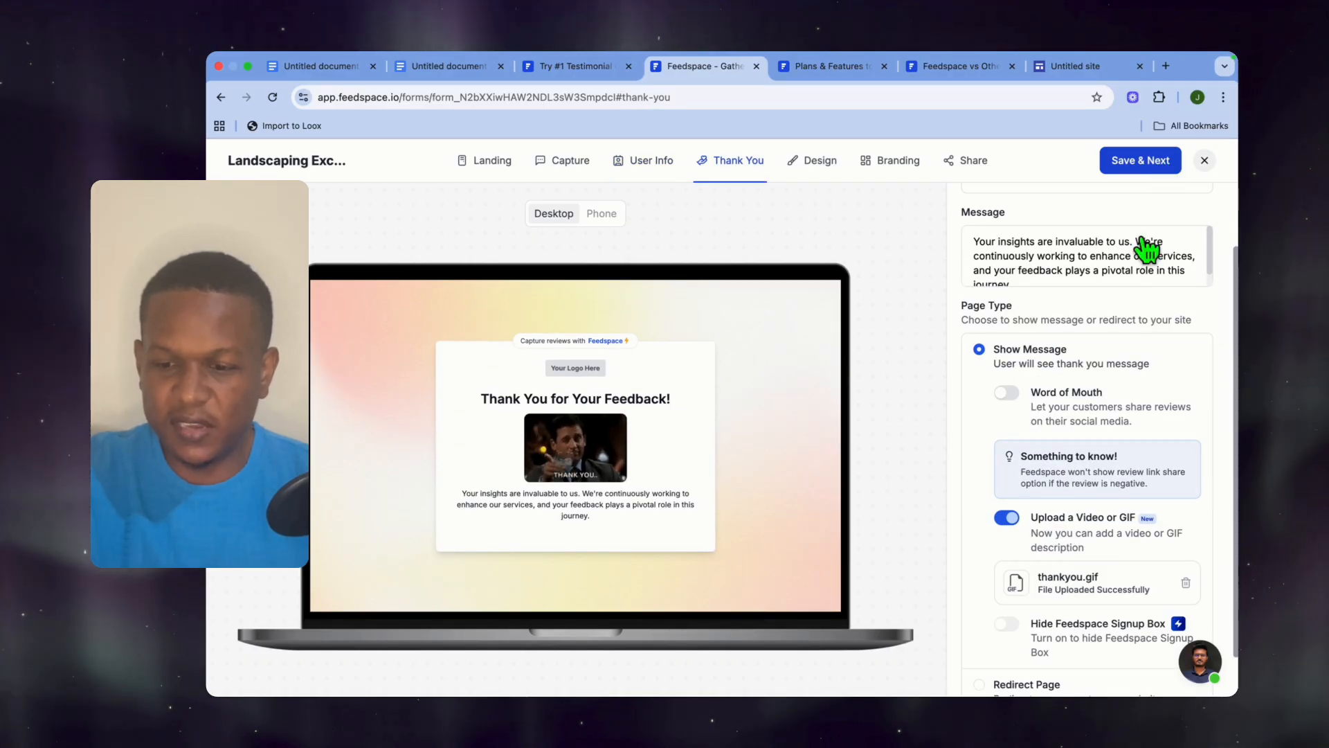
Enable Word of Mouth sharing under Show Message on the Thank You Page and save the stage
scroll(1129, 367, up, 2)
scroll(1123, 342, down, 1)
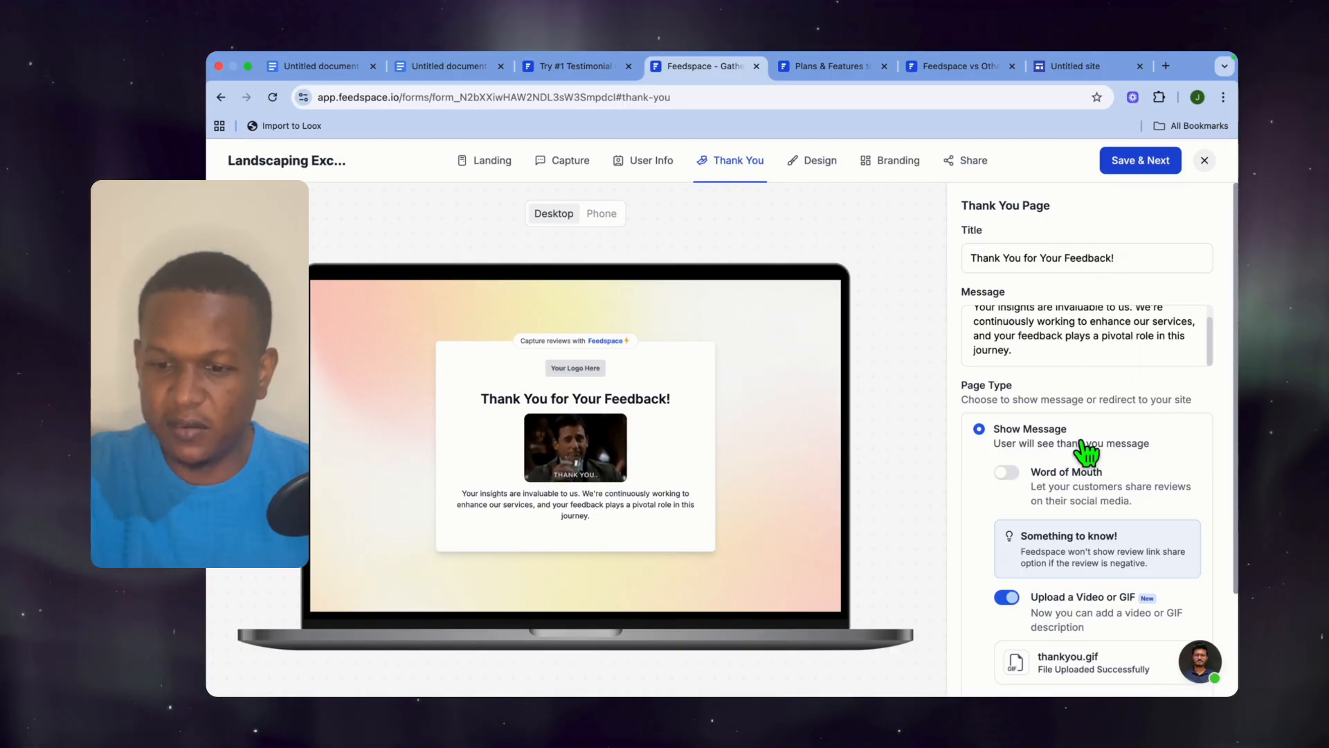
scroll(1086, 451, down, 3)
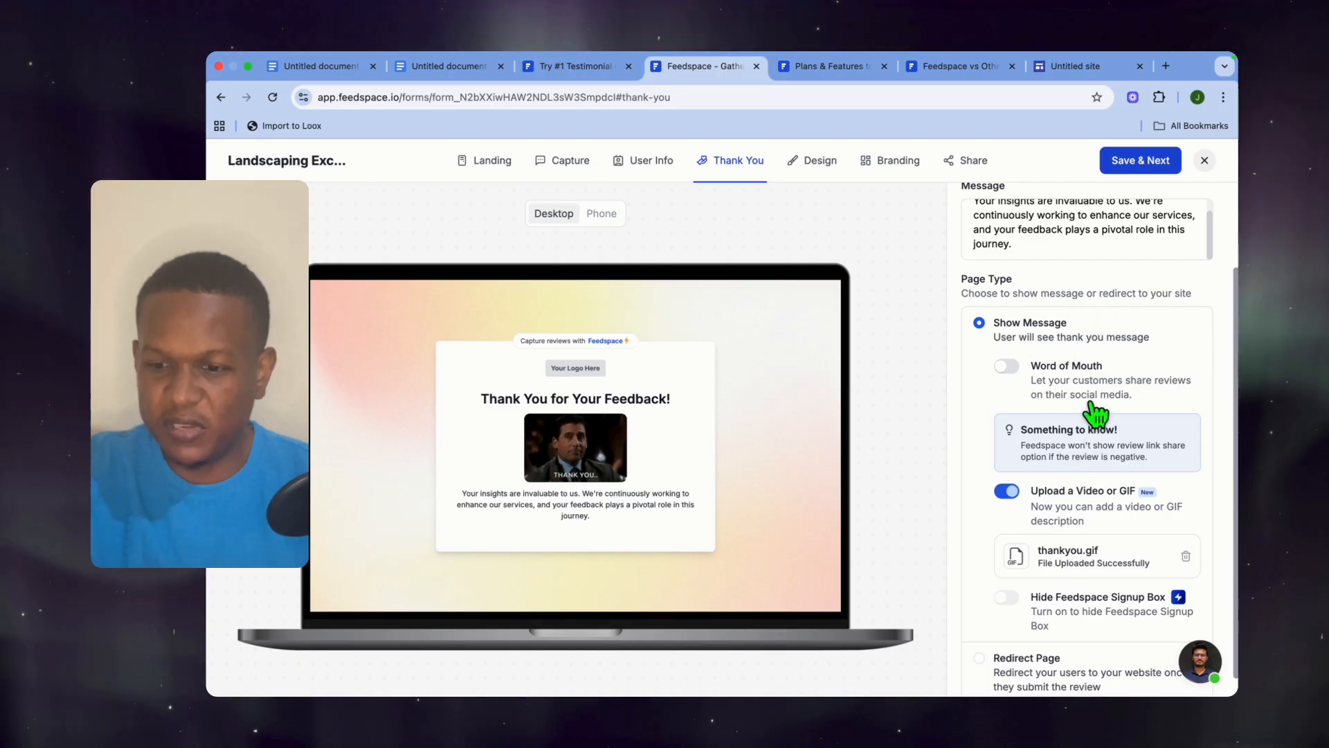
click(1008, 368)
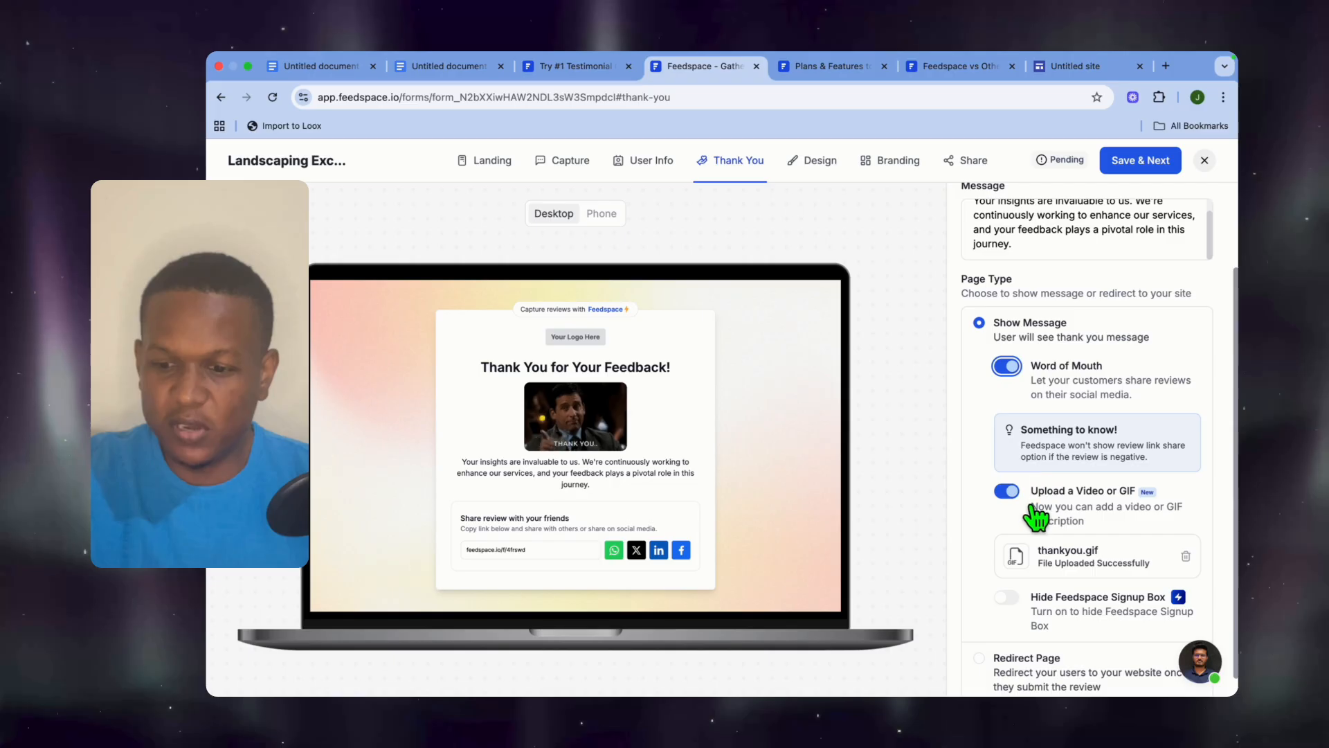
scroll(1039, 529, down, 1)
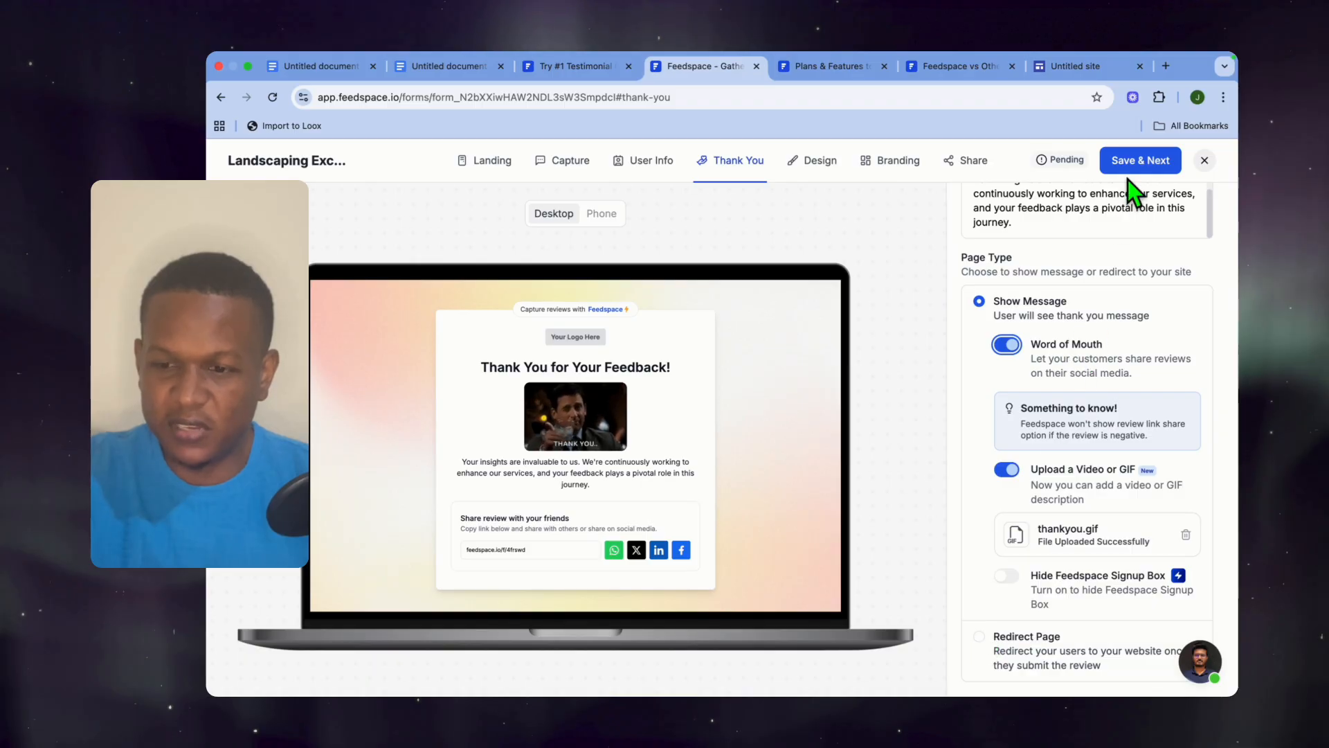
click(1141, 156)
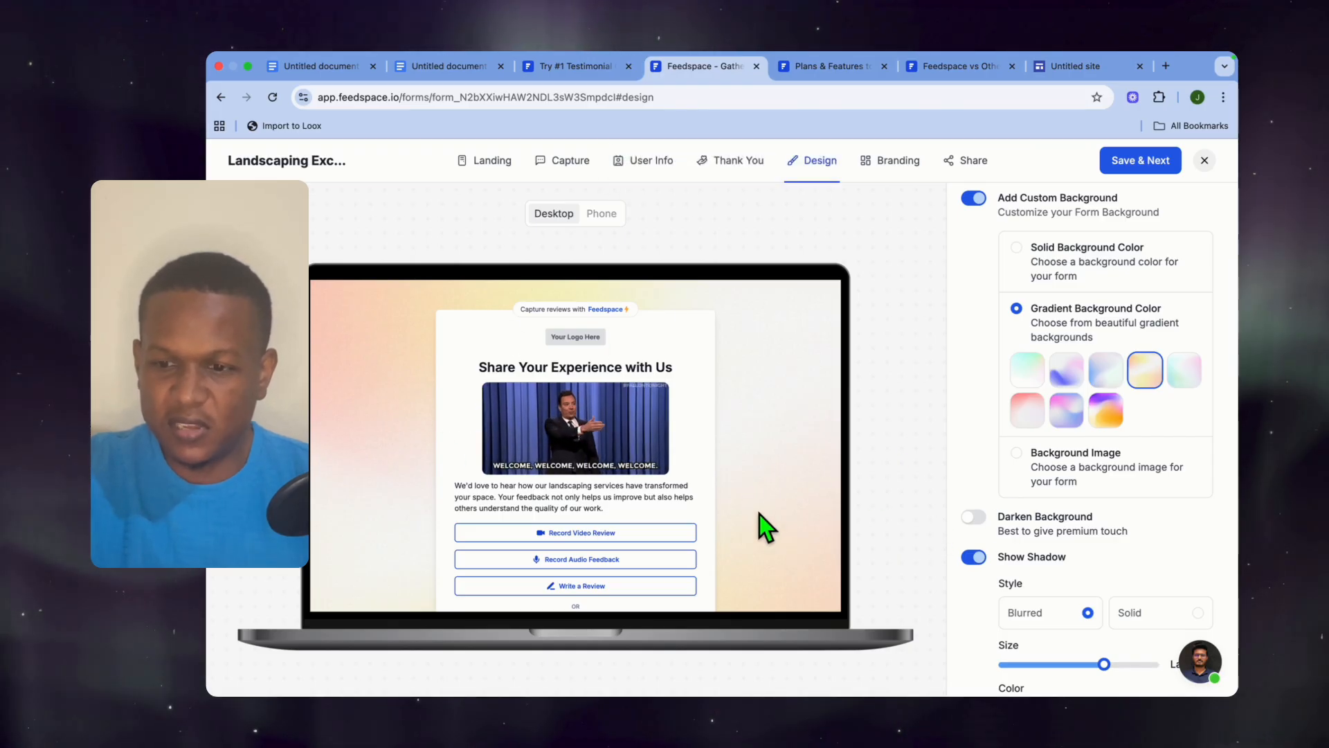
Try the light green and the pink-blue gradients as the form background, ending on the mint-to-pink gradient
click(1029, 378)
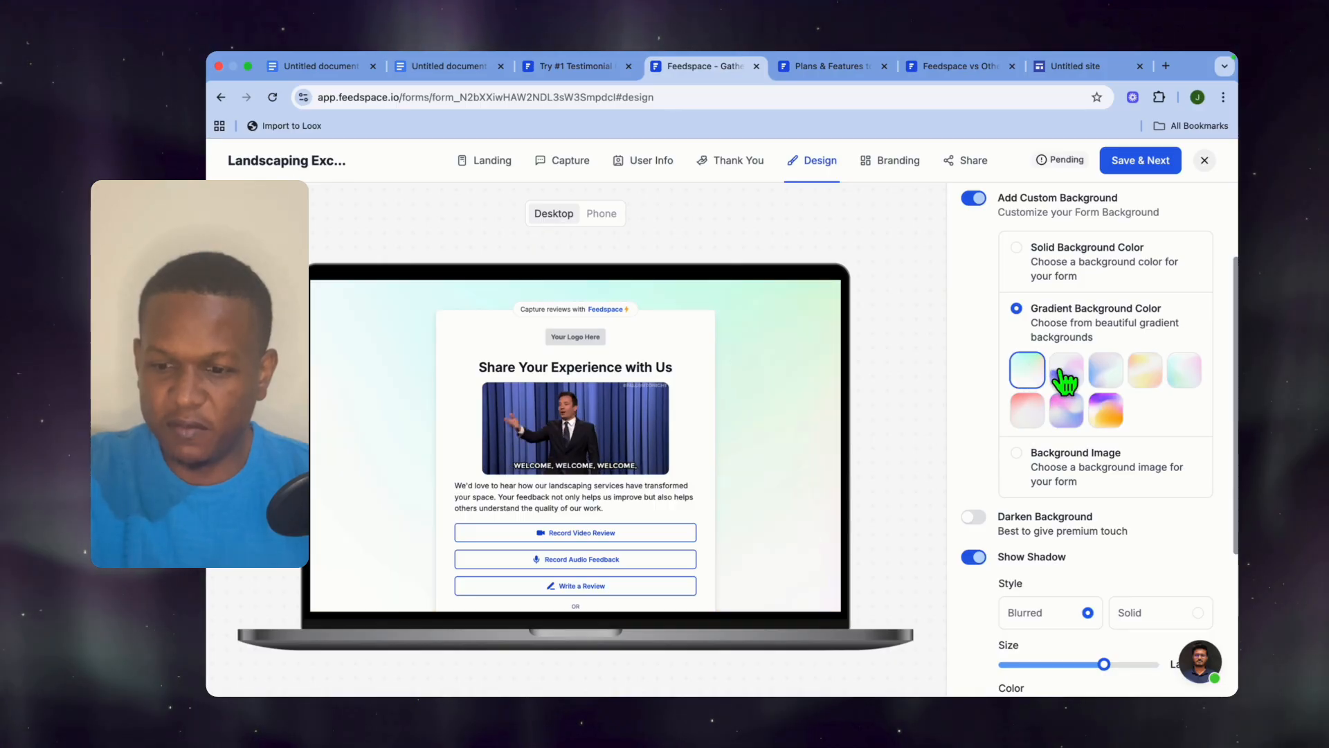
click(1066, 410)
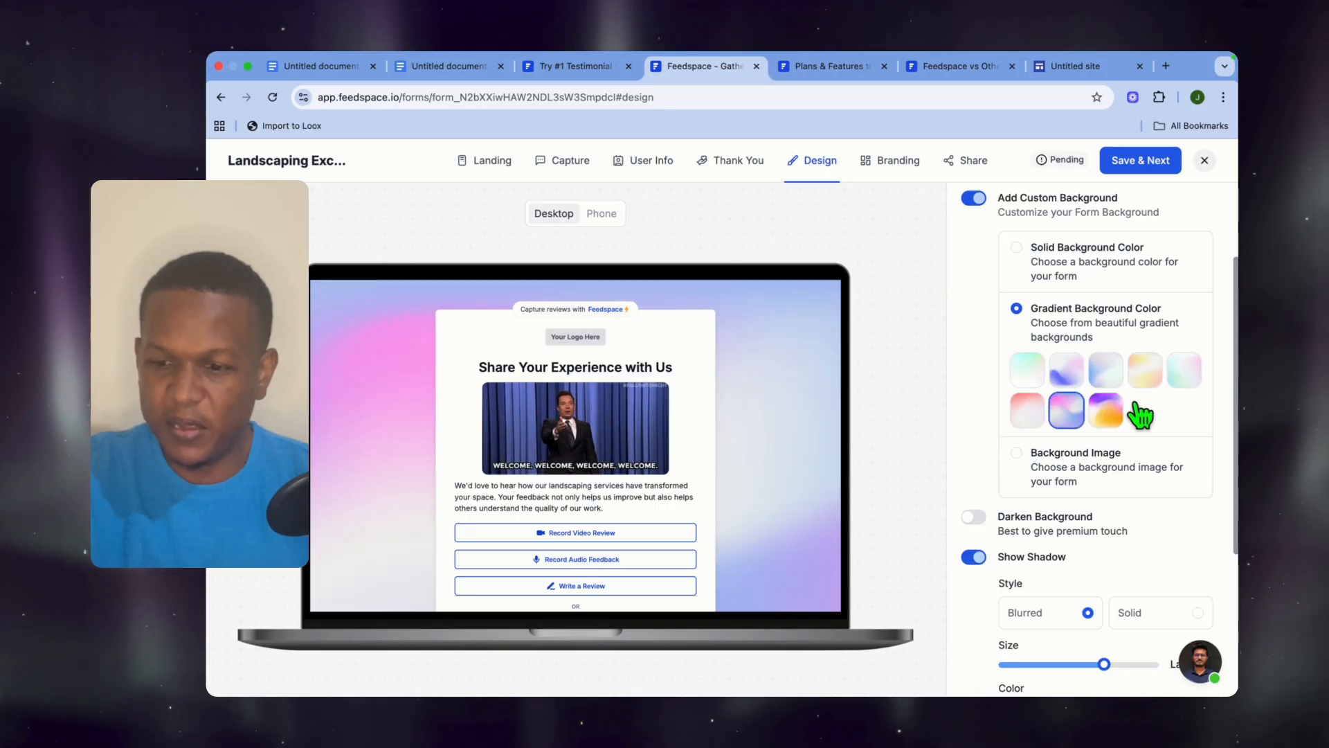
click(1179, 380)
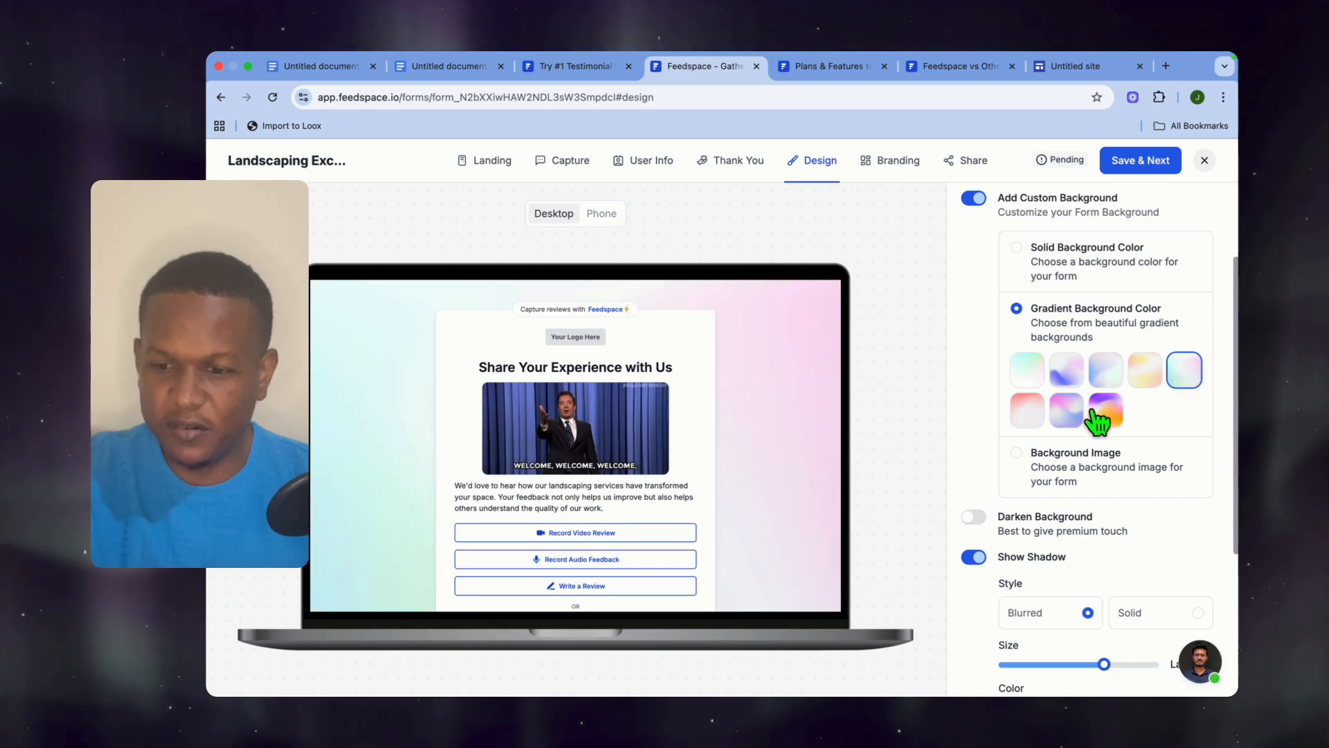
Try Darken Background on the form, switch it off again, and save the Design stage
scroll(1004, 452, down, 2)
click(974, 397)
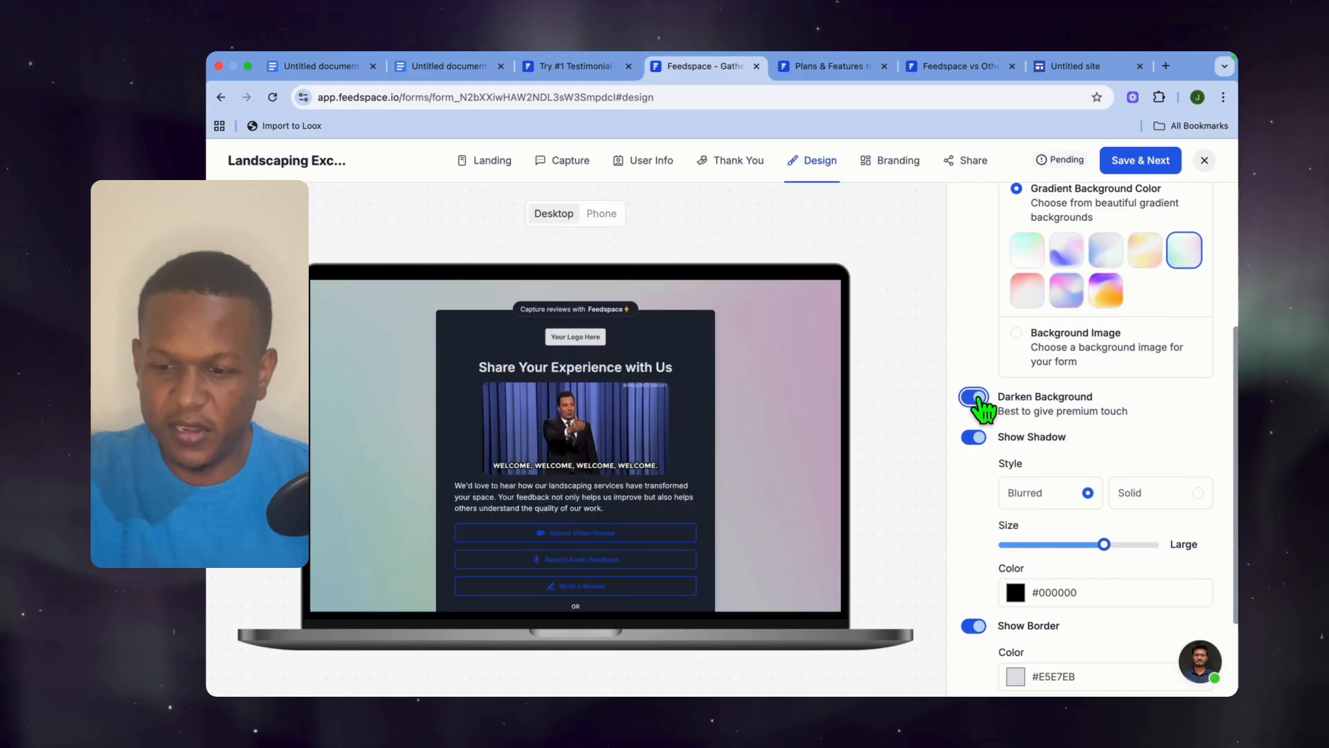
click(974, 398)
scroll(1010, 443, up, 4)
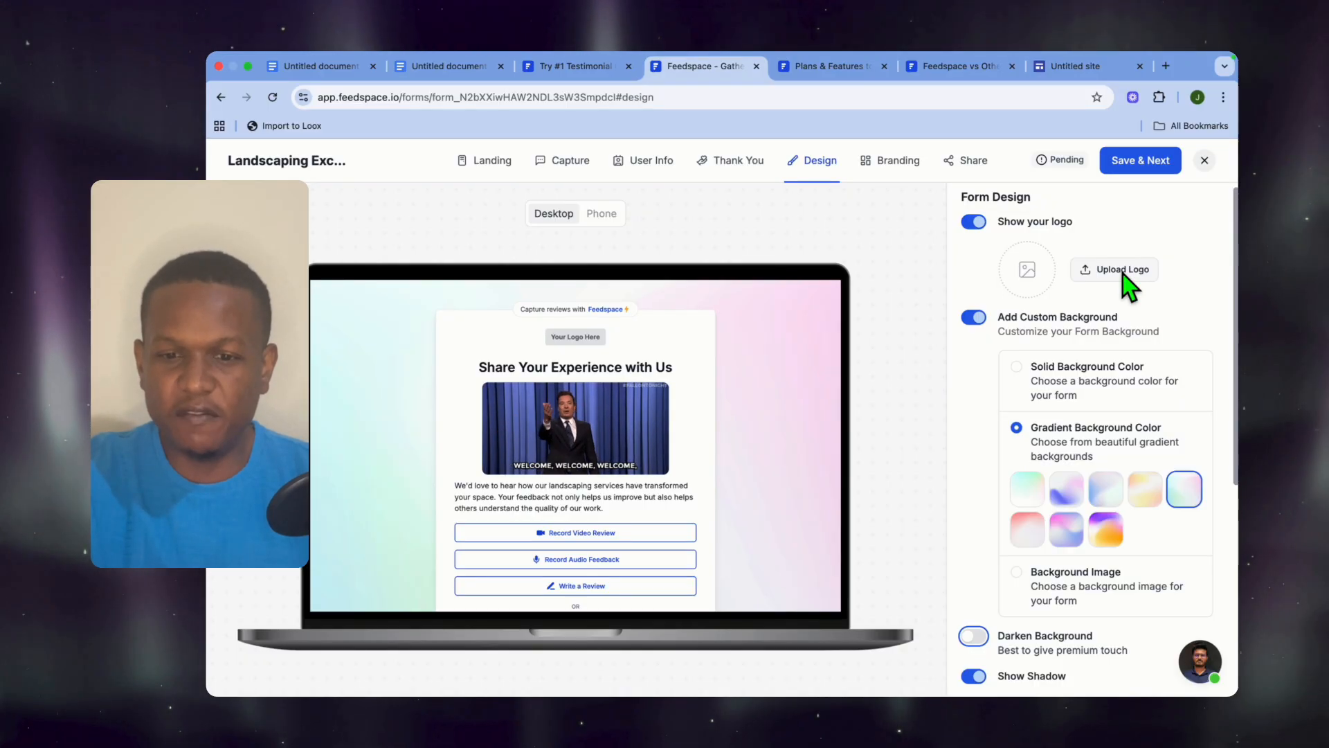
click(1156, 165)
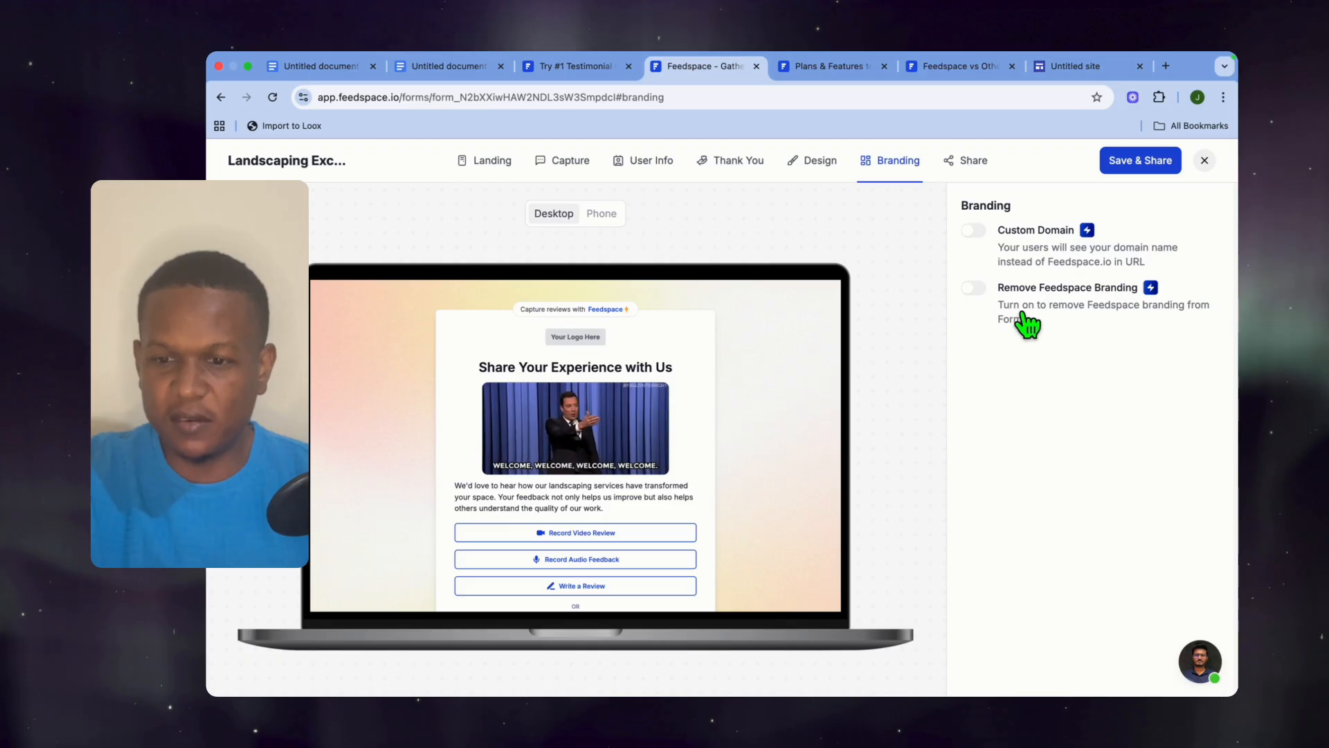
Save the form from the Branding stage and look through its sharing options, from QR code and website embeds to the email template
click(1158, 166)
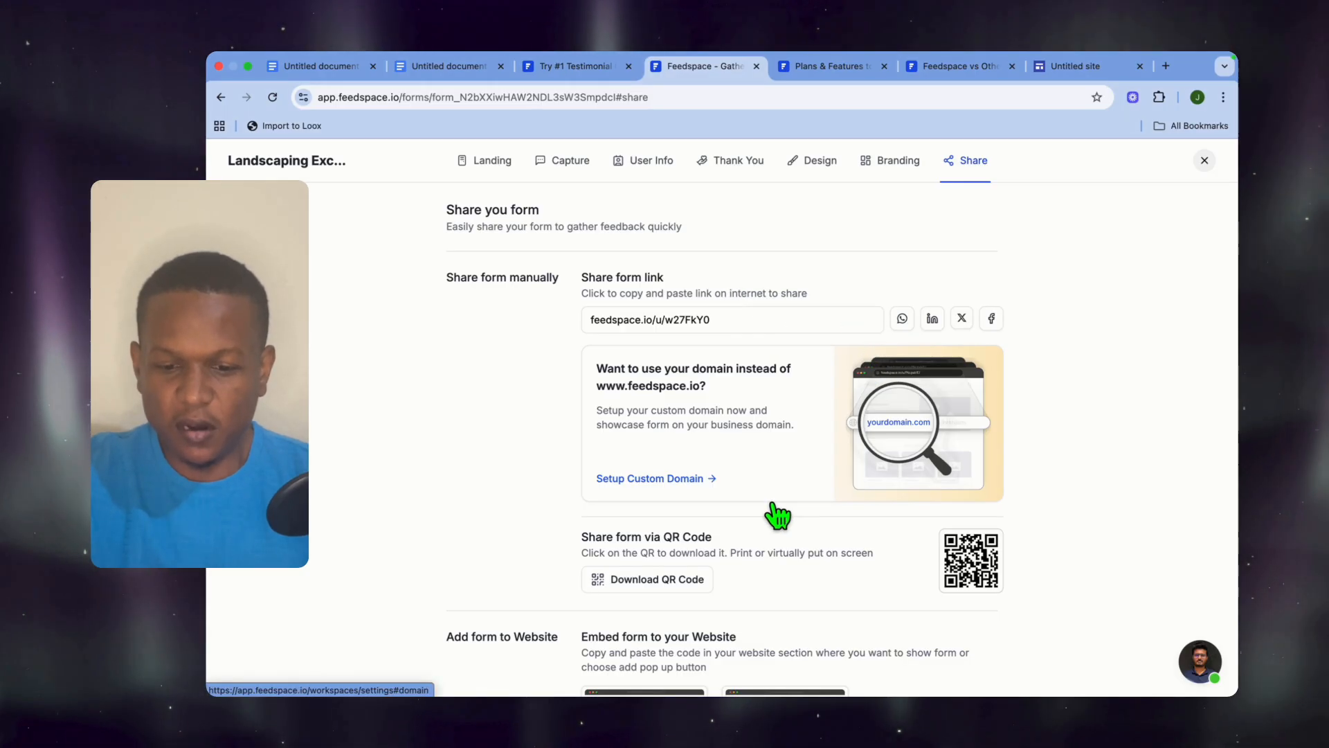
scroll(778, 511, down, 5)
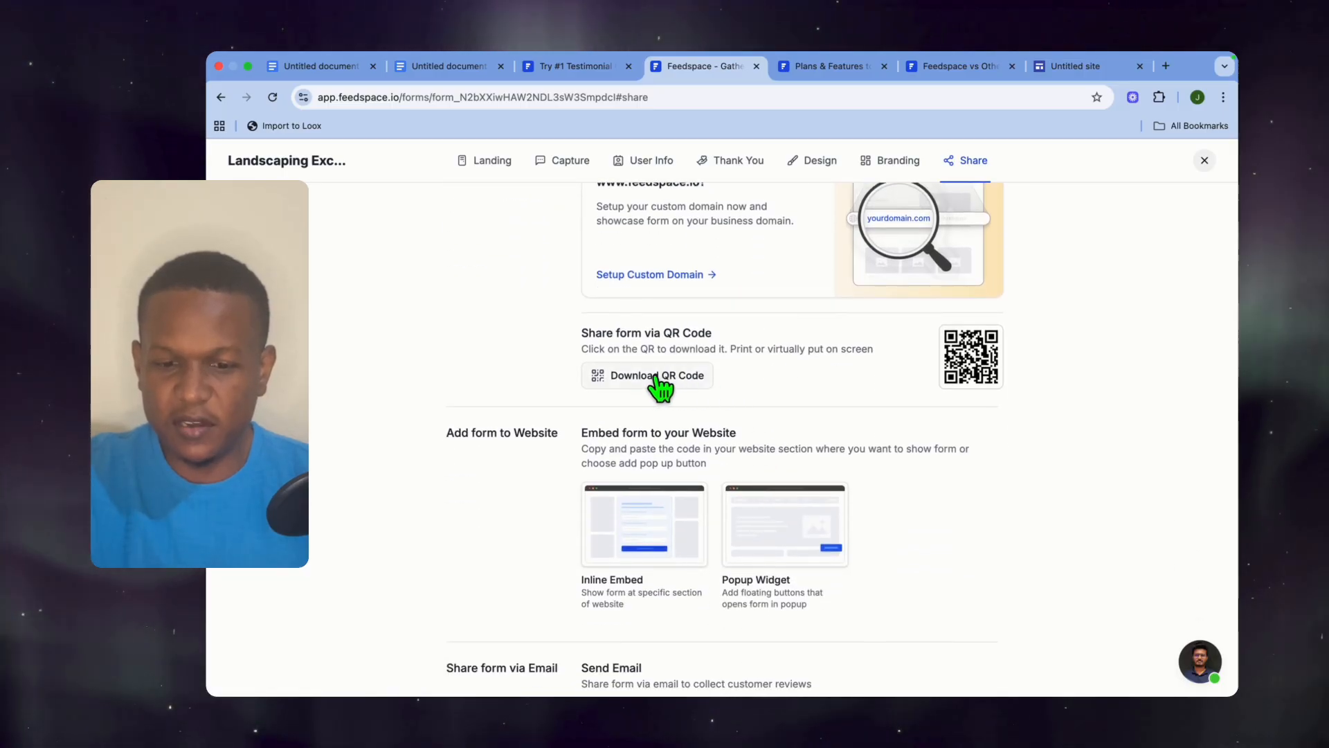
scroll(659, 385, down, 3)
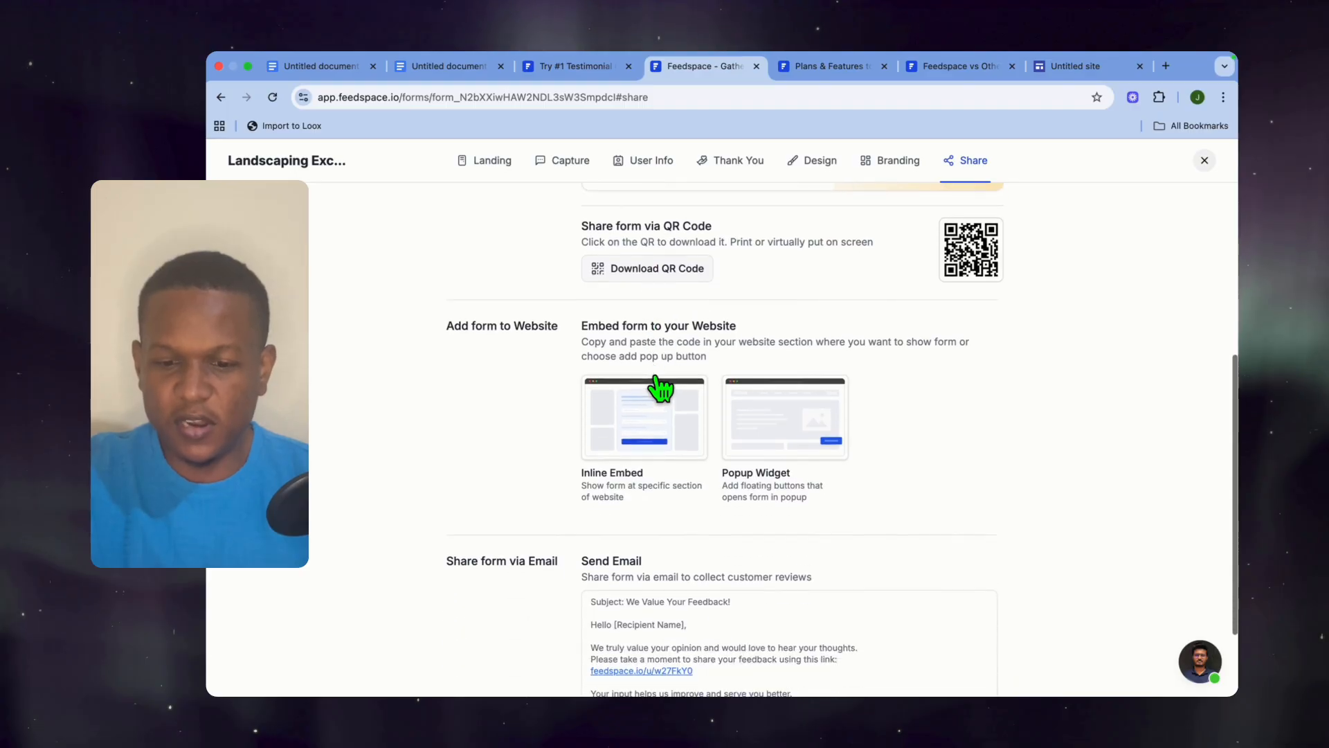
scroll(659, 385, down, 2)
scroll(661, 388, down, 1)
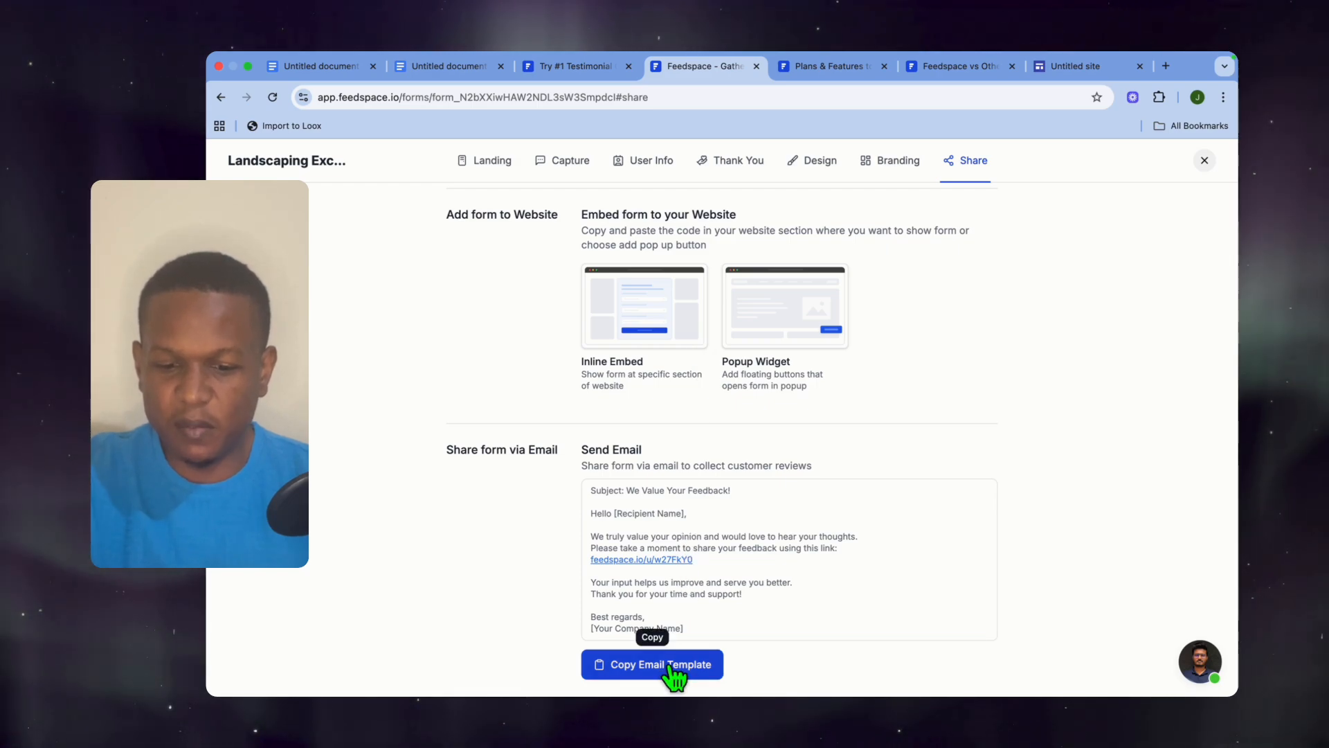
Choose Inline Embed for adding the form to a website and copy its HTML/WordPress embed code
scroll(682, 538, up, 3)
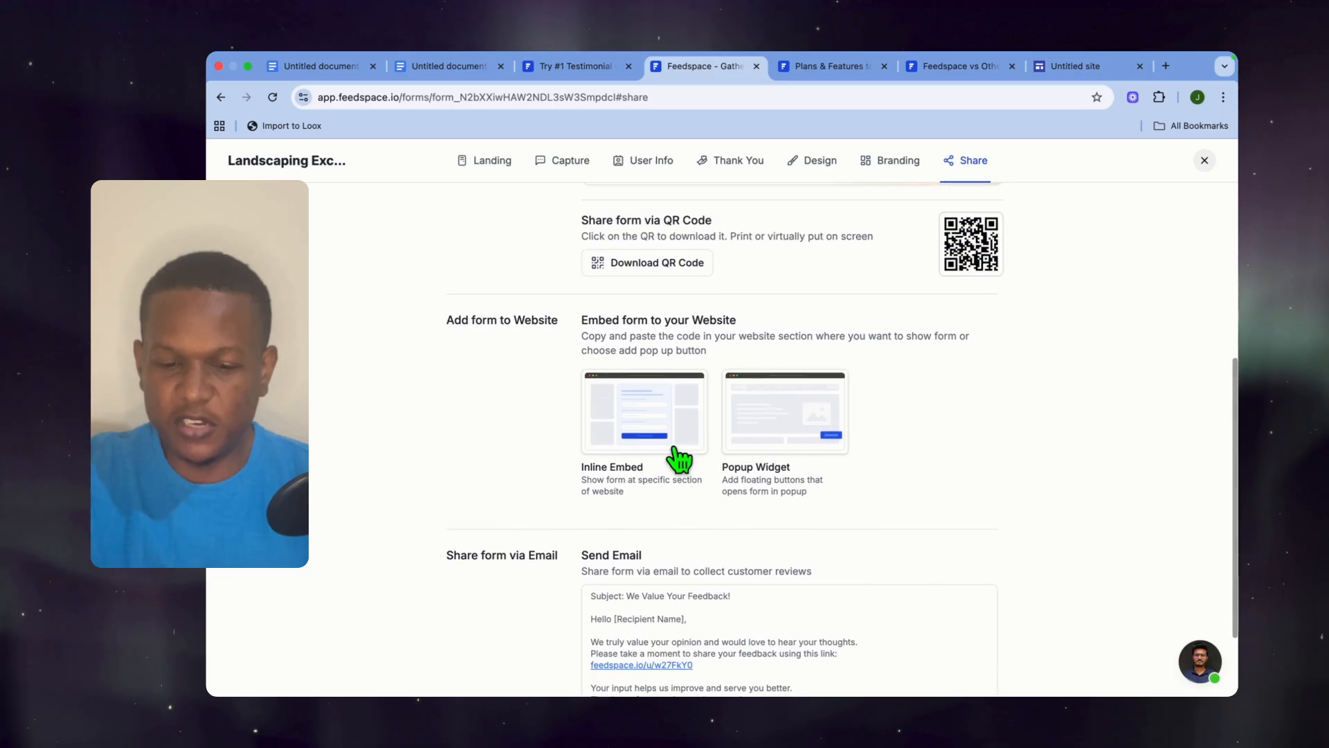
click(647, 421)
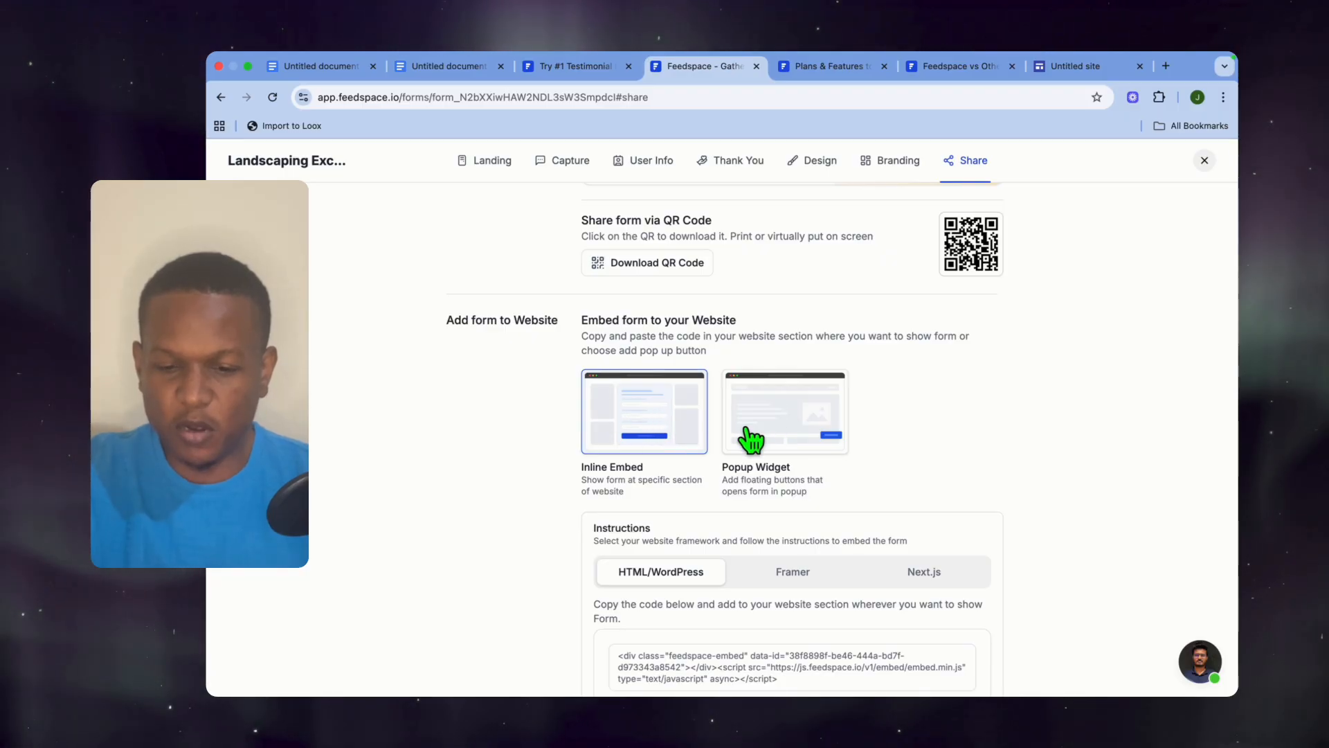
scroll(751, 439, down, 4)
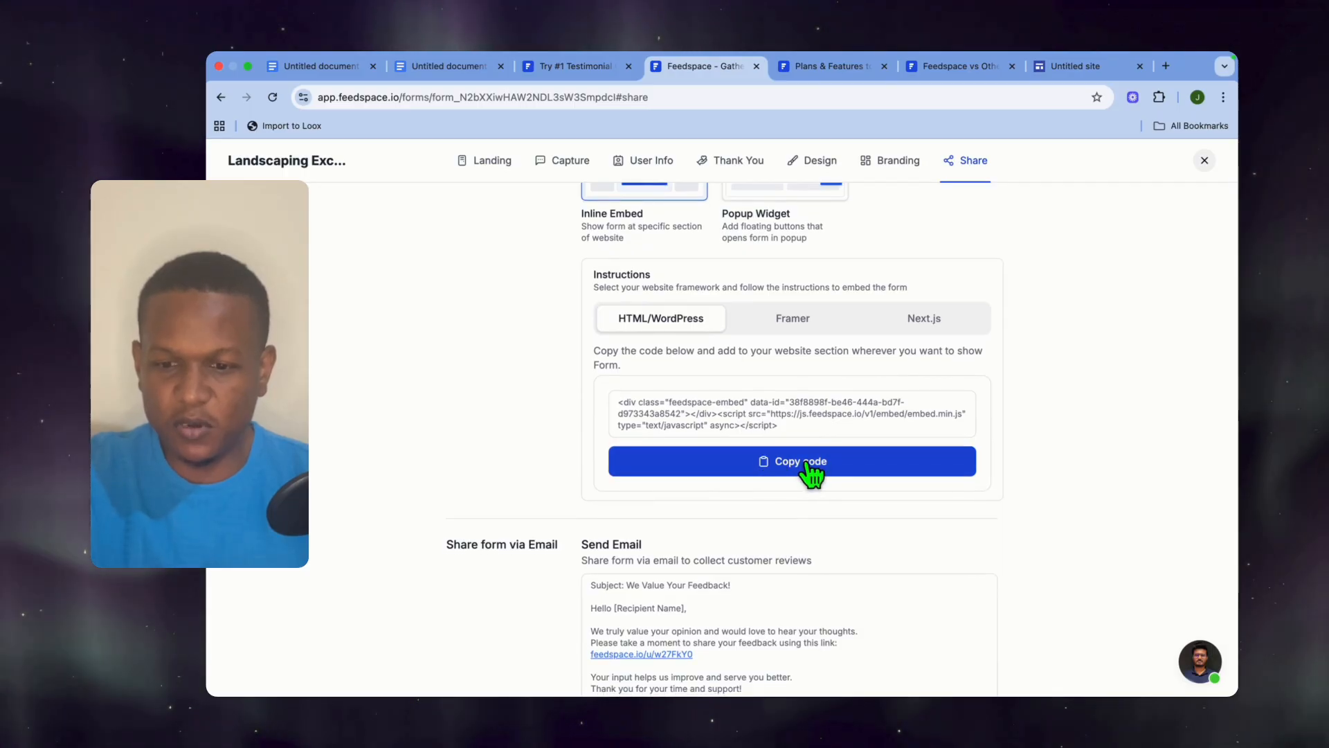
Switch to the untitled Google Sites page and insert the copied Feedspace form code as a web embed below the header
click(1071, 66)
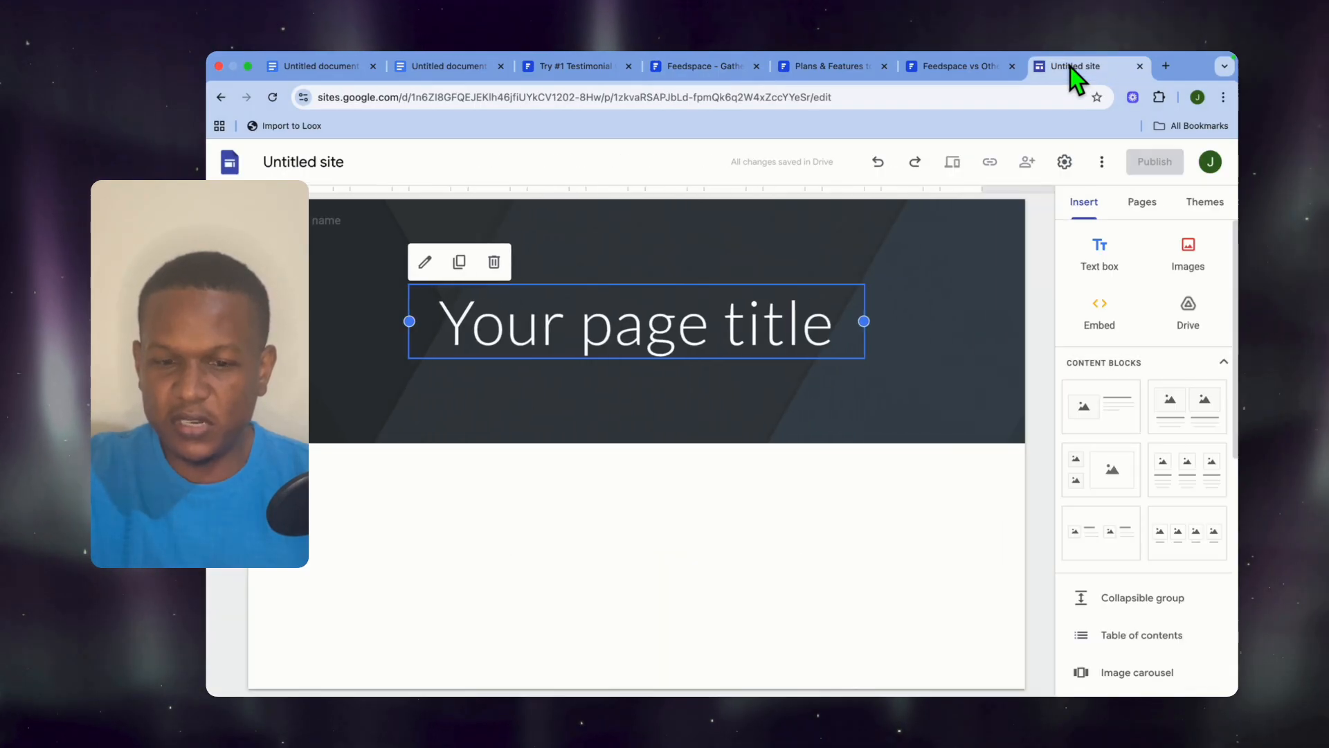
click(670, 508)
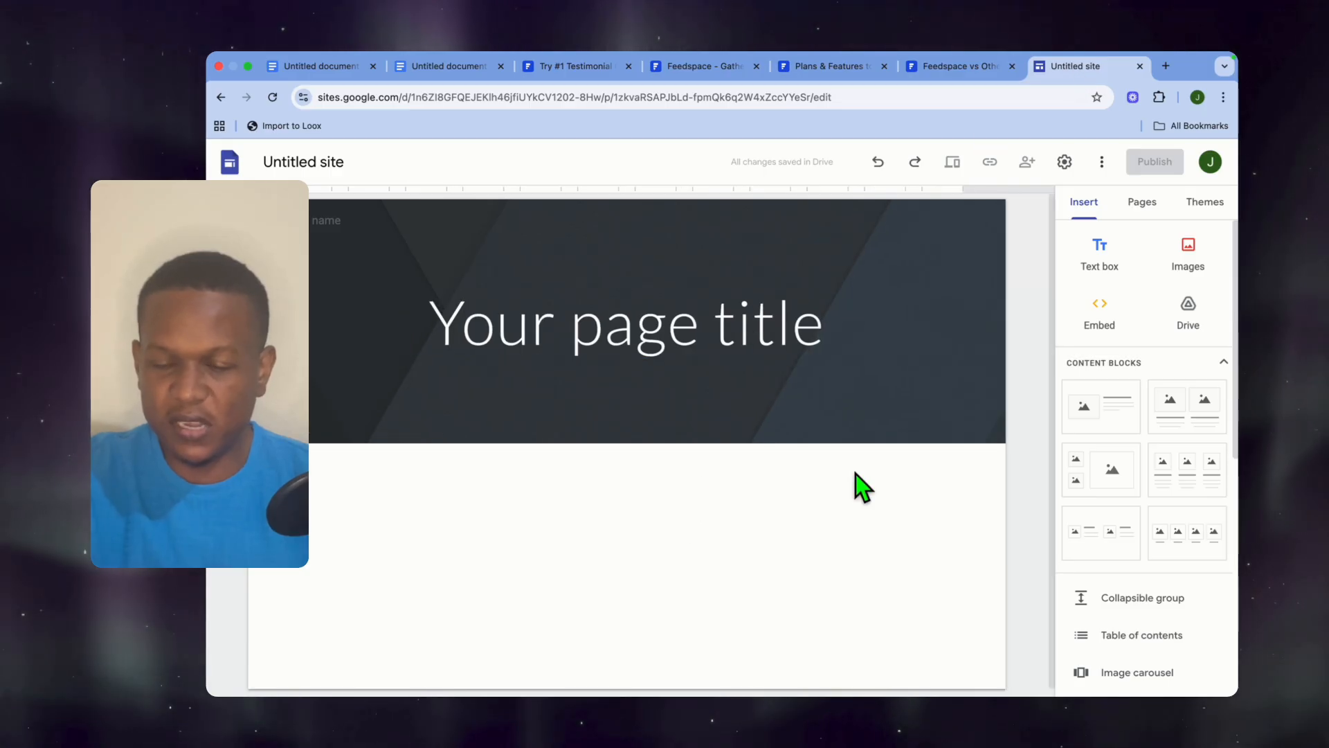
click(1105, 310)
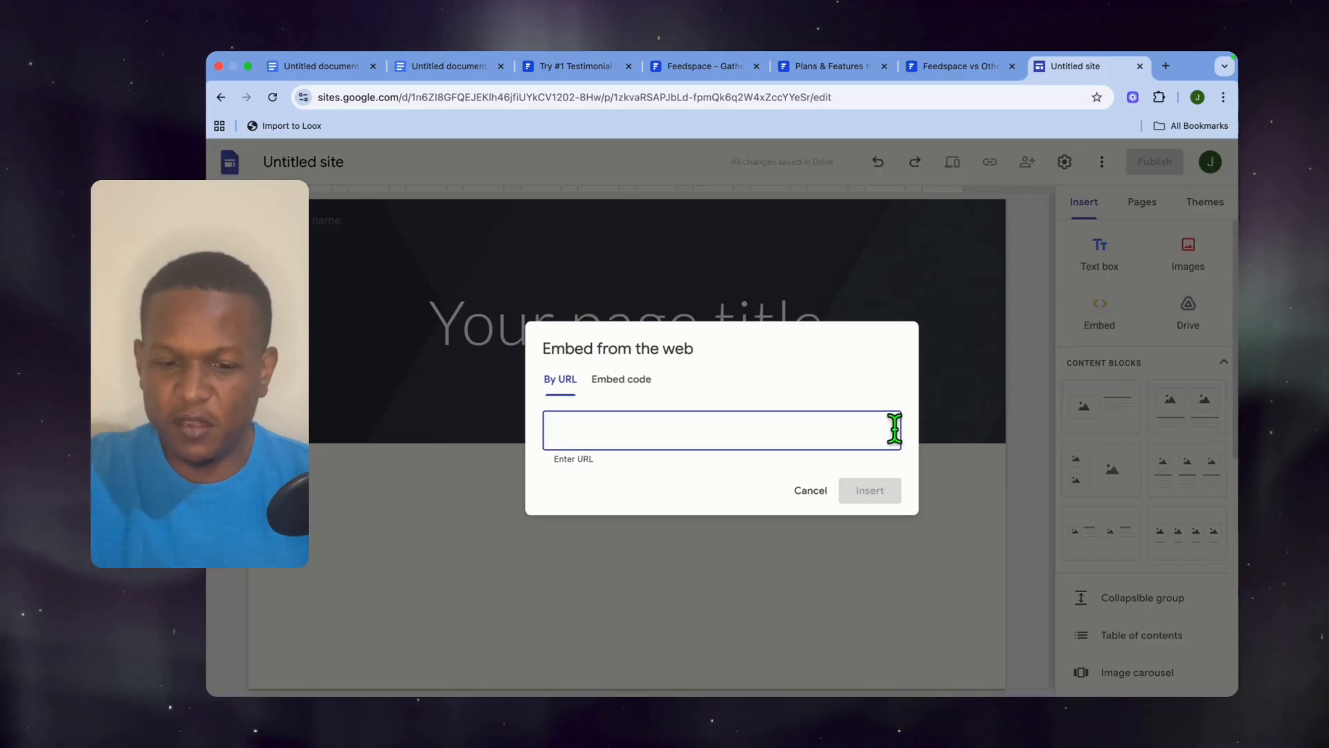
click(625, 381)
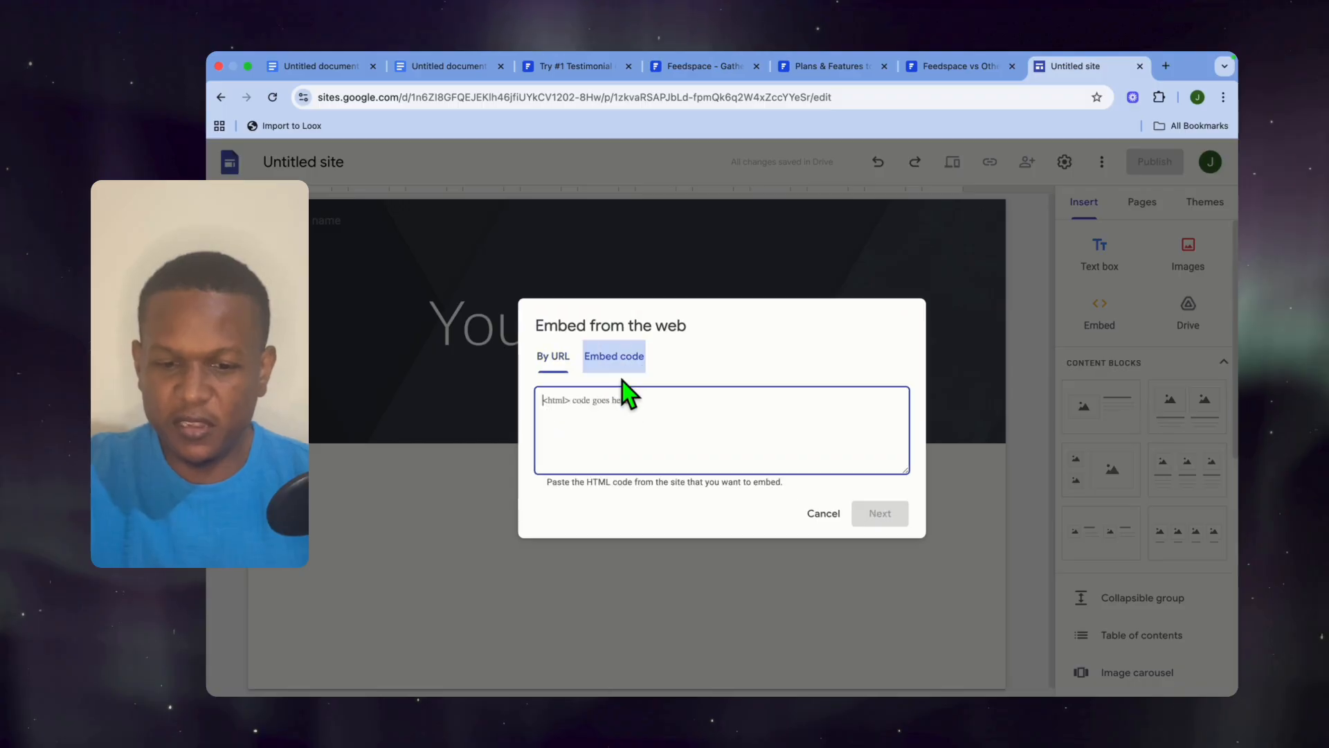
right_click(641, 412)
click(668, 516)
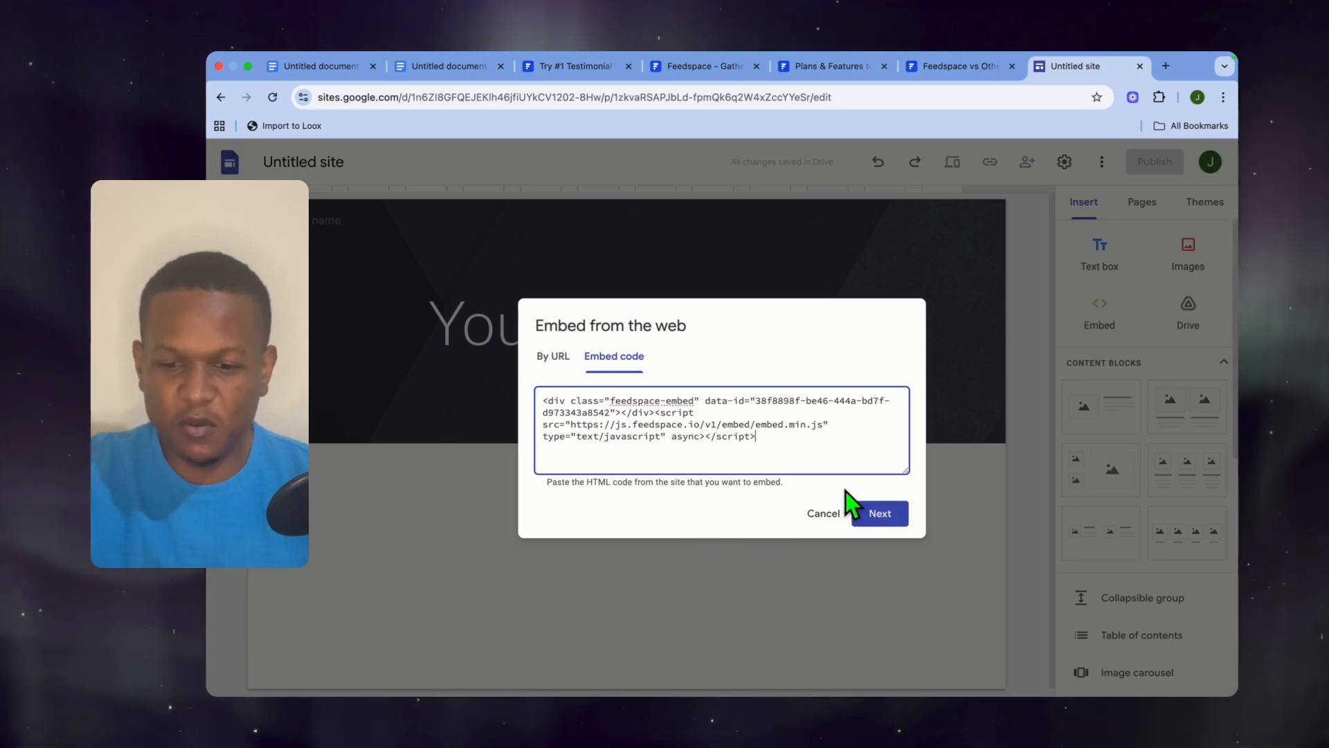
click(882, 515)
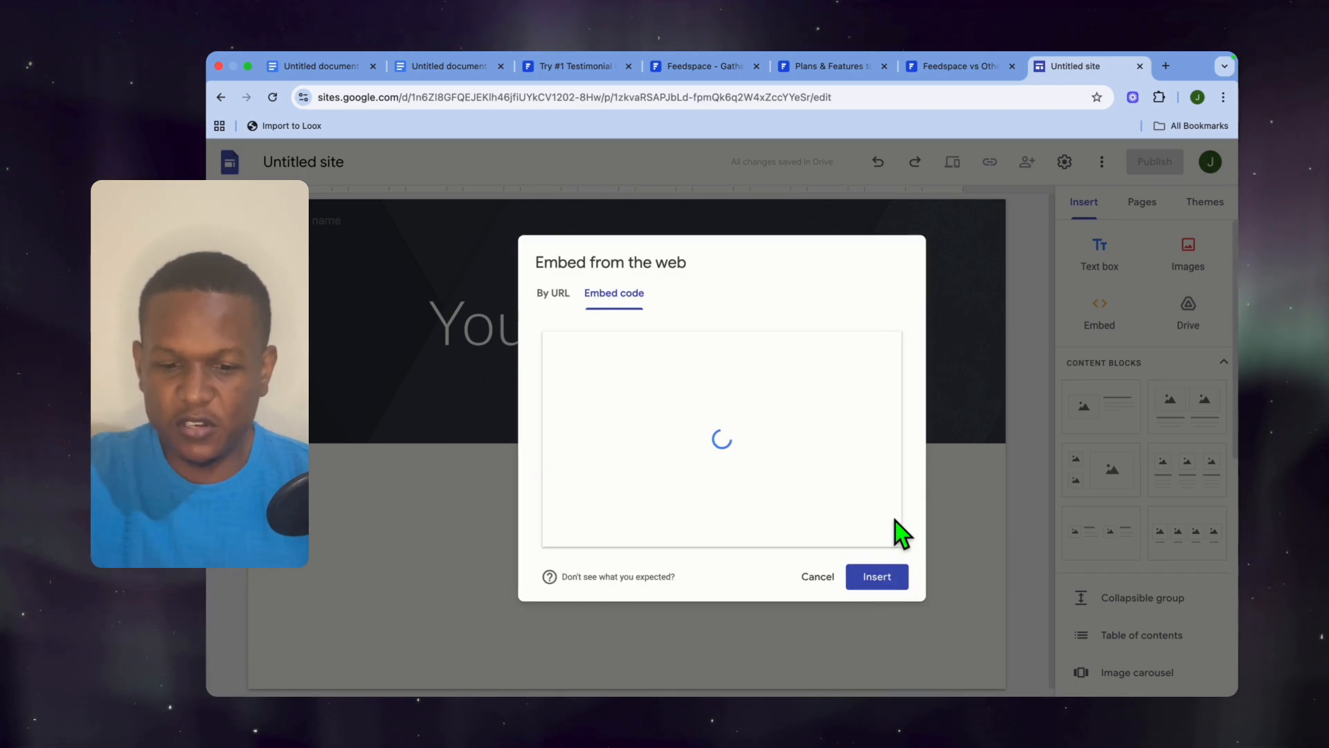
click(876, 576)
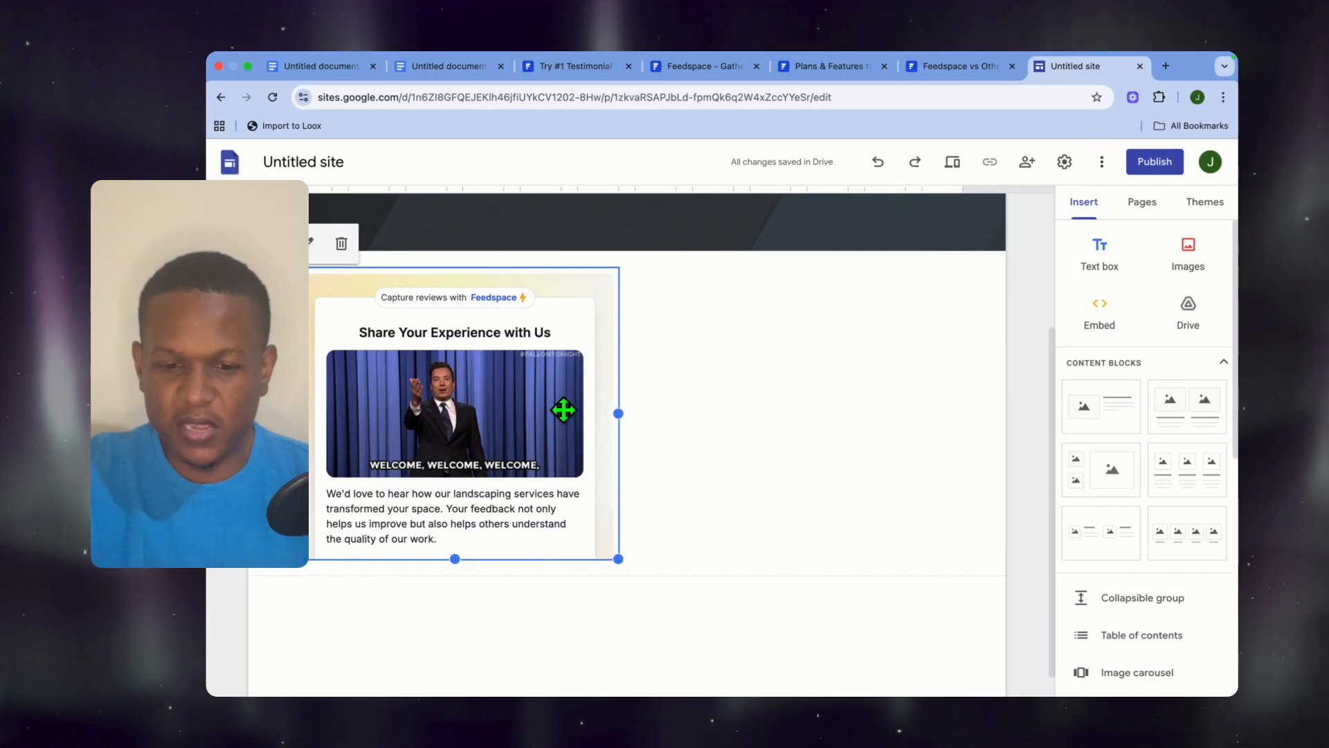
Increase the height of the embedded review form on the site page down to its Upload Video/Audio option
click(625, 419)
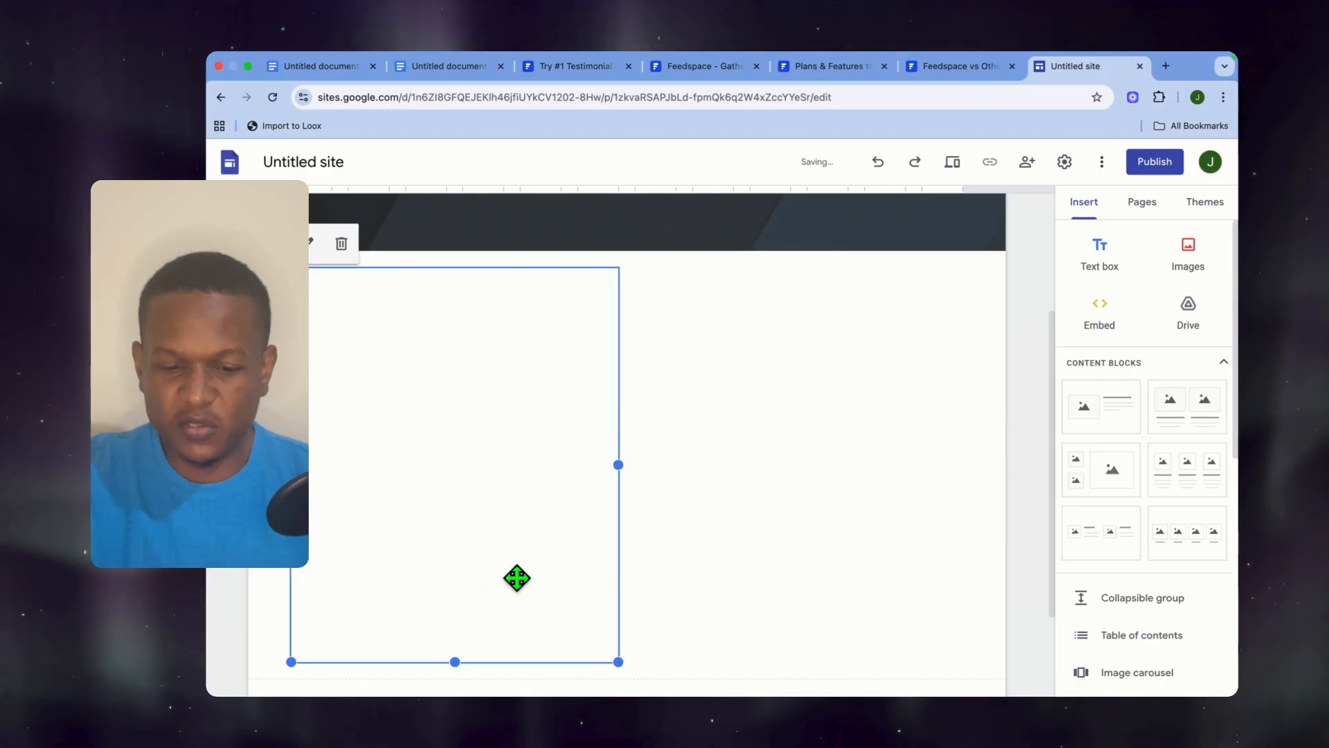
scroll(508, 581, down, 2)
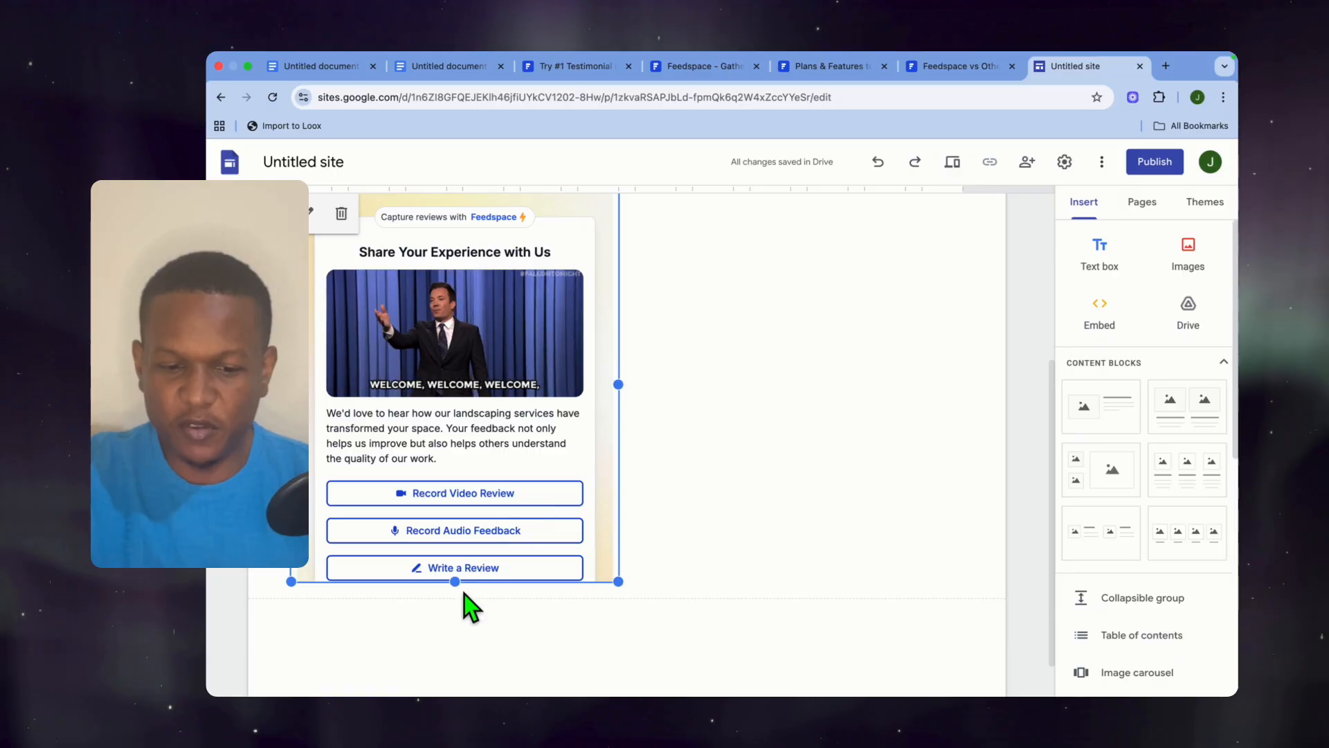
drag(454, 585, 462, 647)
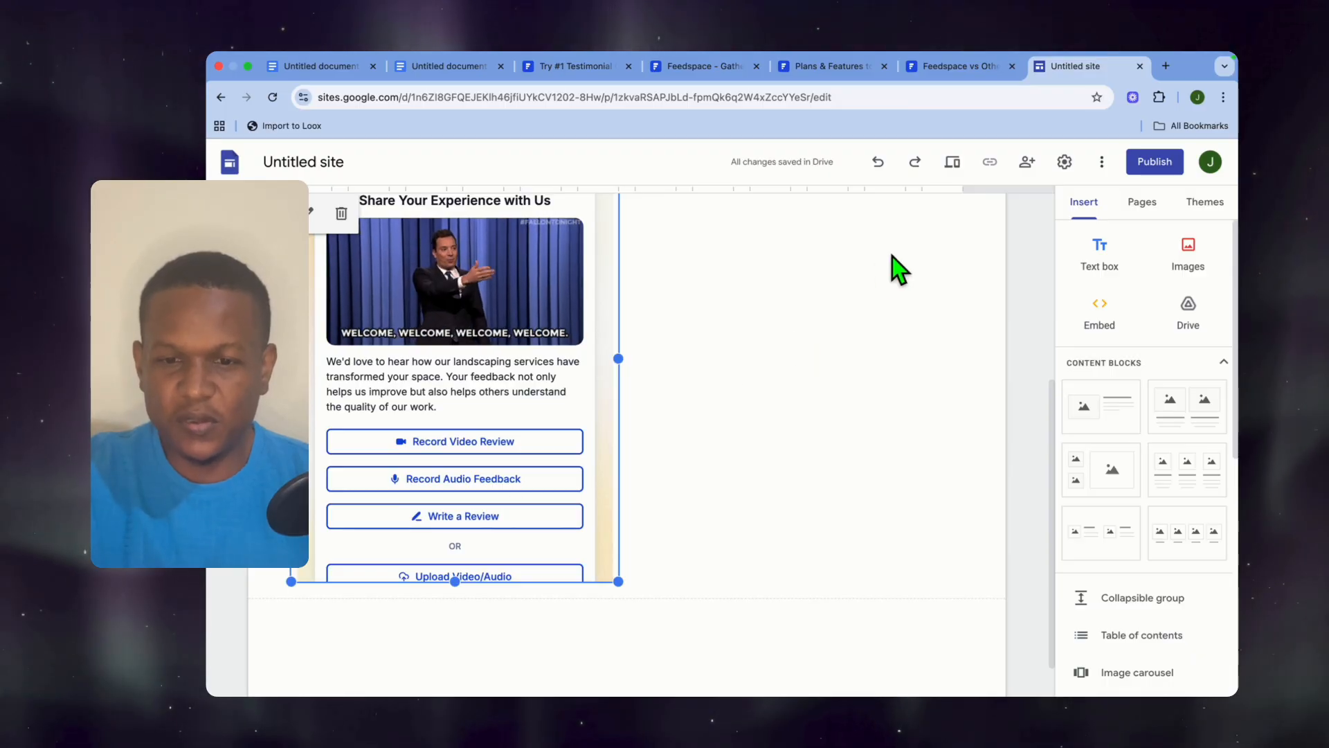
Return to the Feedspace form's Share stage, look over the form link and social sharing options, and close the form editor
click(701, 67)
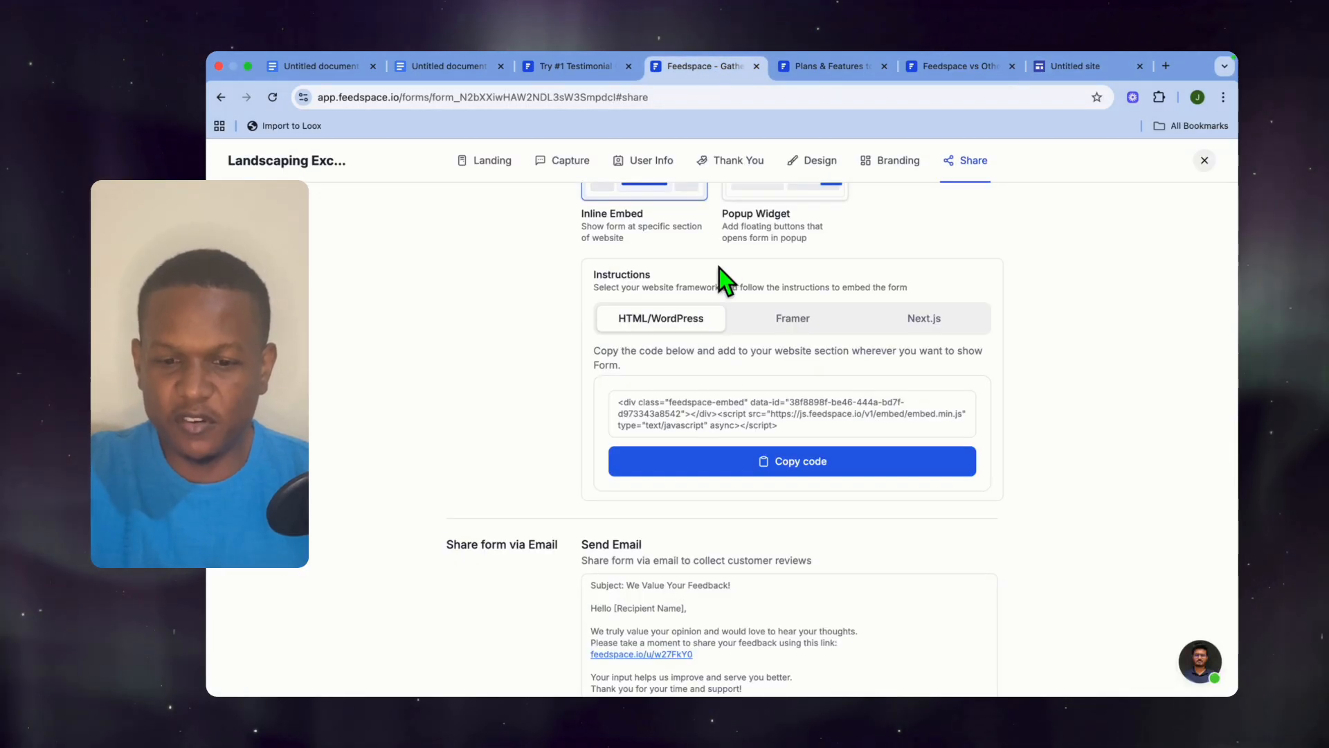
scroll(720, 277, up, 10)
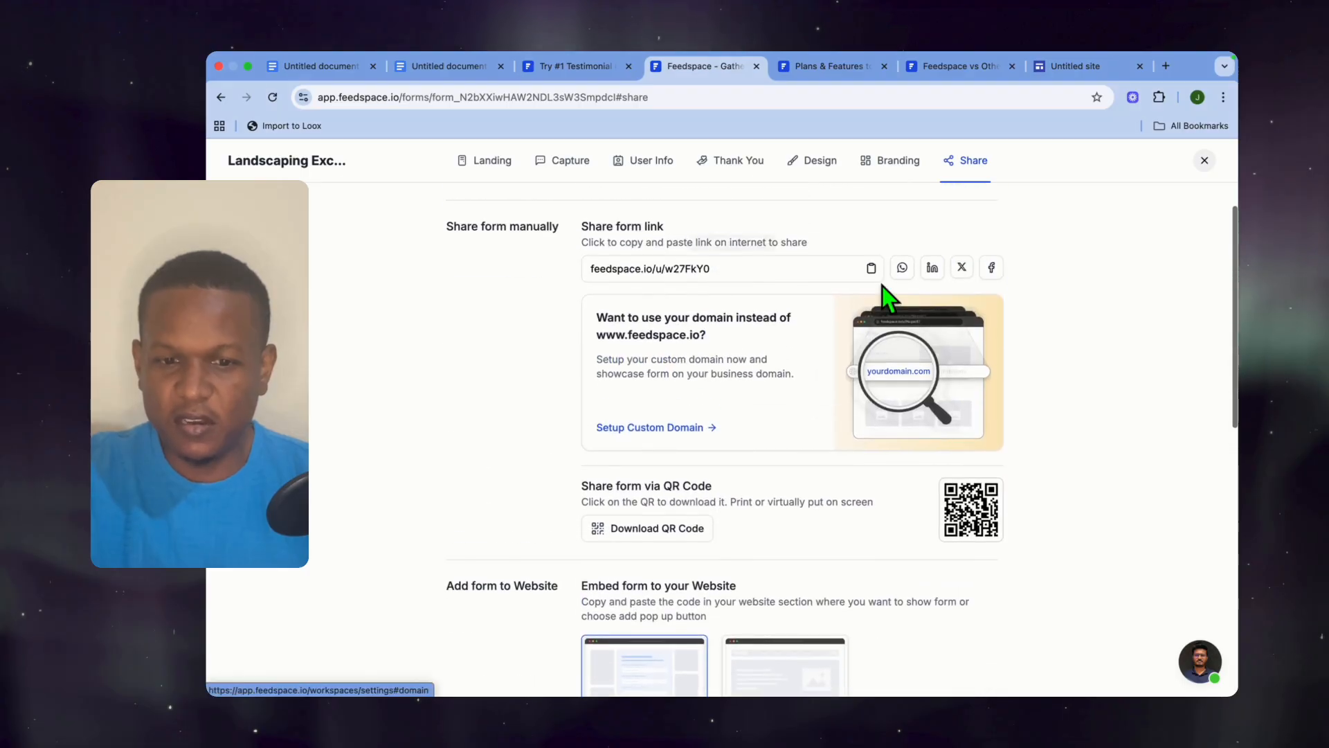
click(1205, 160)
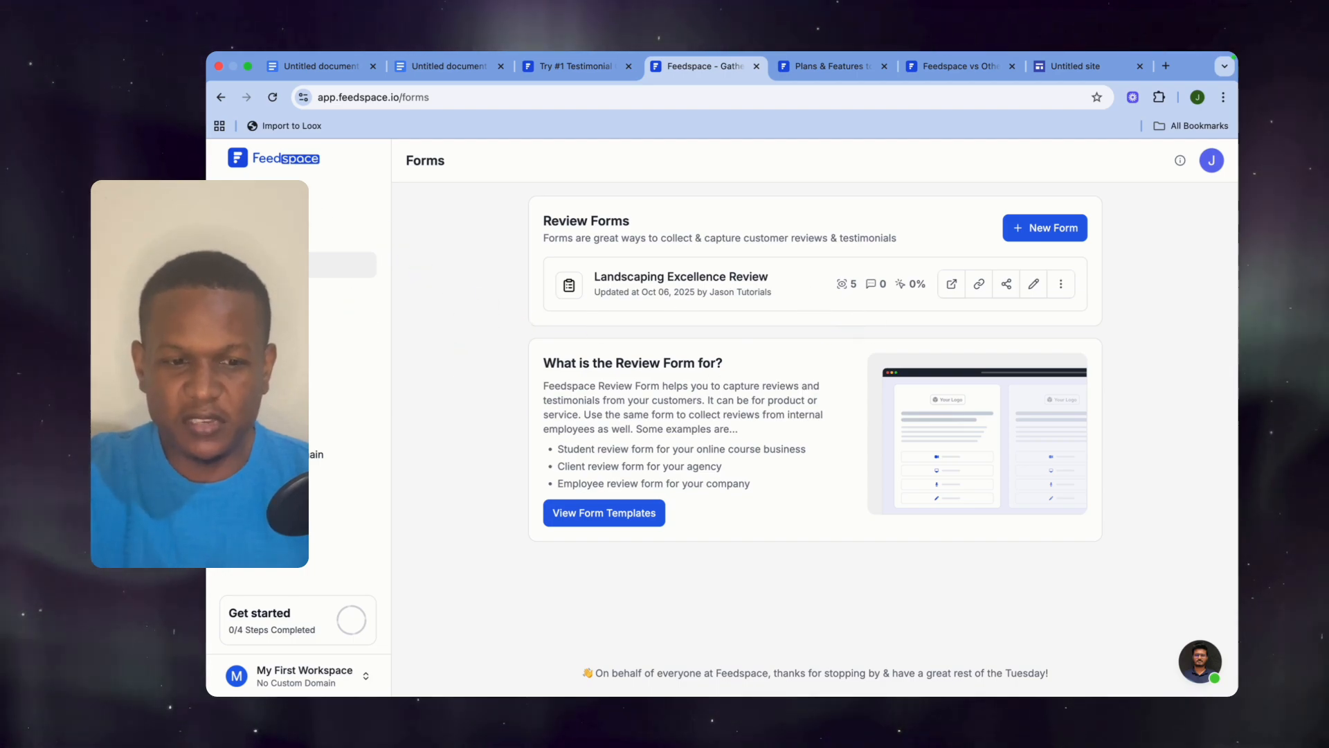
View the Feedbox and examine the Automation page's notification integrations for Slack, Telegram, Discord and WhatsApp
click(266, 213)
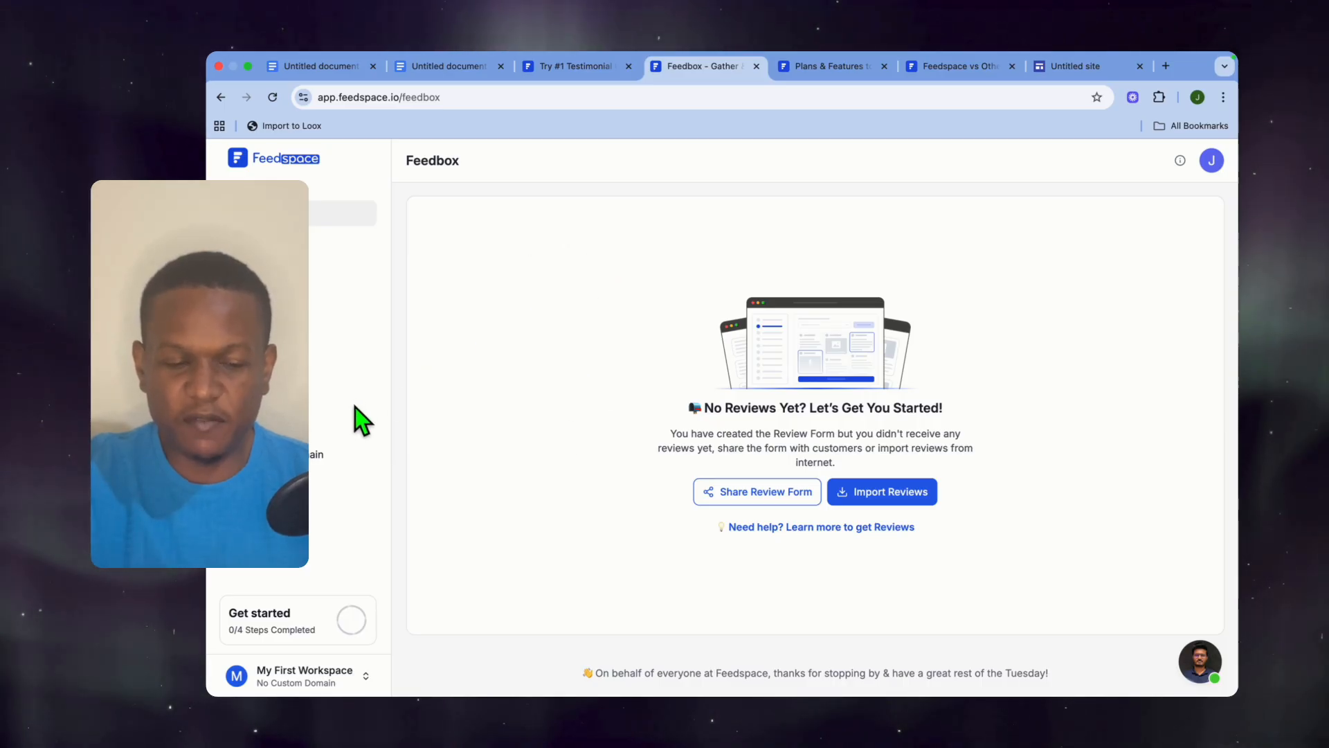
click(312, 433)
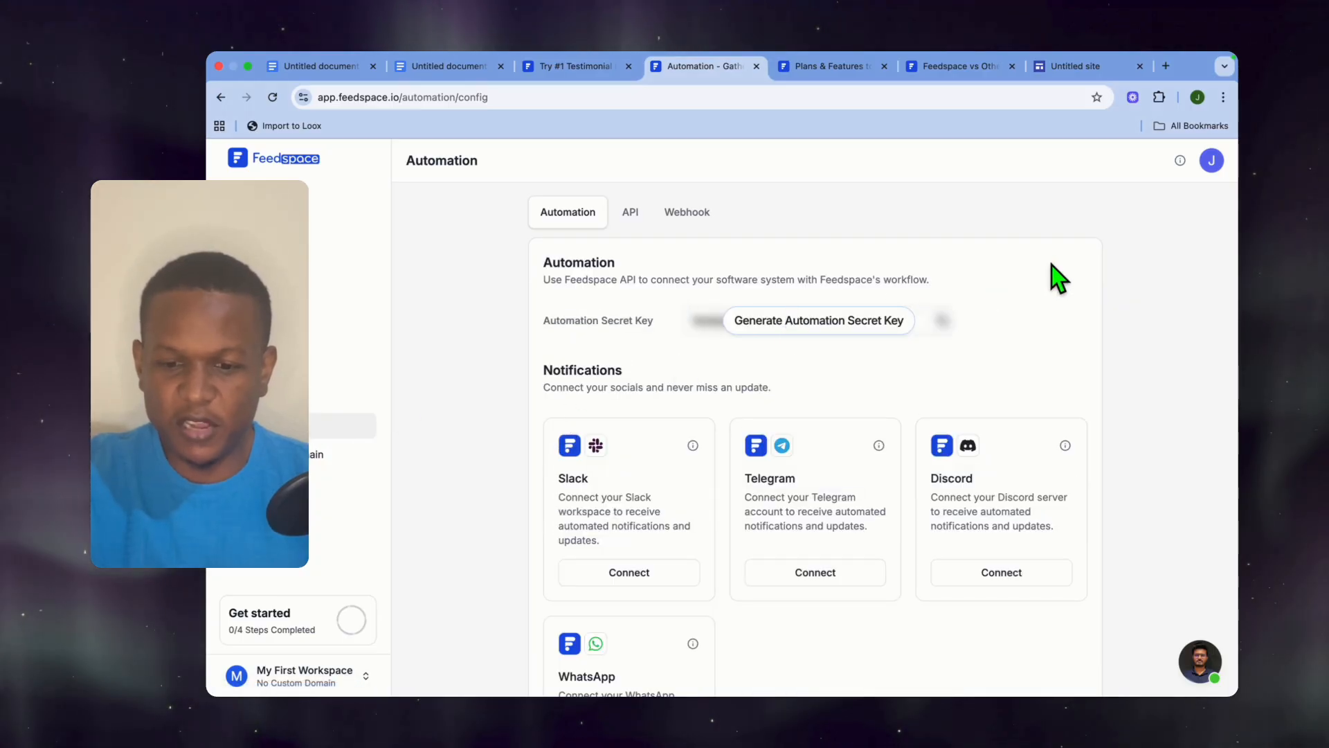
scroll(724, 472, down, 1)
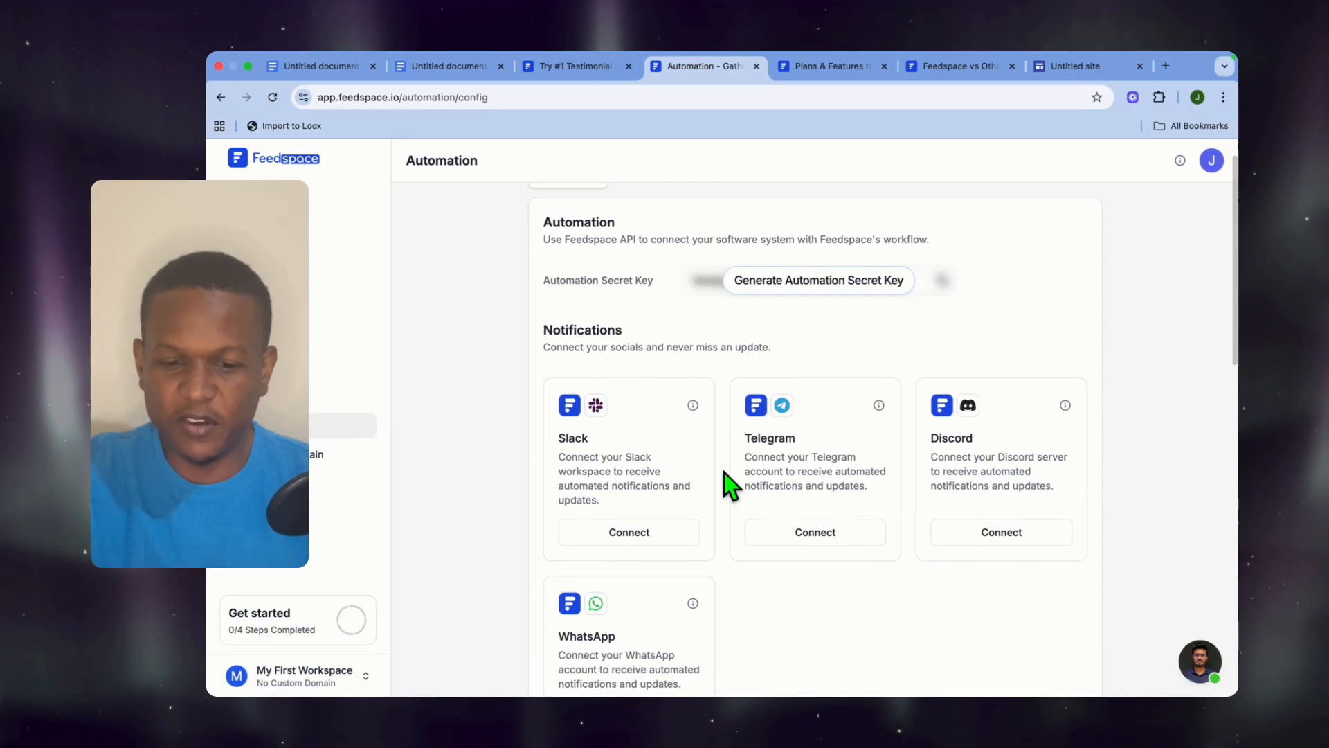
scroll(676, 492, down, 4)
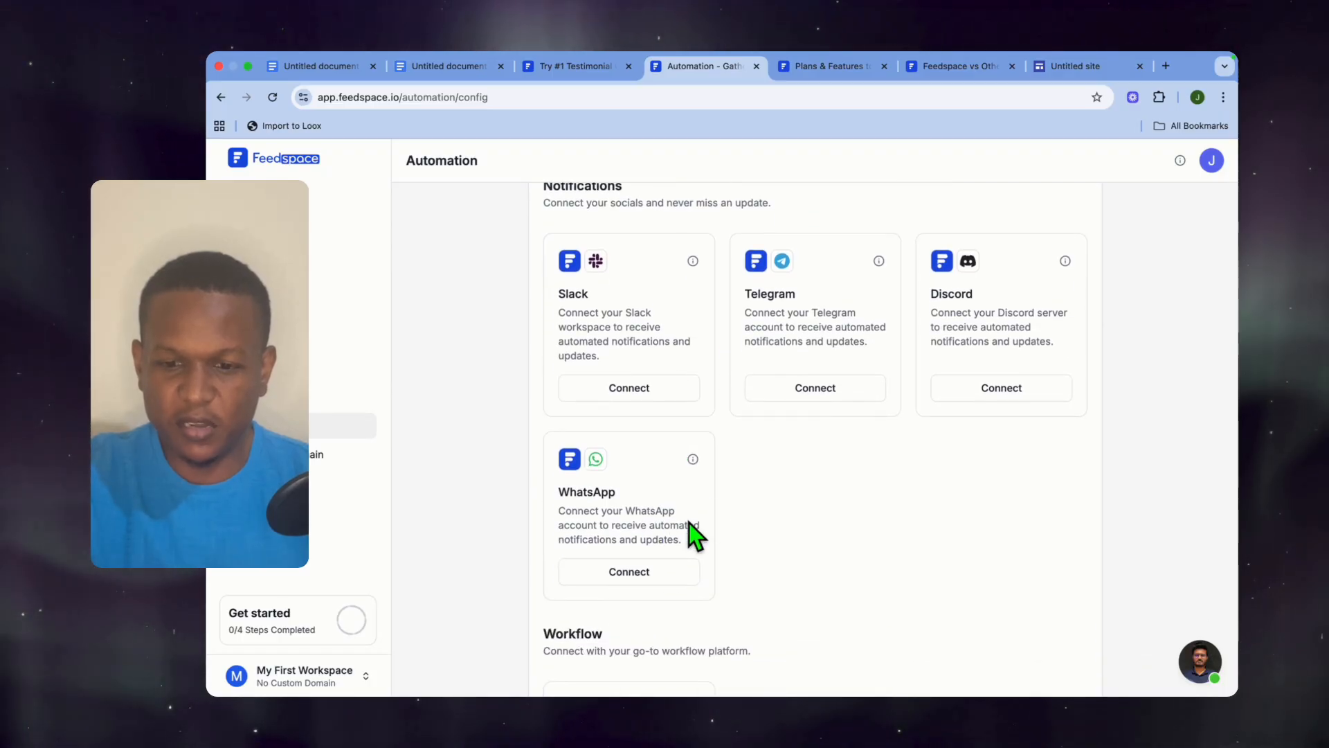
scroll(688, 522, up, 3)
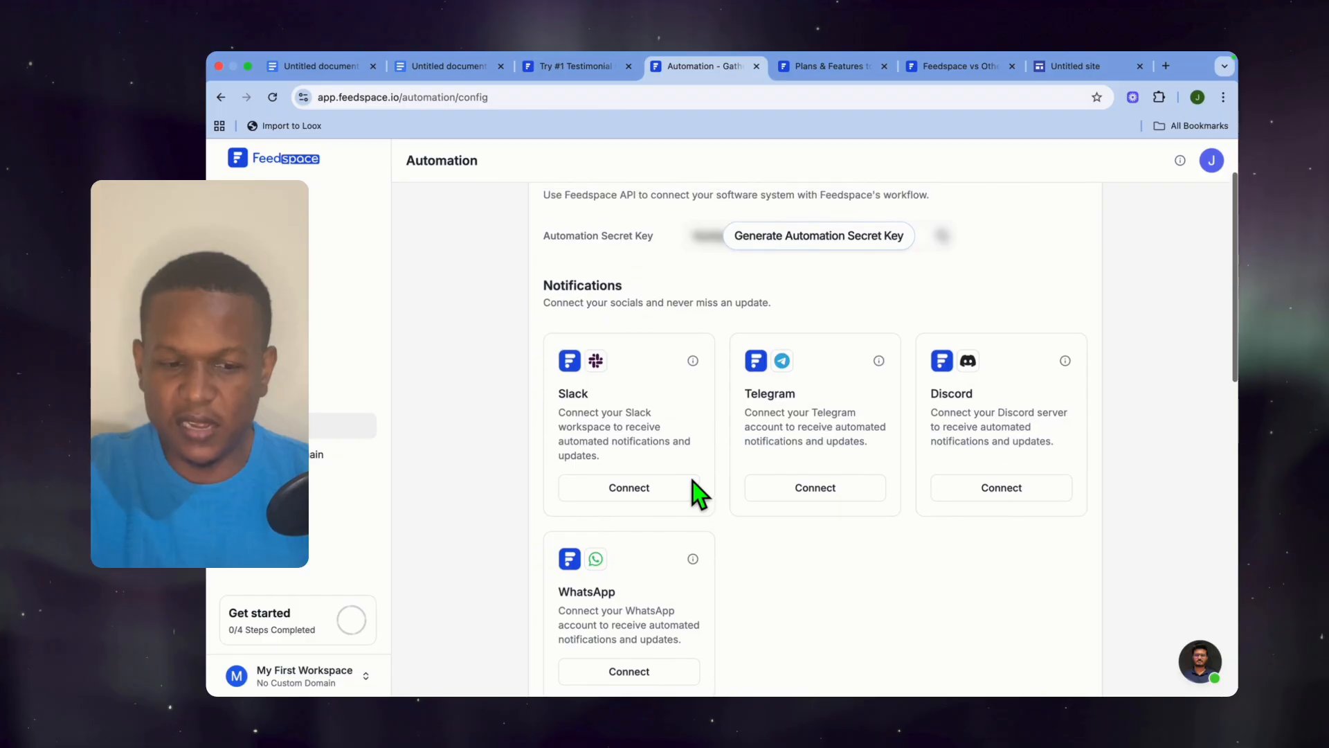
Look through the workspace's Custom Domain setup, General Settings and Team Members invitation options
click(313, 460)
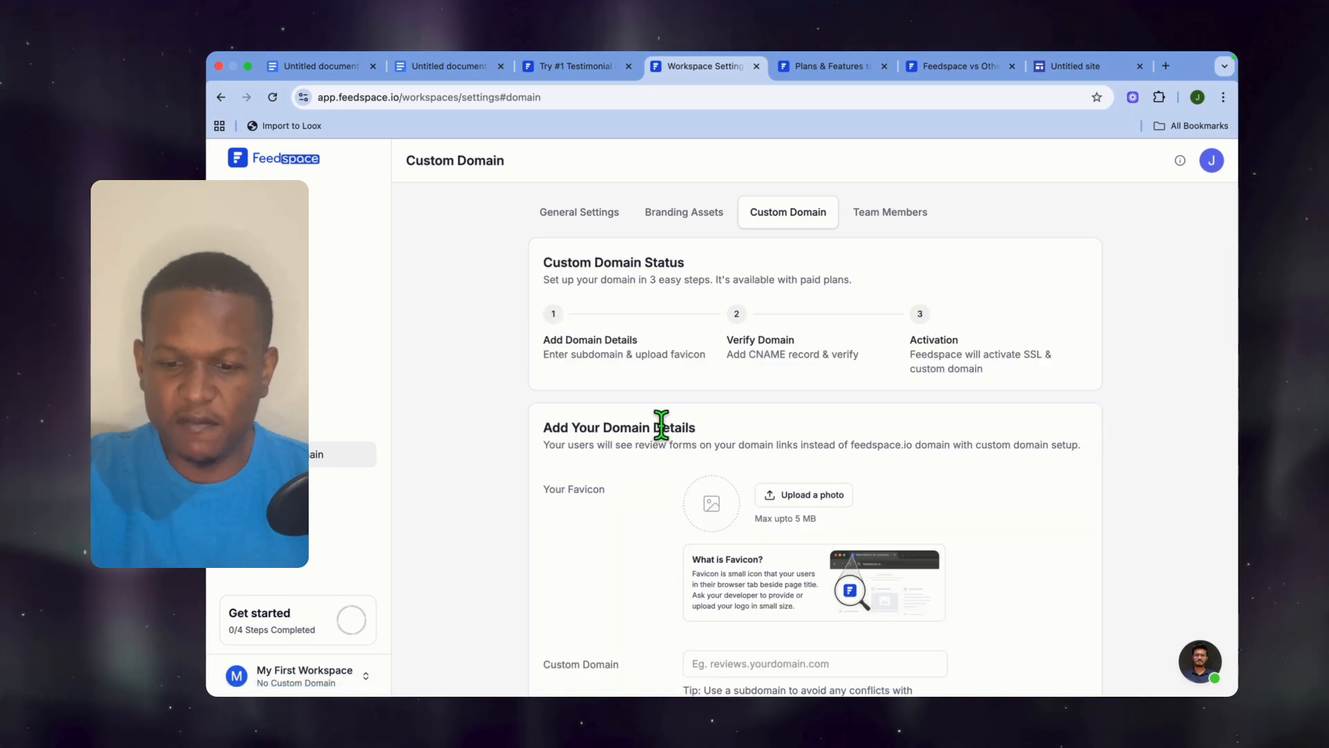
scroll(661, 426, down, 3)
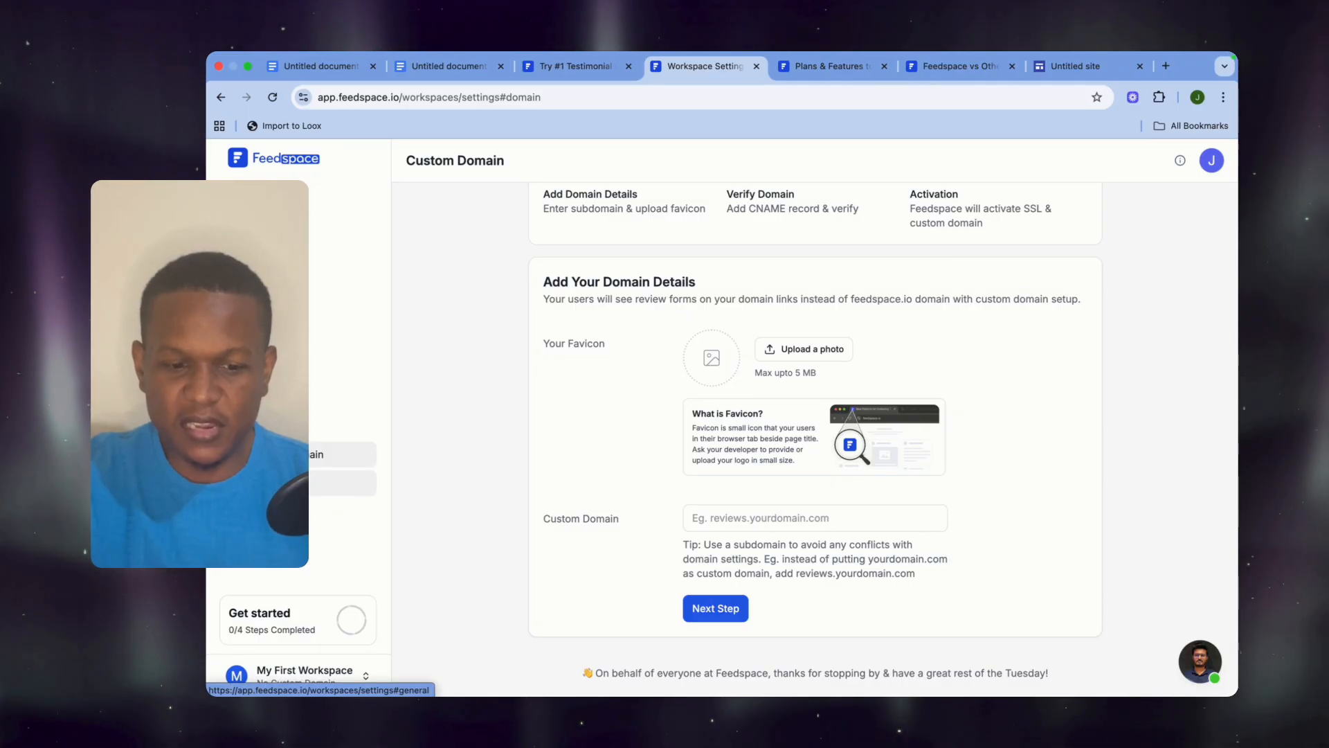
click(295, 483)
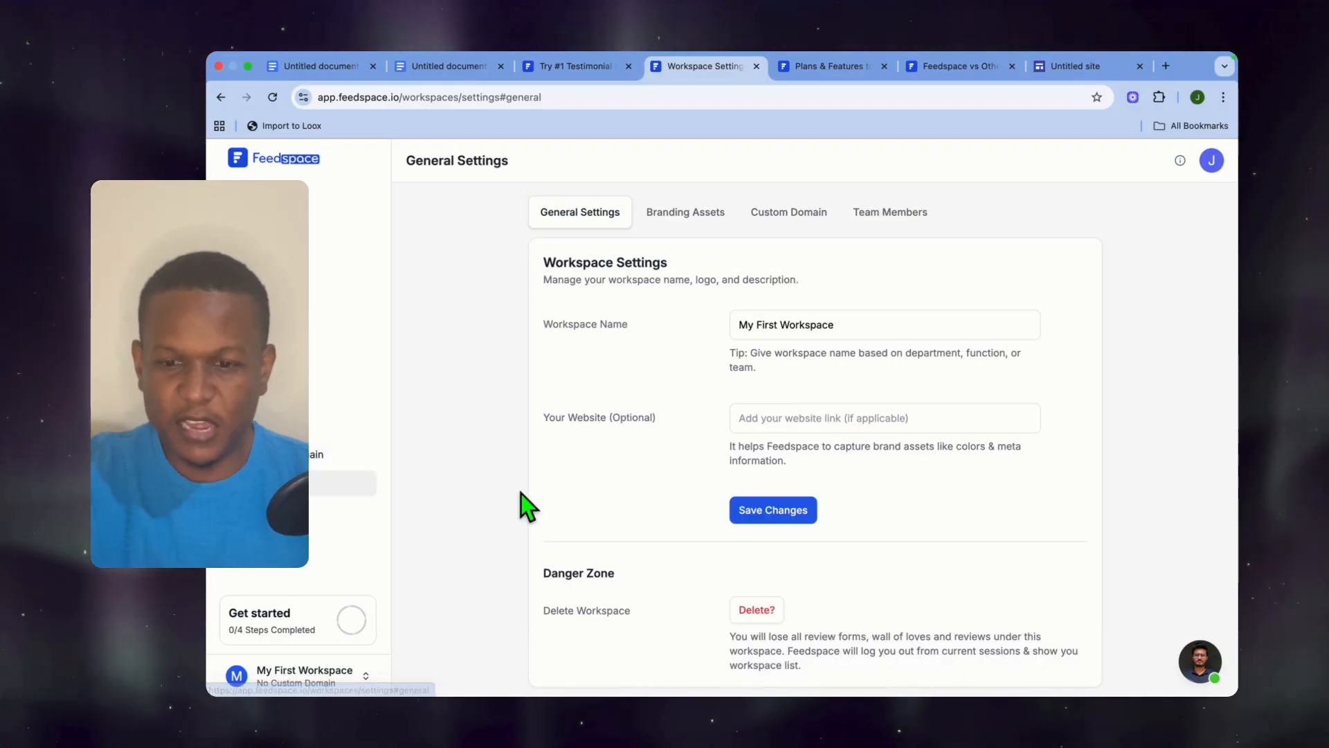
click(895, 215)
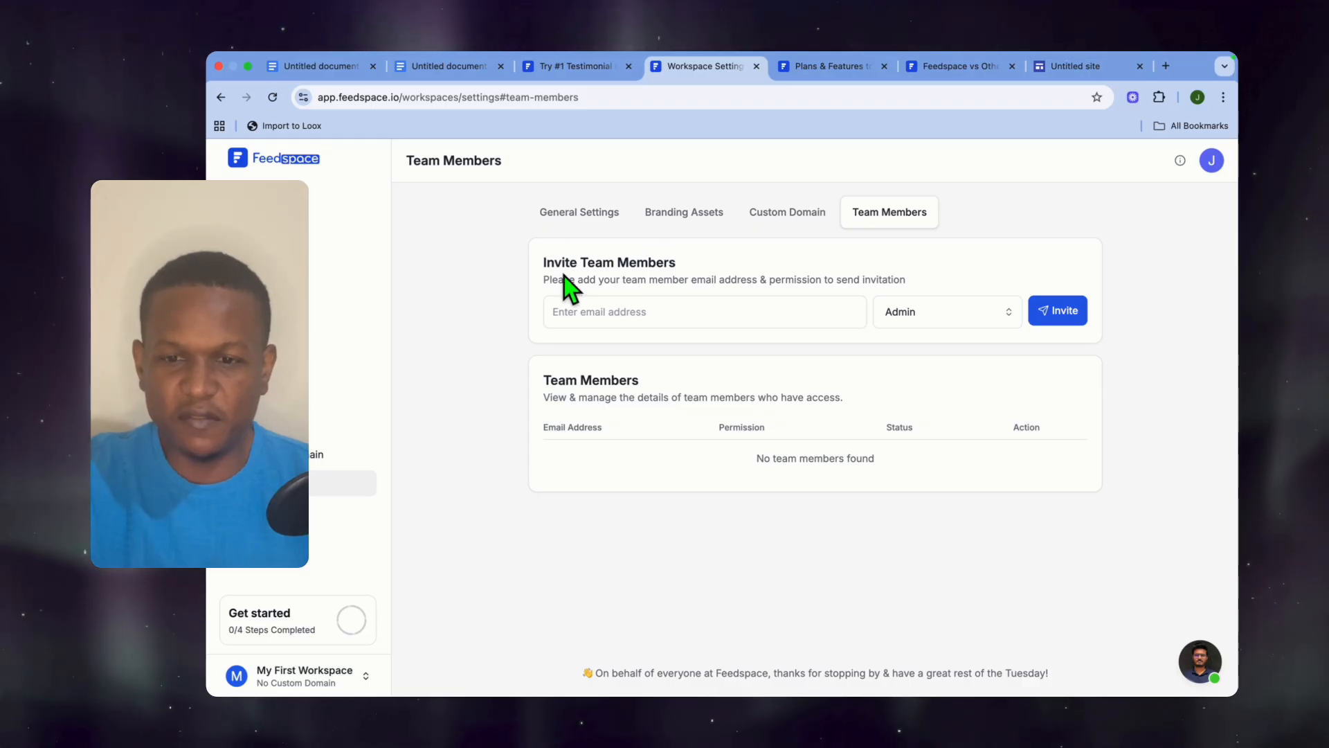
Switch the Feedspace pricing page to annual billing and compare what the Free, Professional and Business plans include
click(832, 72)
scroll(651, 298, down, 3)
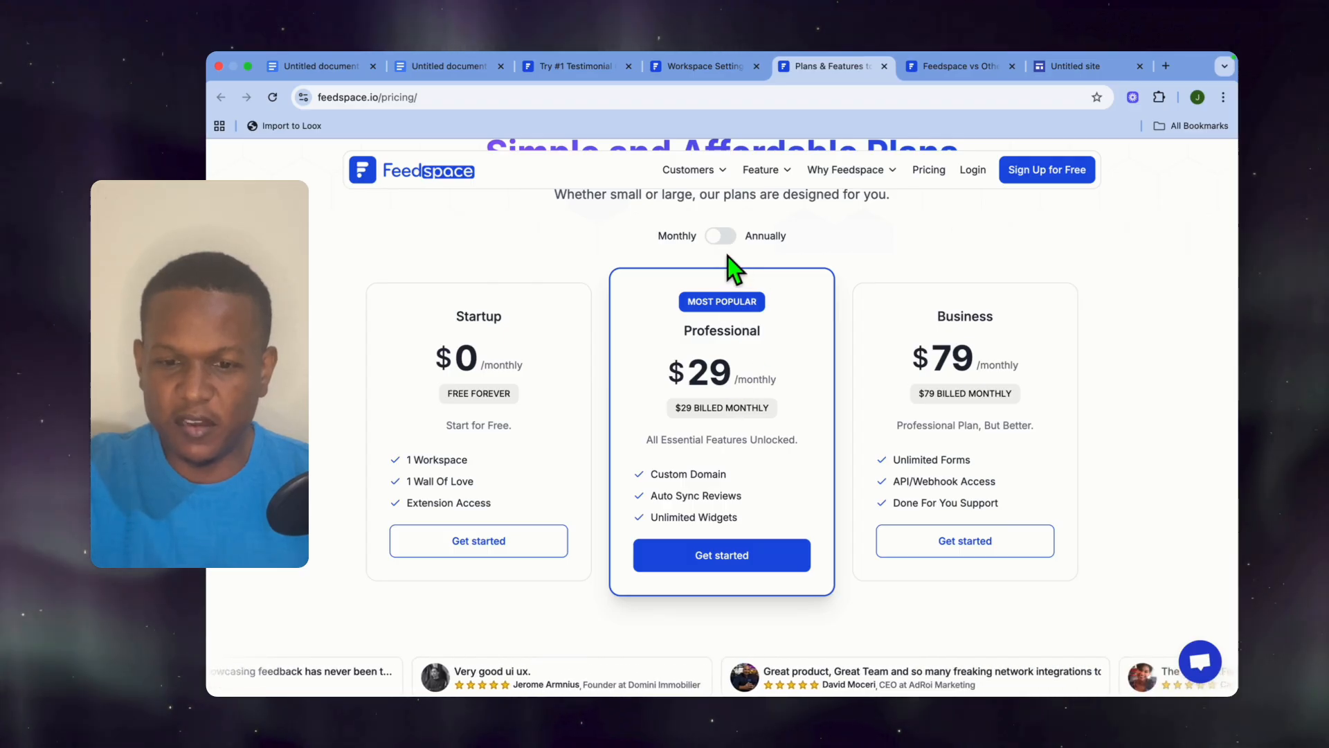
click(725, 237)
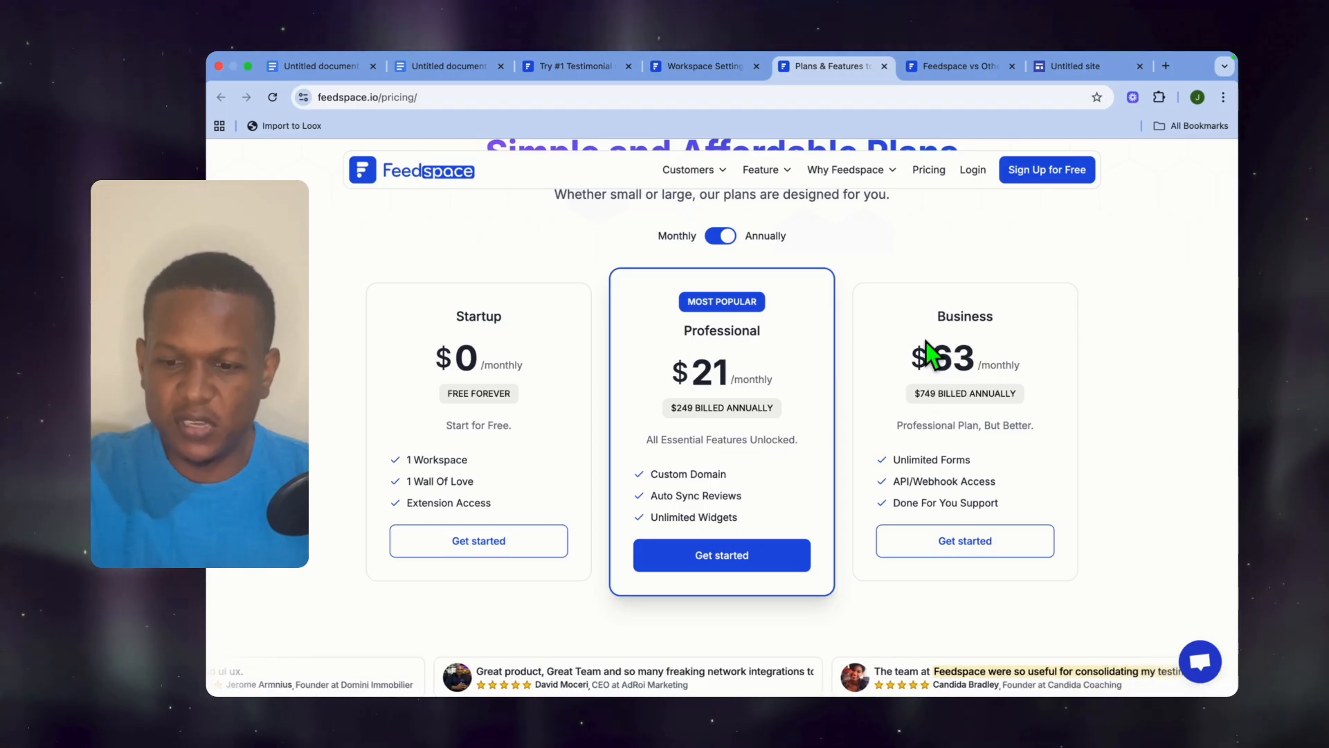
scroll(965, 355, down, 5)
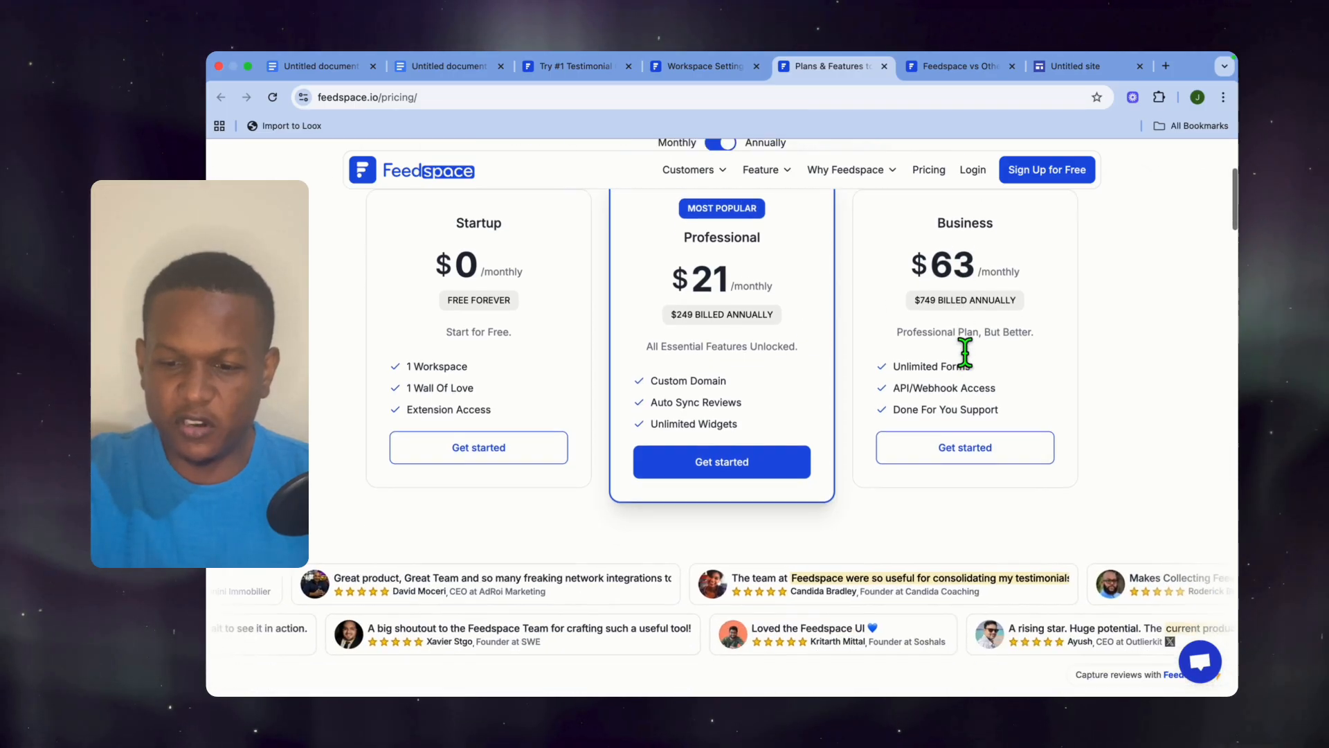
scroll(966, 356, down, 5)
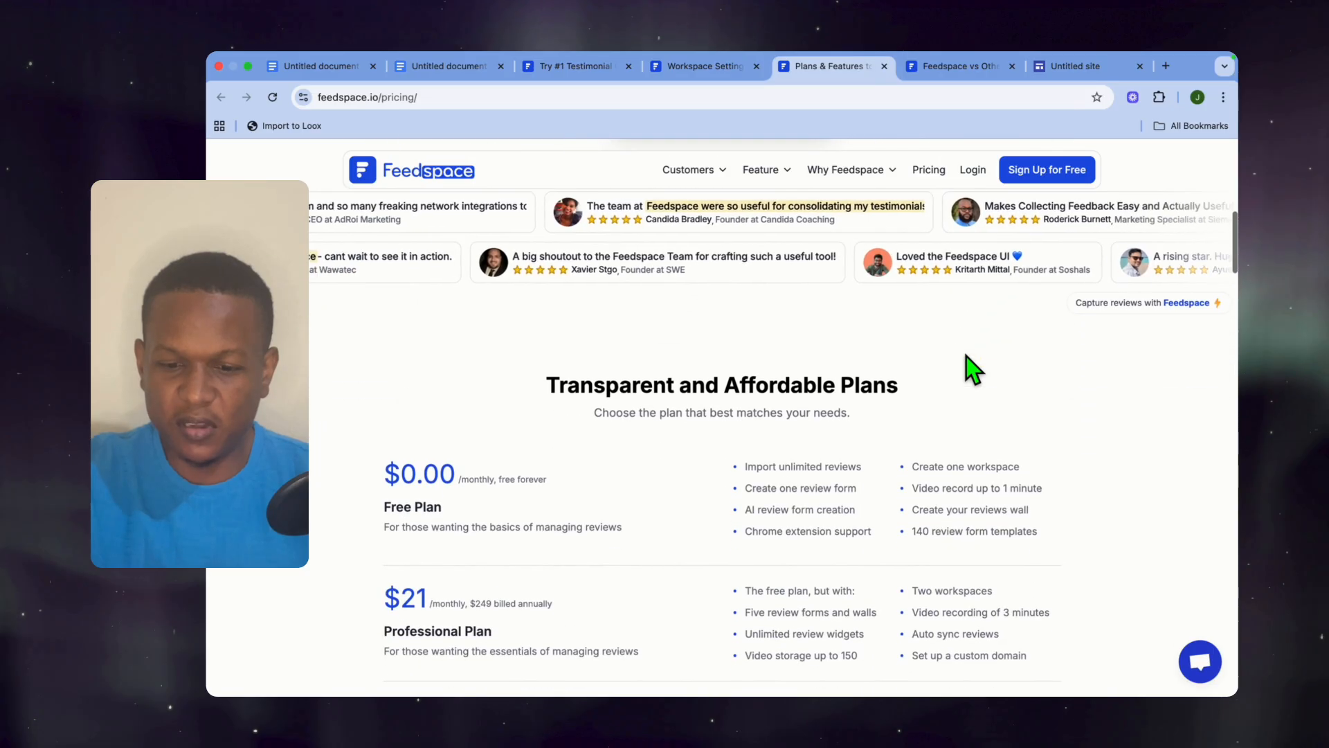
scroll(966, 355, down, 2)
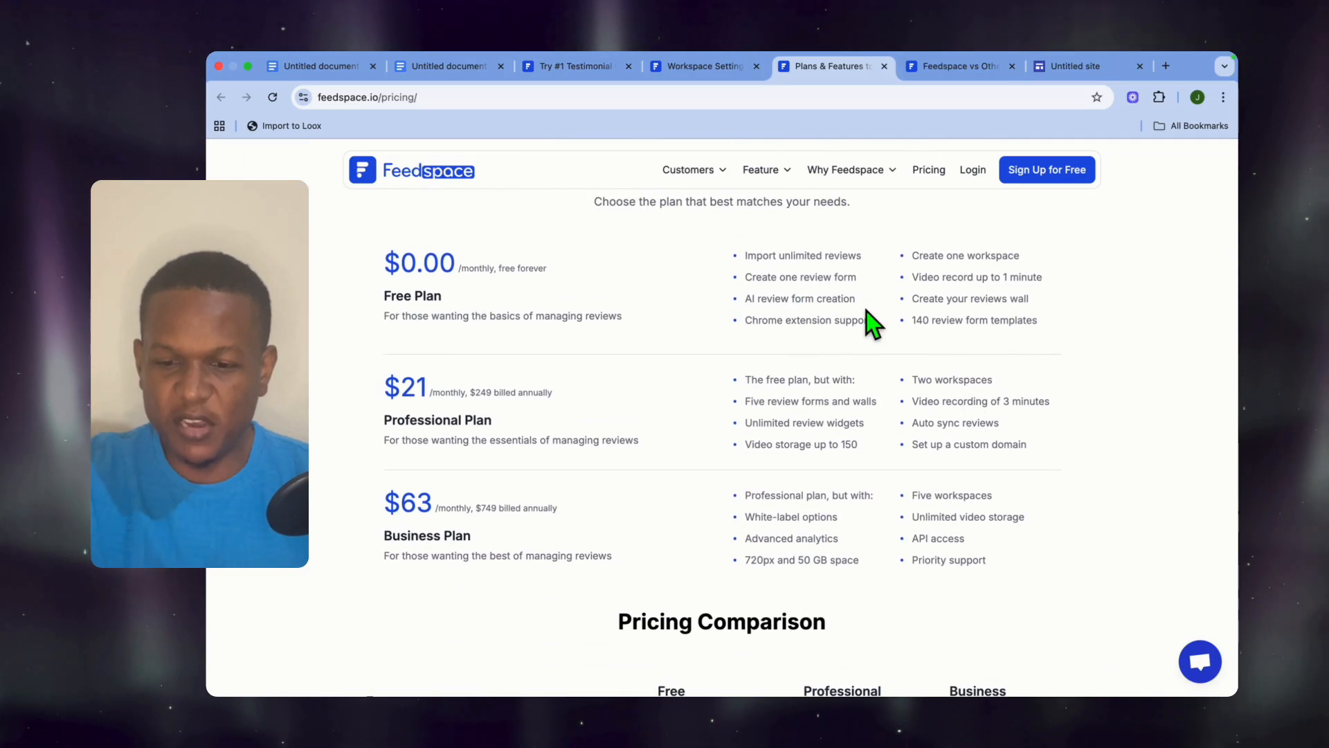
scroll(871, 330, down, 3)
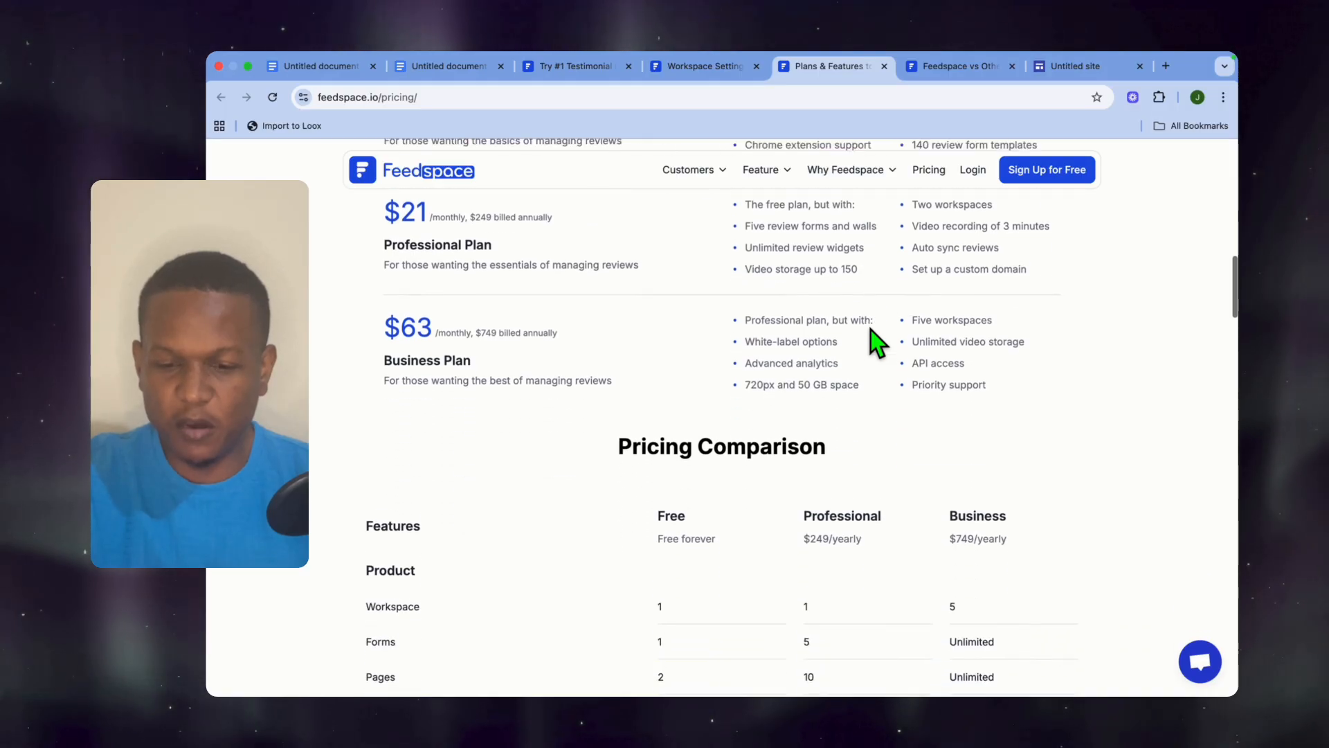